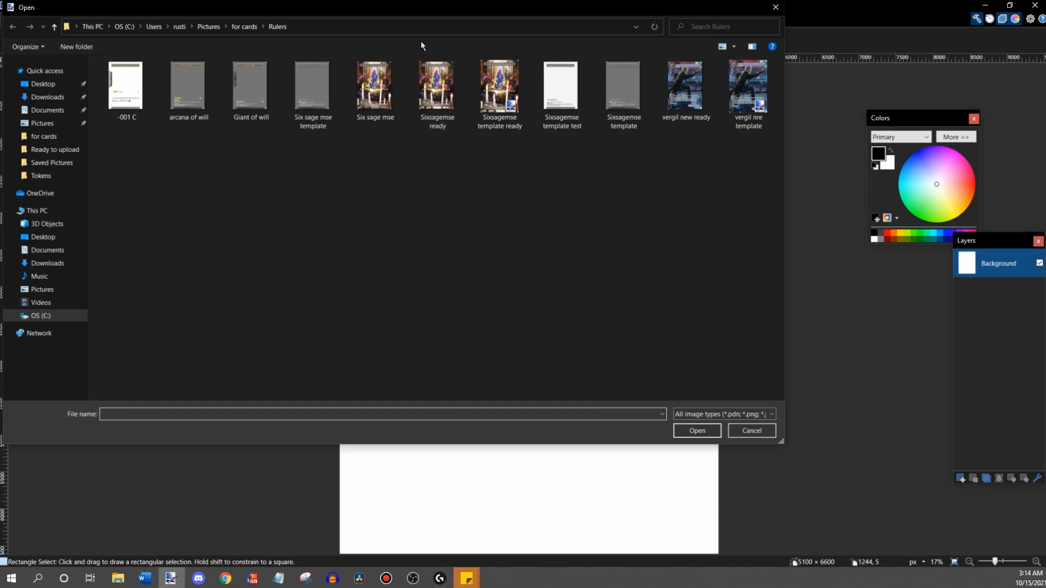
- Import the "Sixsagemse ready" PNG as a layer, place it mid-page and enlarge it to about 1950 × 2724 px
mouse_move(420, 10)
mouse_down()
mouse_move(504, 119)
mouse_move(652, 74)
mouse_move(572, 57)
mouse_up()
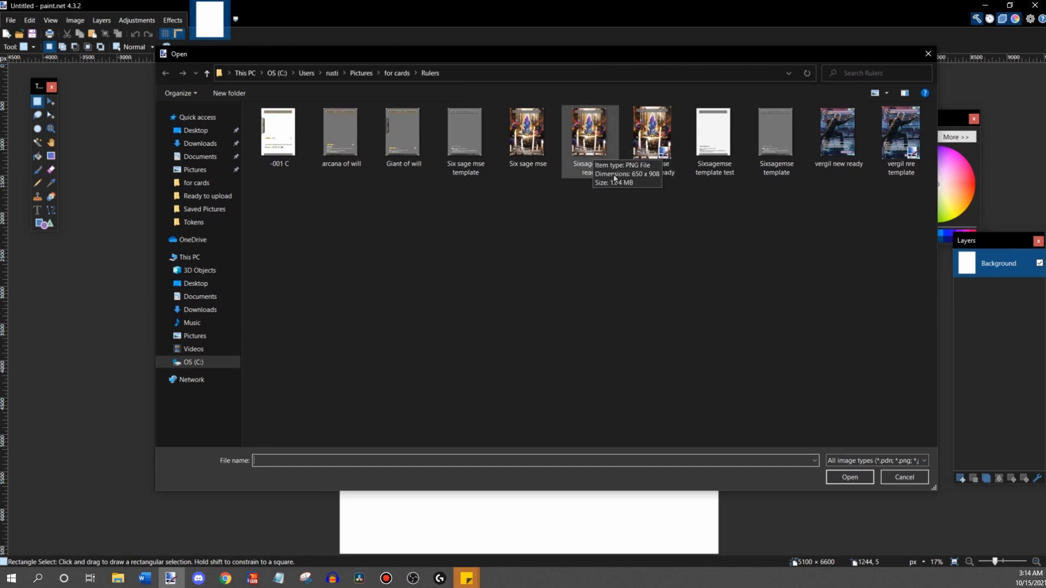
double_click(587, 139)
drag(363, 108, 637, 391)
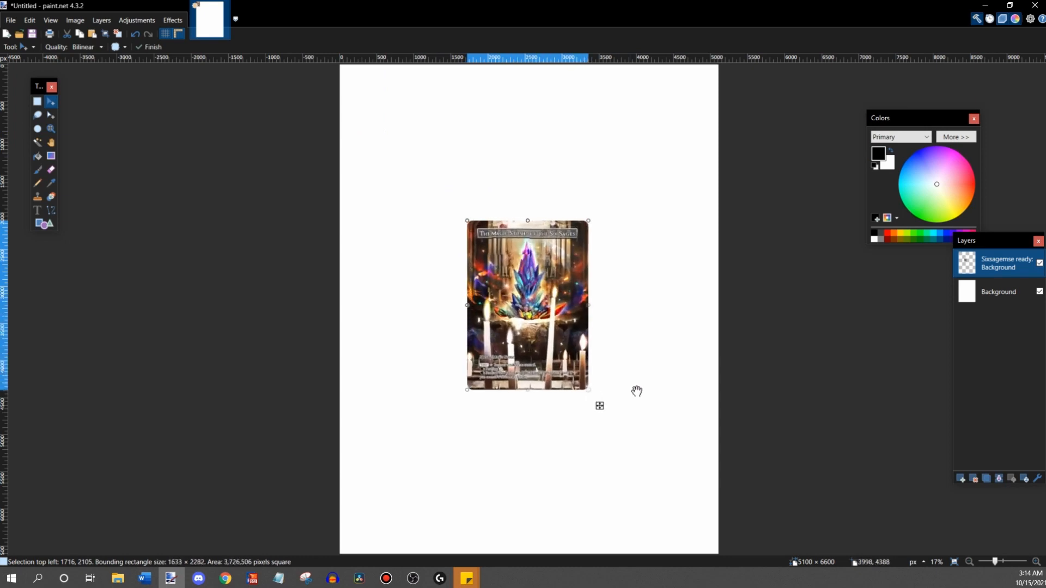
drag(474, 222, 425, 185)
- Examine the enlarged card's title and rules text up close to judge its sharpness, and return to the page view
click(1032, 563)
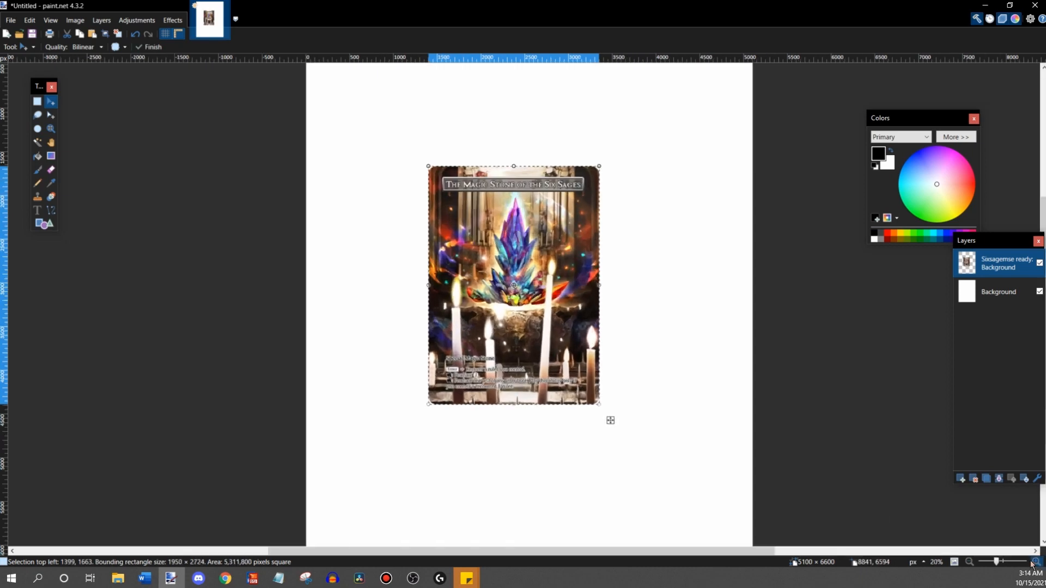
click(1032, 562)
click(1033, 562)
click(1032, 562)
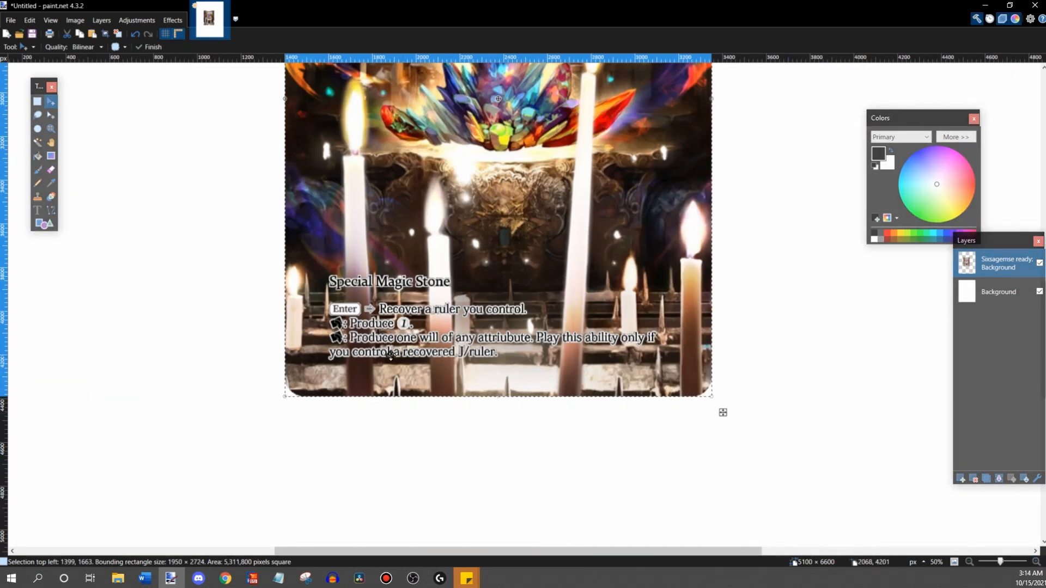
scroll(300, 327, up, 5)
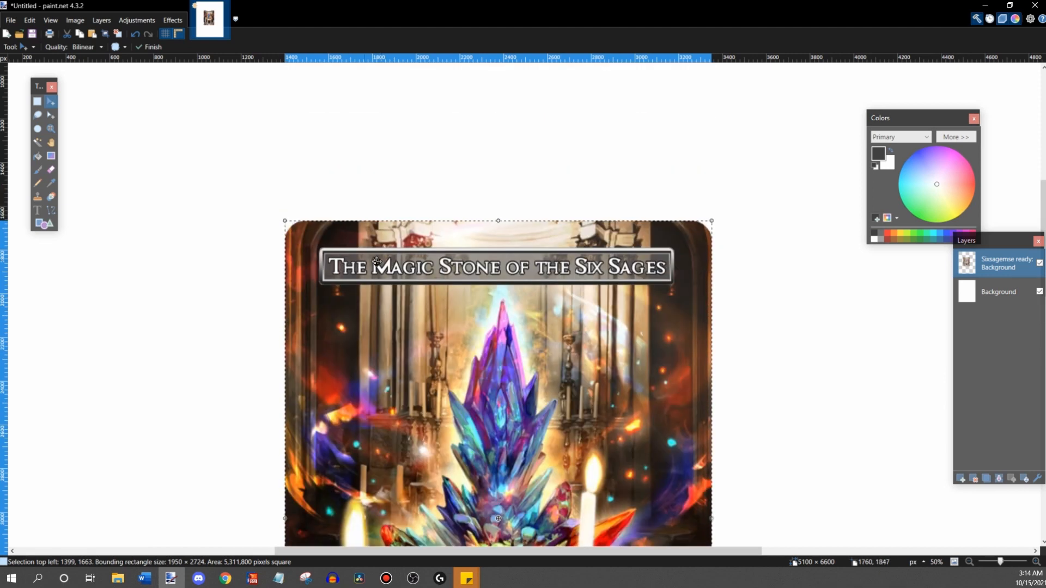
scroll(825, 385, down, 6)
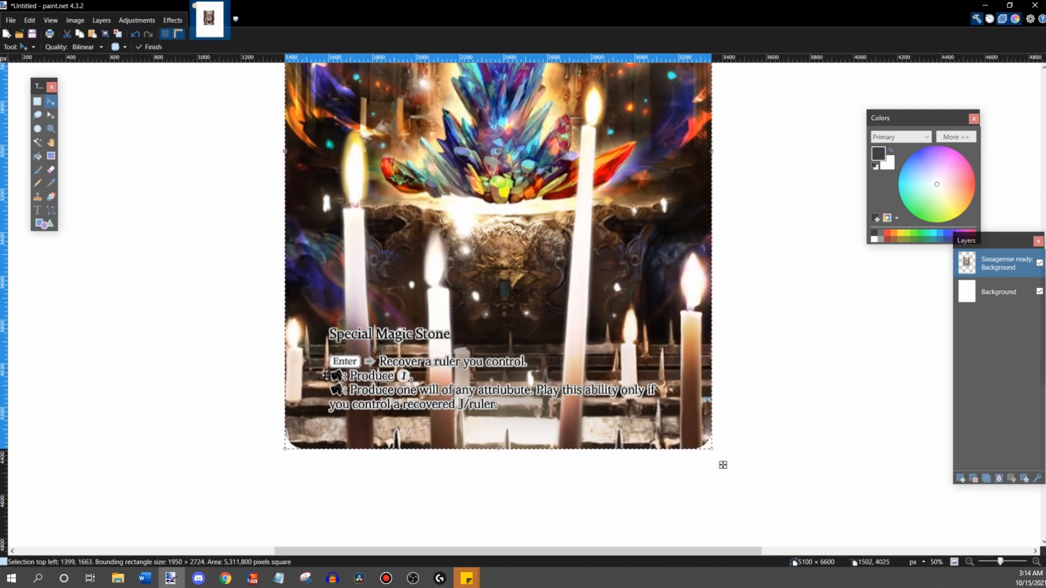
scroll(611, 442, up, 5)
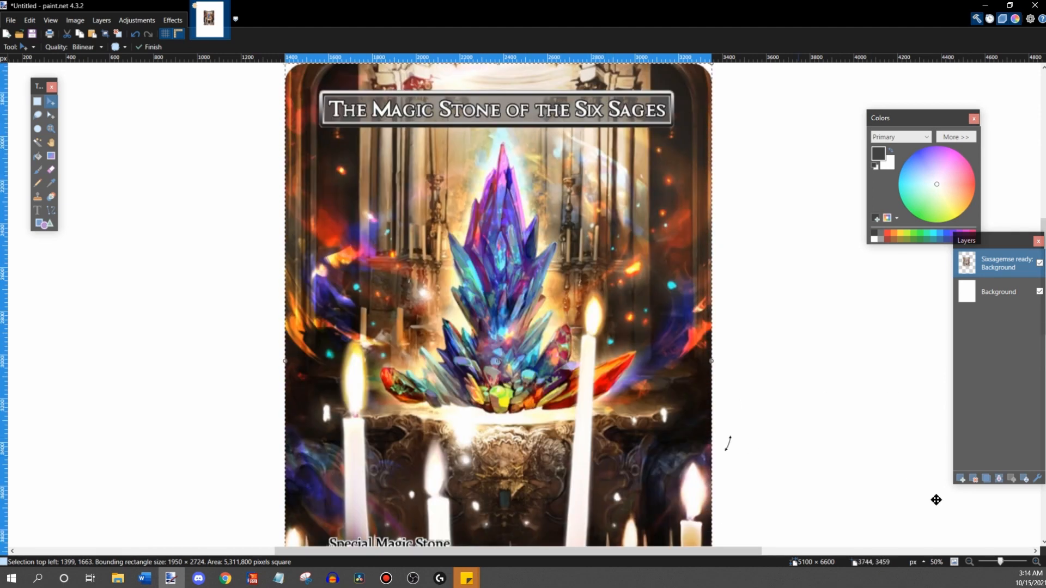
click(970, 562)
click(971, 564)
click(972, 564)
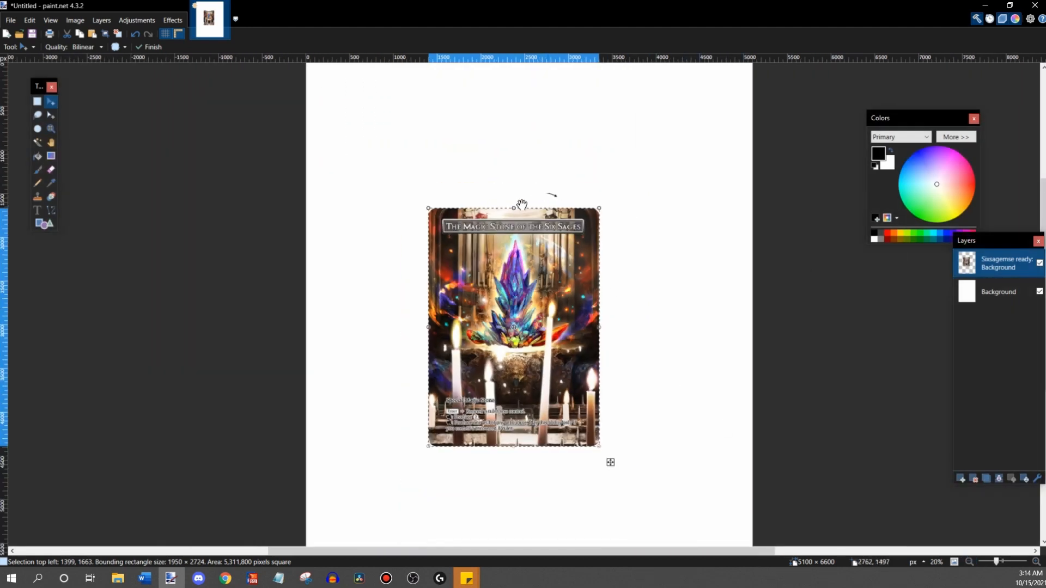
click(970, 562)
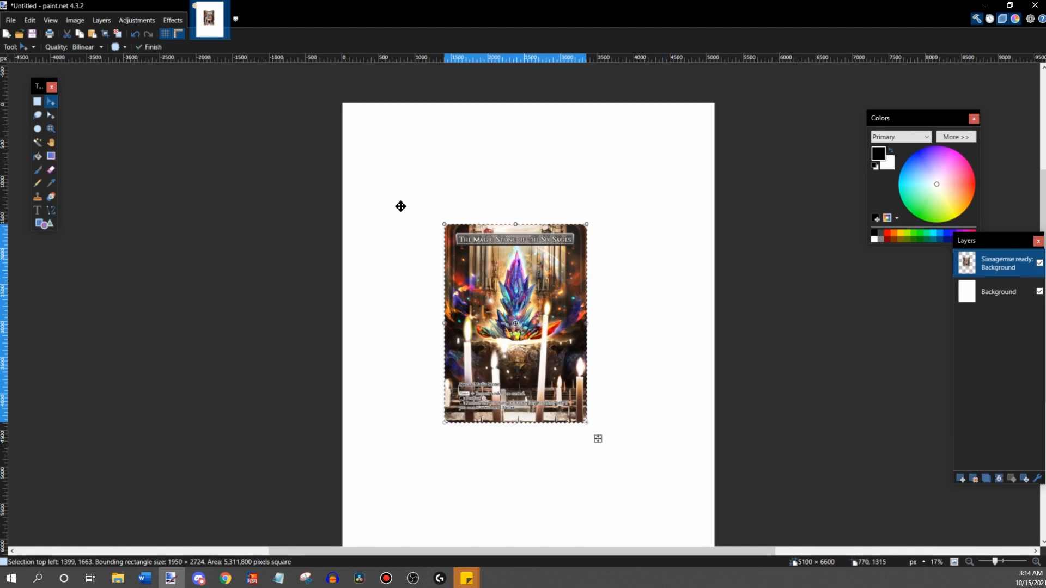
- Shrink the card image to about 1728 × 2413 px and check it close up
drag(445, 224, 460, 247)
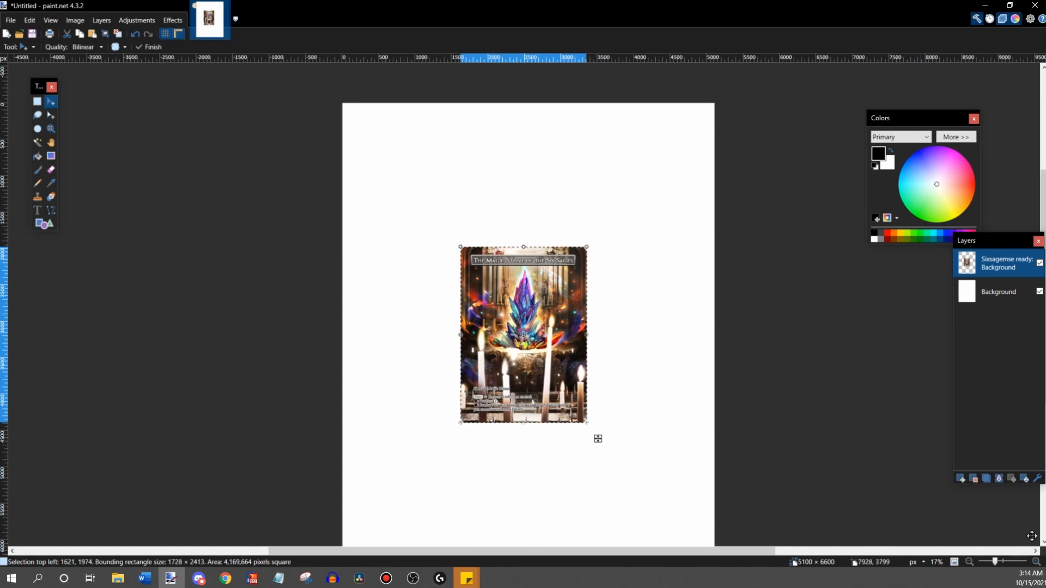
click(1035, 562)
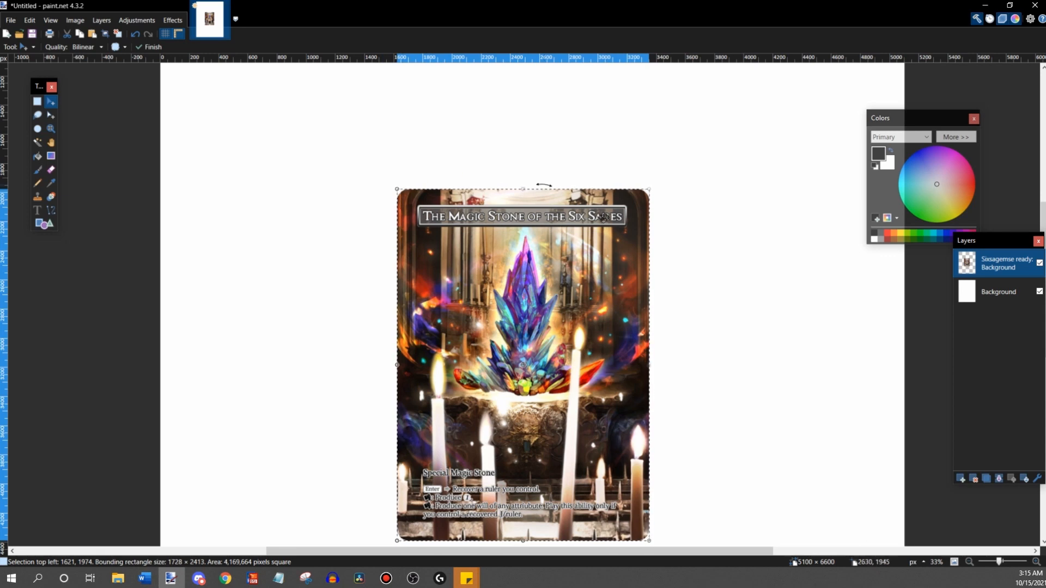
scroll(440, 186, down, 1)
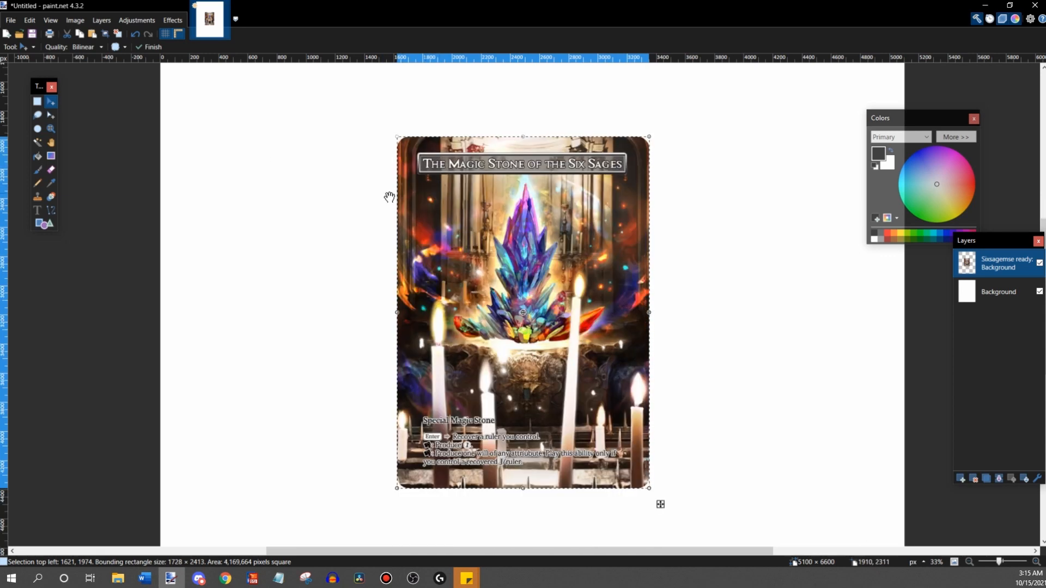
- Select the transparent areas at all four rounded corners of the card with the Magic Wand, adding each to the selection
click(39, 145)
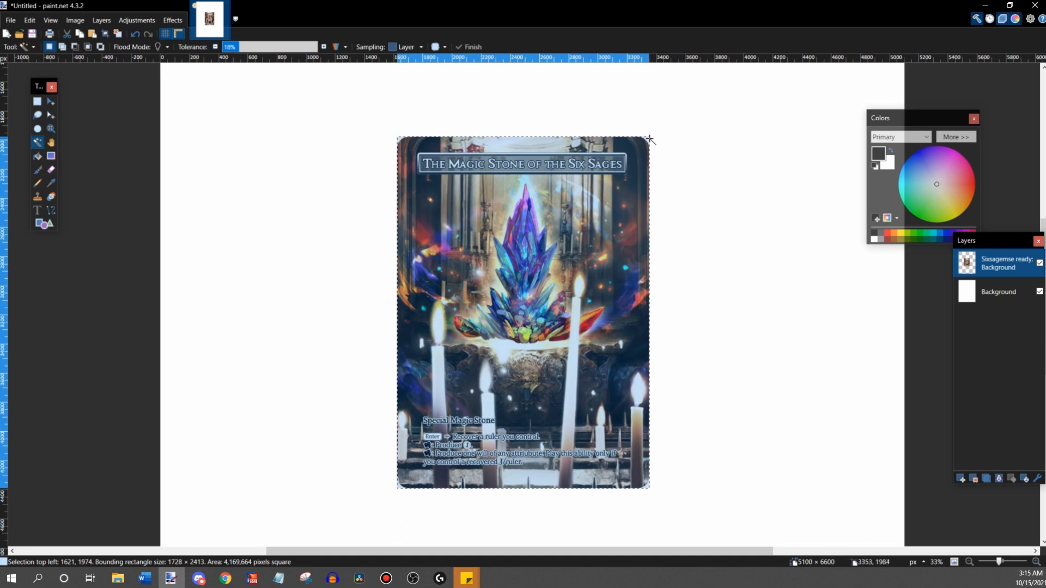
click(1036, 563)
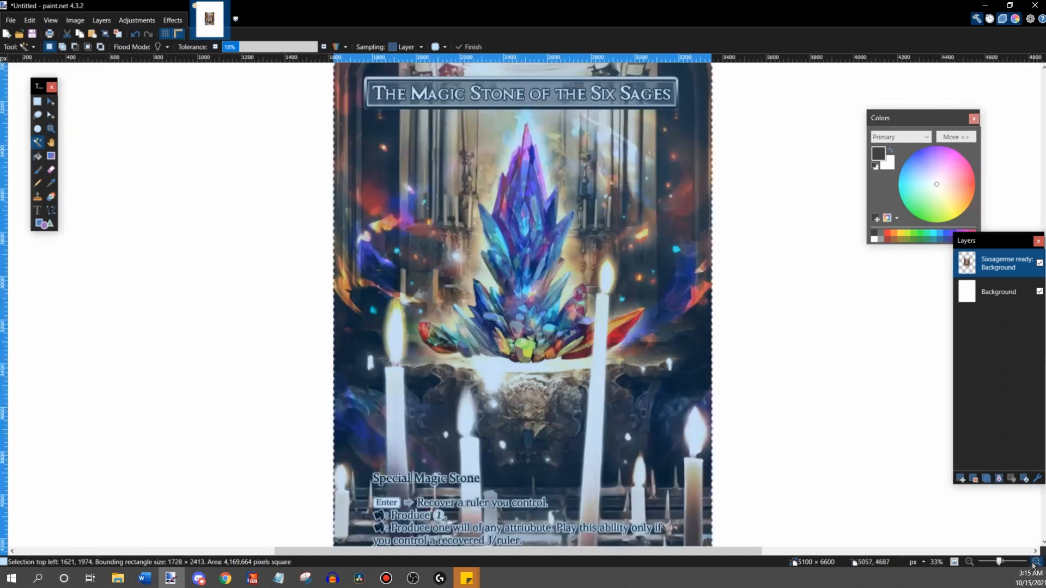
click(1036, 562)
scroll(866, 426, down, 4)
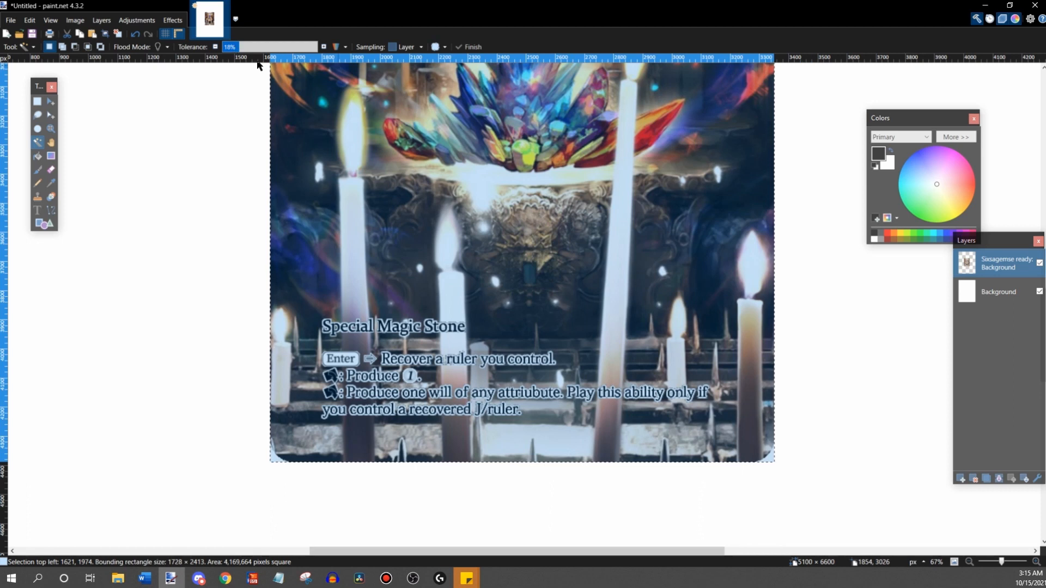
click(770, 459)
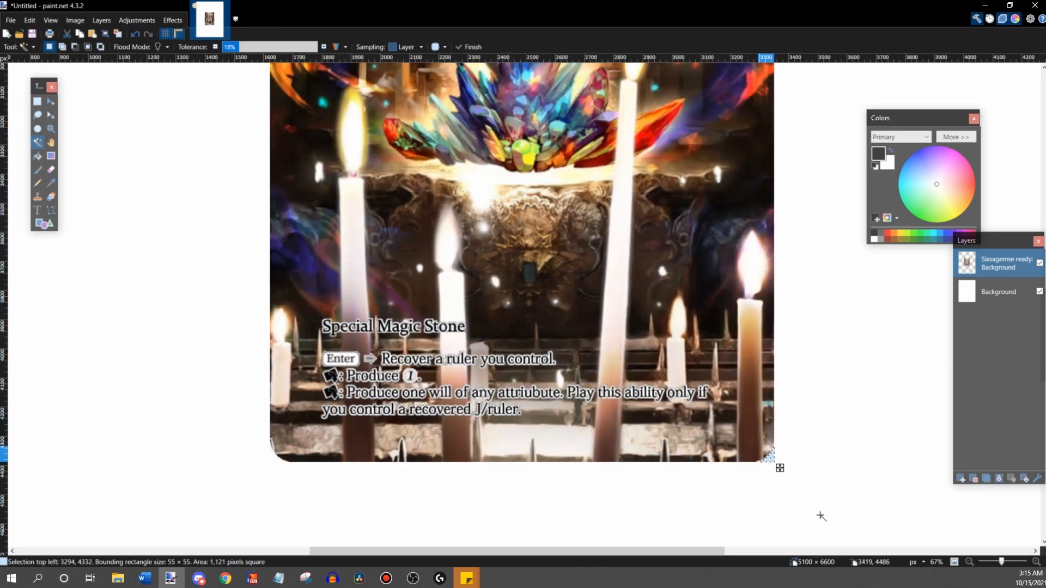
ctrl+click(285, 464)
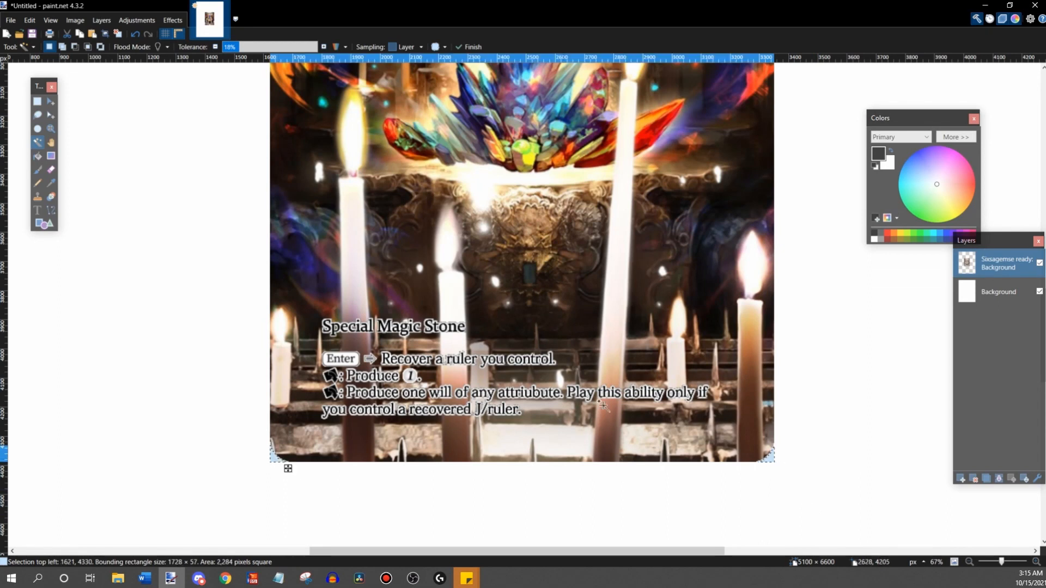
scroll(286, 466, up, 4)
scroll(686, 362, up, 4)
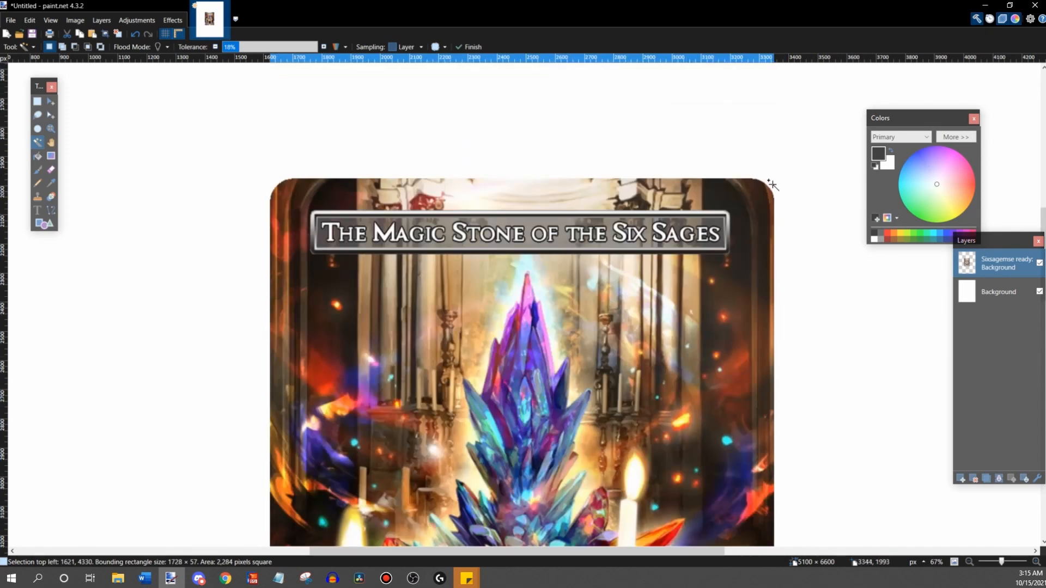
ctrl+click(768, 183)
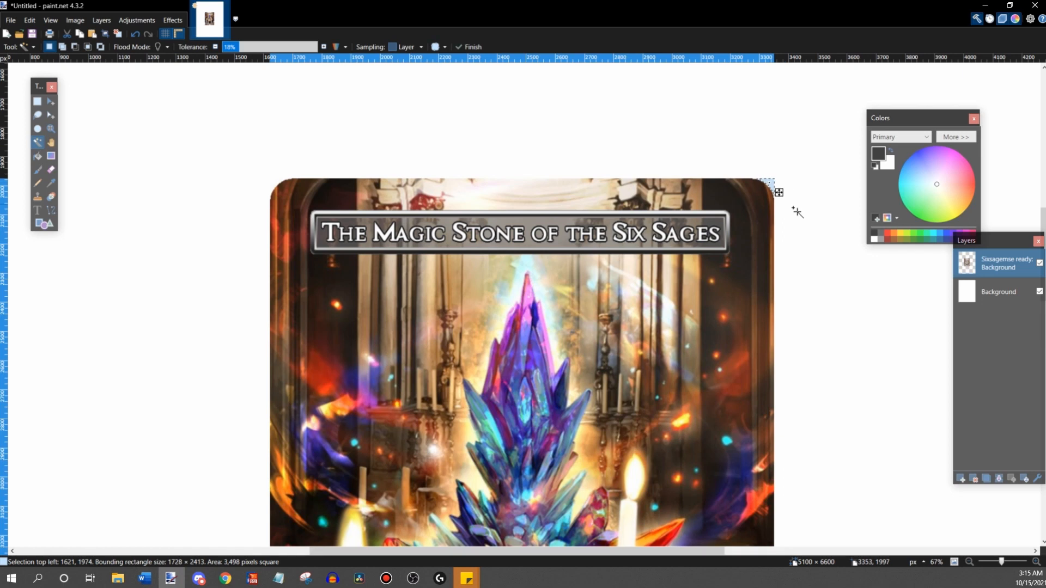
ctrl+click(273, 181)
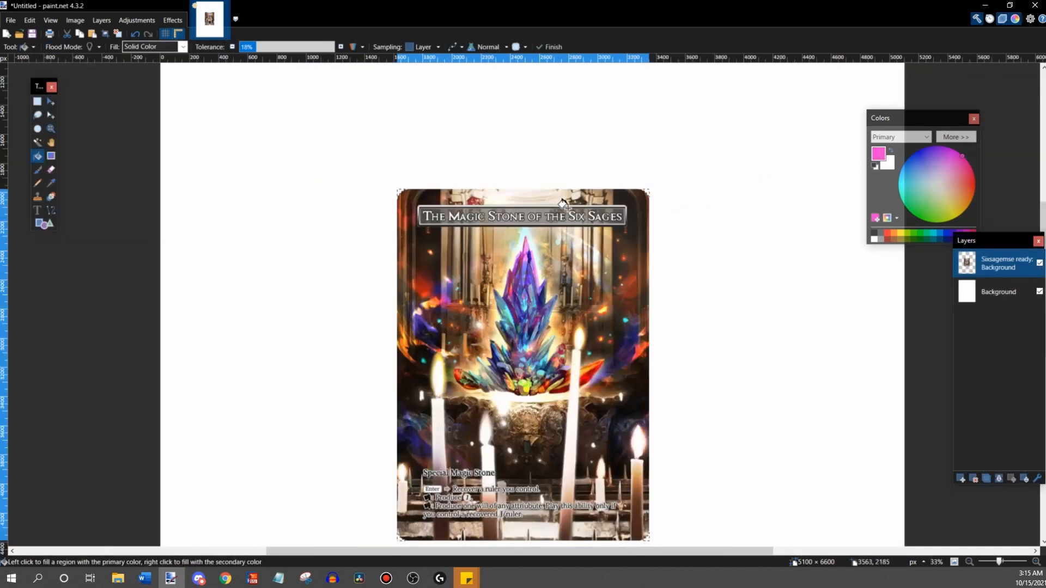
- Copy the corner selection and add a new layer named "corners"
scroll(532, 153, down, 2)
scroll(444, 147, up, 2)
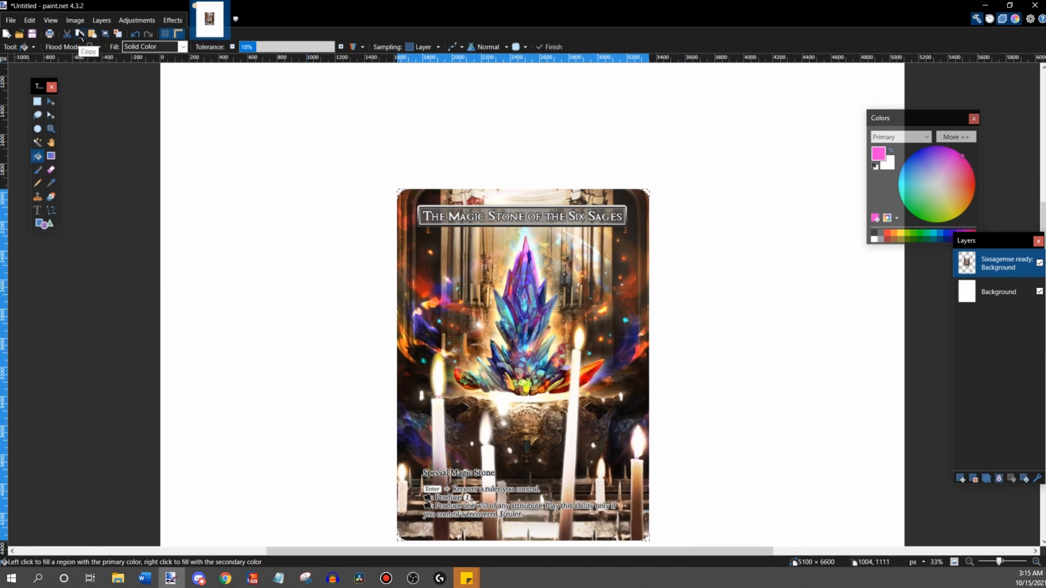
scroll(495, 119, down, 1)
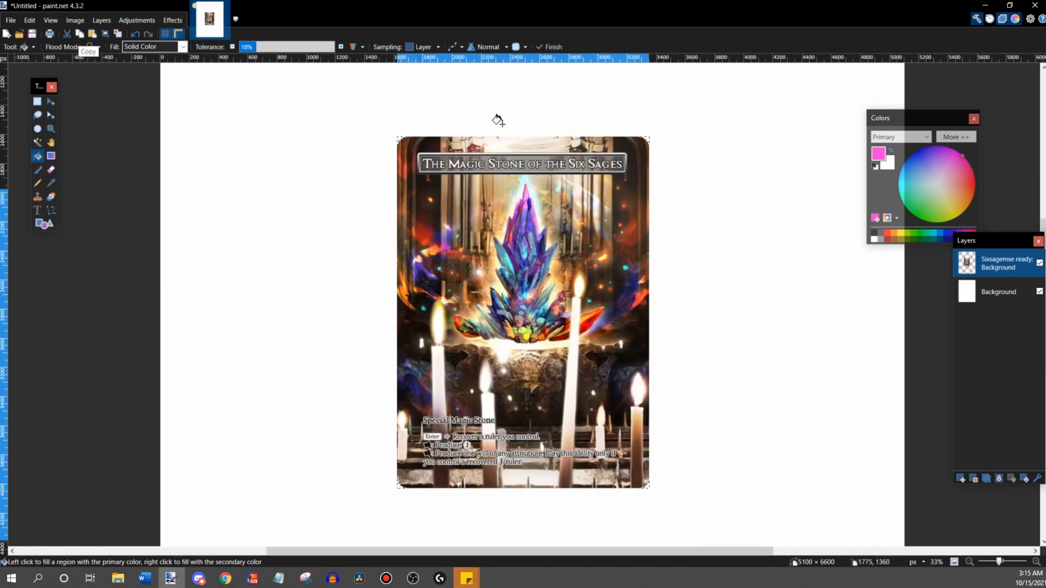
click(962, 479)
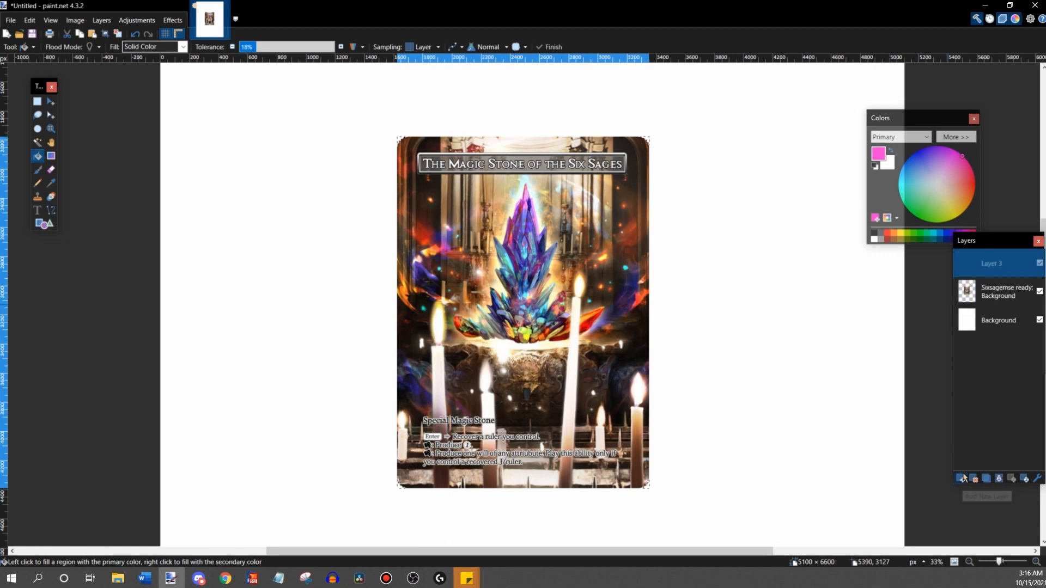
double_click(991, 265)
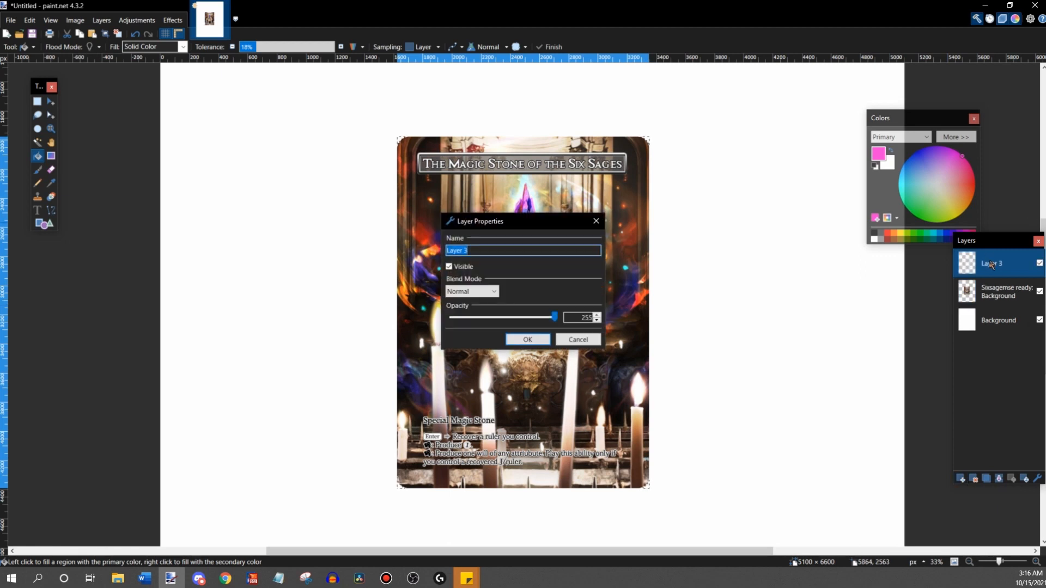
text(corners)
key(Return)
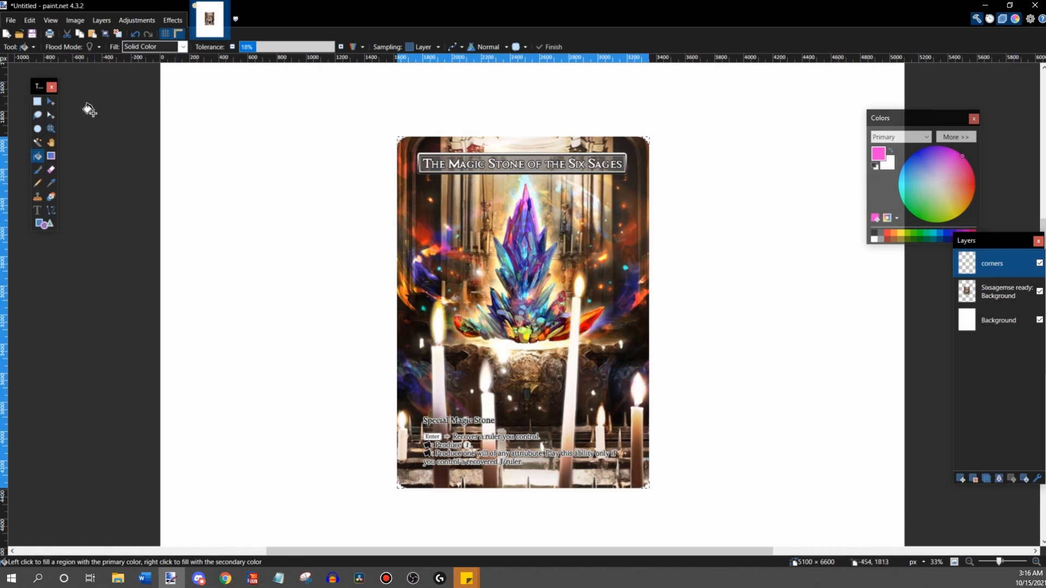
- Paste the copied corner selection into the "corners" layer and fill all four corners with black
click(95, 34)
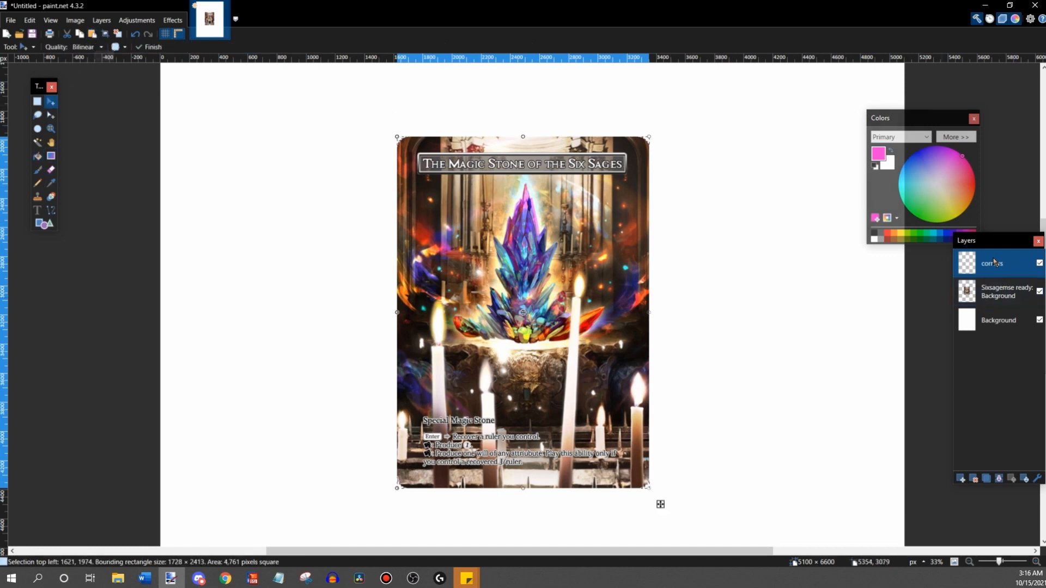
click(38, 158)
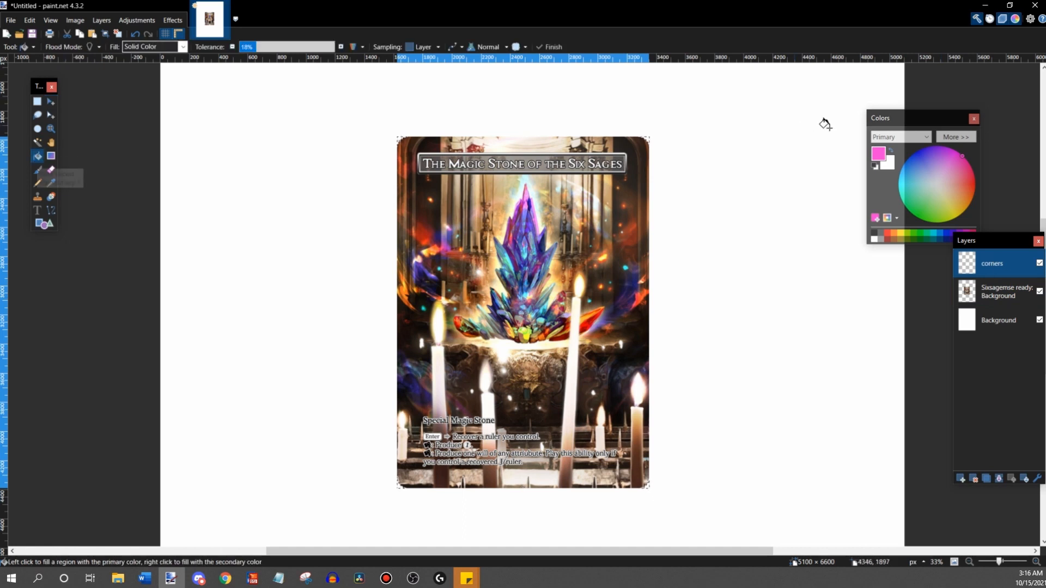
click(874, 234)
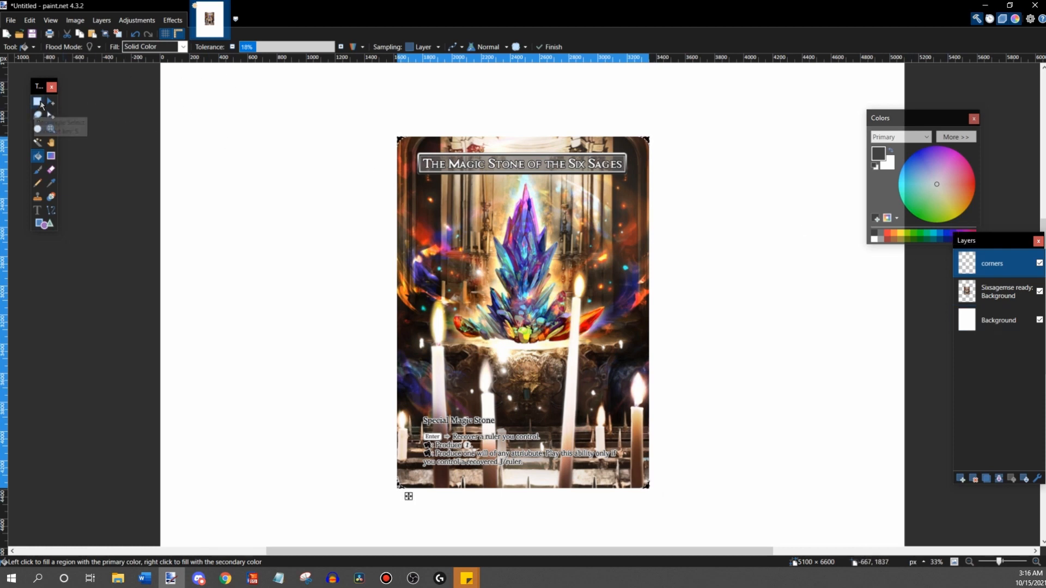
- Clear the corner selection and fill the white Background layer with bright magenta using the Paint Bucket
click(38, 101)
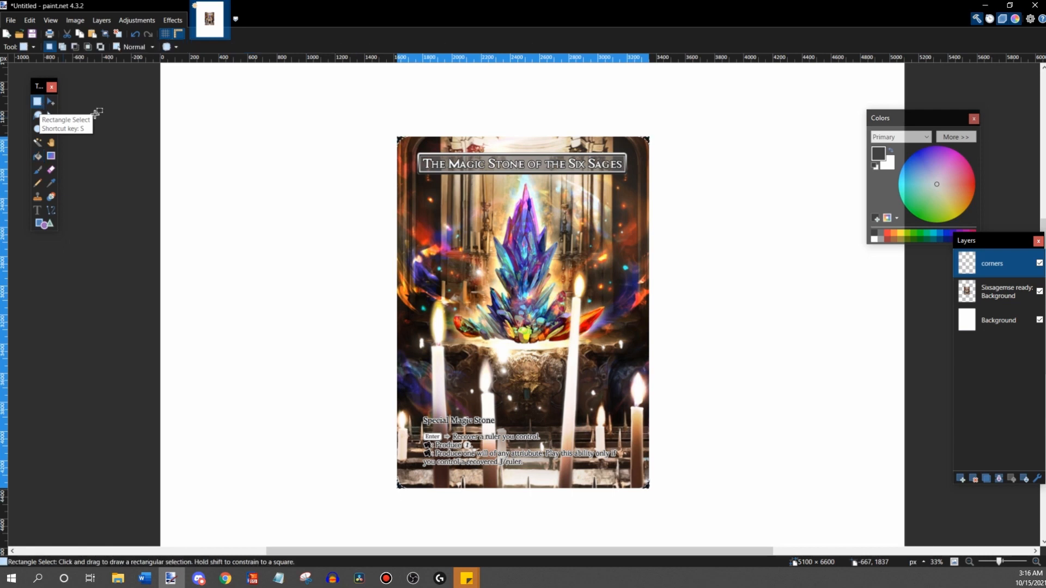
click(115, 132)
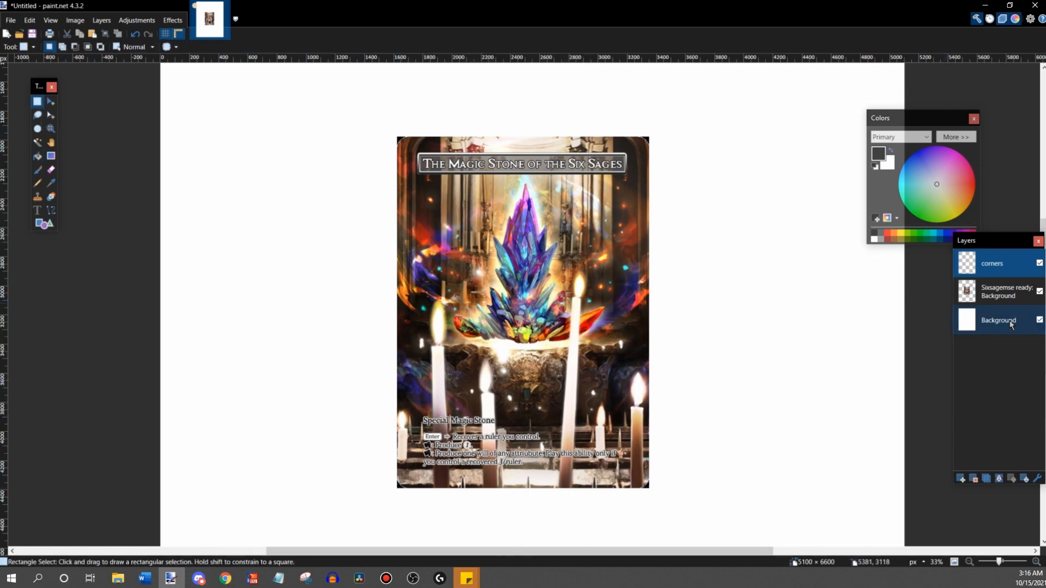
click(990, 323)
click(958, 153)
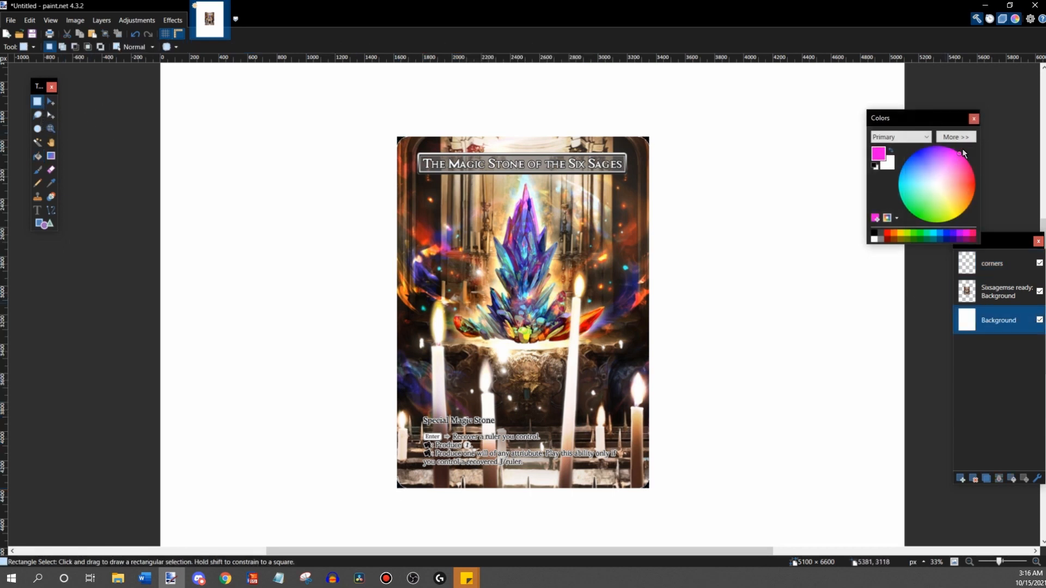
click(37, 158)
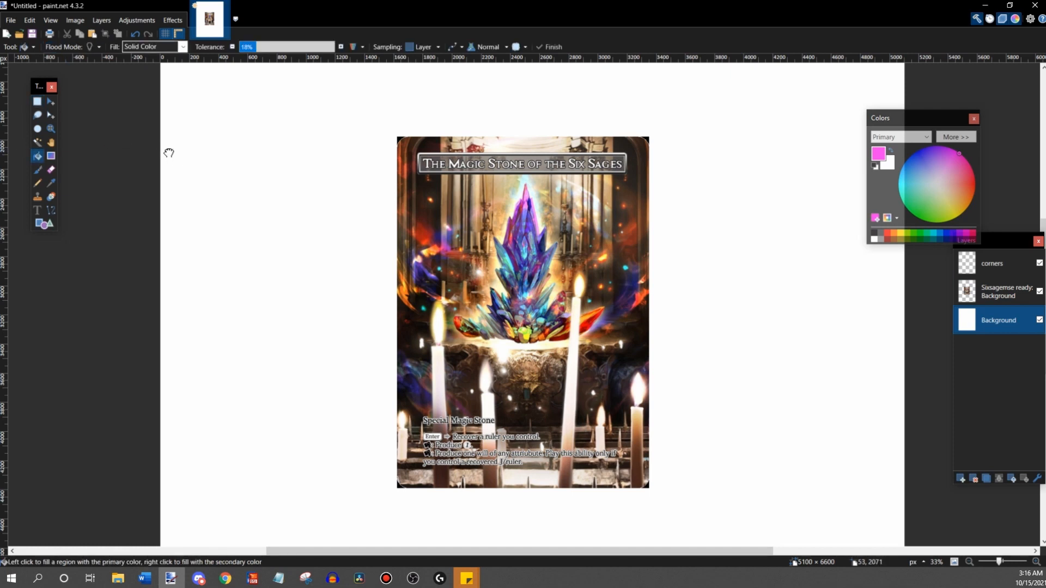
click(170, 155)
scroll(150, 132, down, 2)
scroll(150, 133, up, 3)
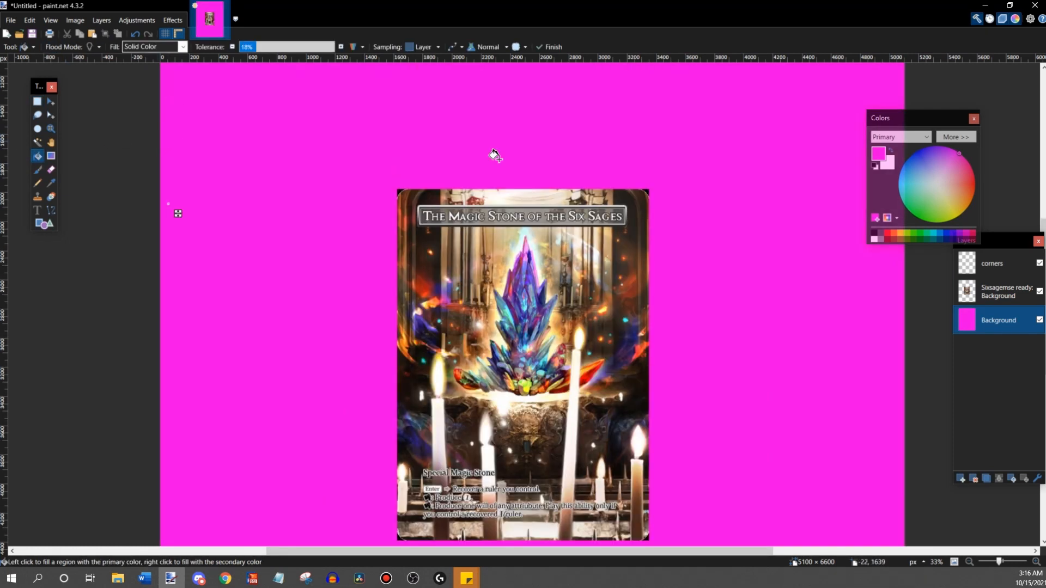
scroll(444, 187, up, 4)
scroll(401, 187, down, 4)
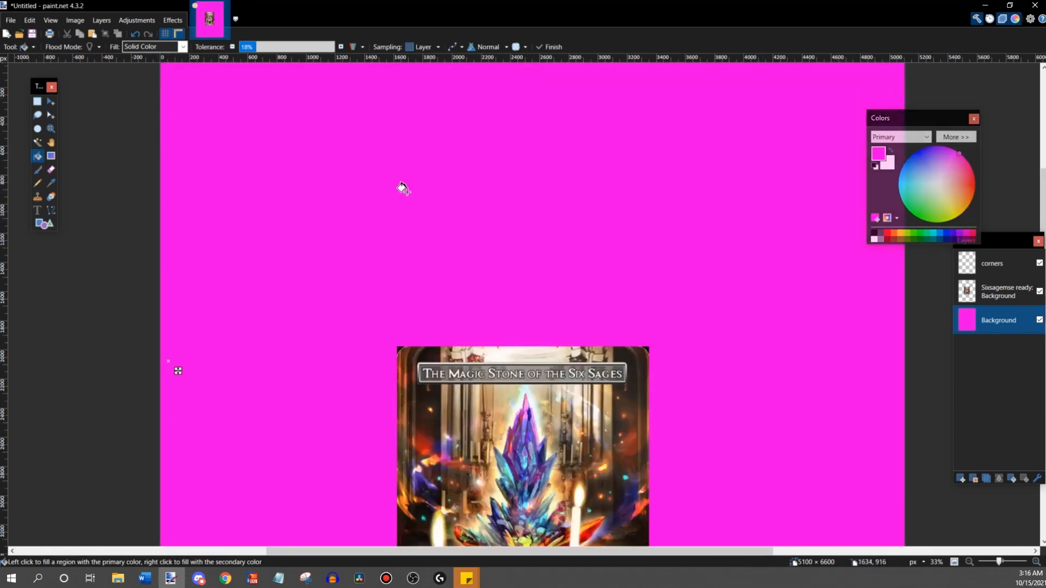
scroll(714, 226, down, 2)
scroll(735, 207, up, 1)
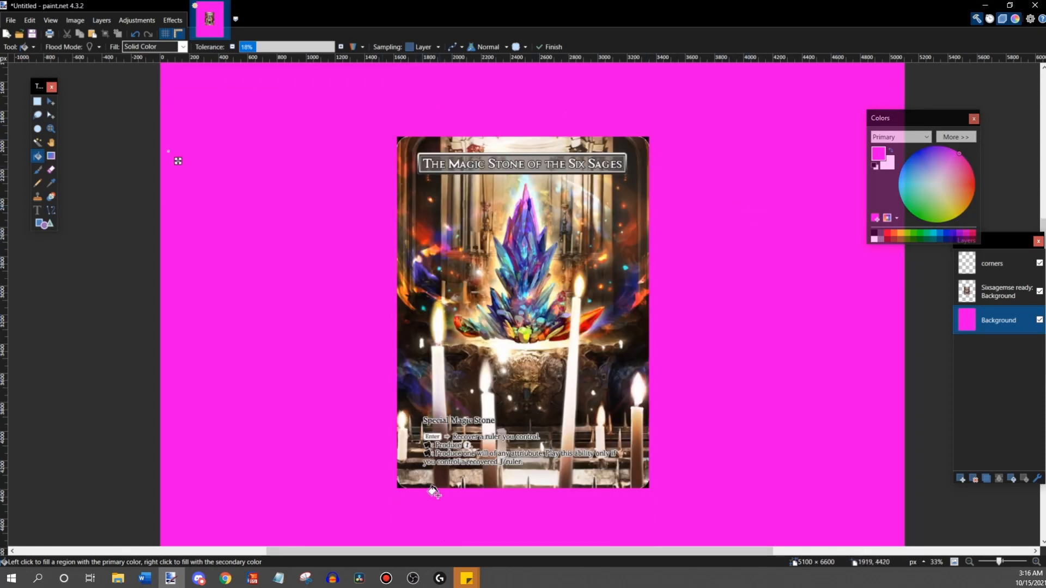
- Hide the card image layer and the magenta Background layer, leaving only the "corners" layer visible
click(1039, 292)
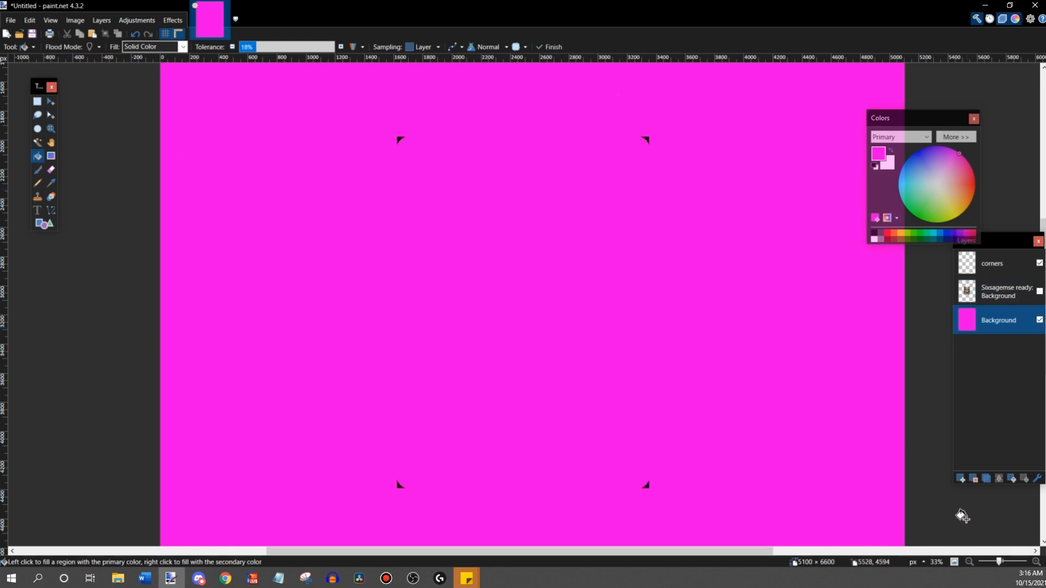
click(997, 561)
click(1039, 320)
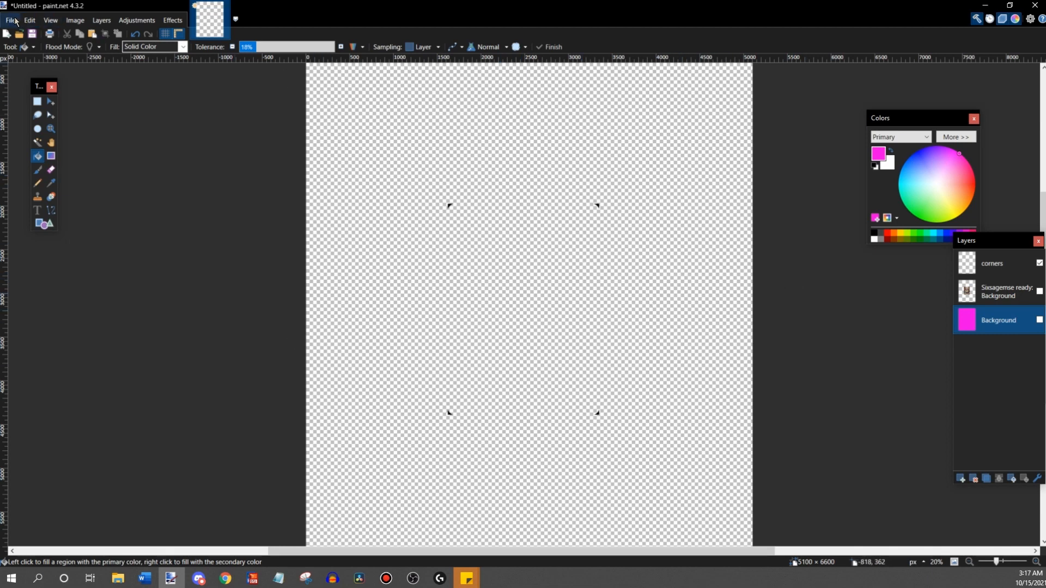
- Print the black corner marks as a full page photo on Letter glossy paper in high quality
click(15, 21)
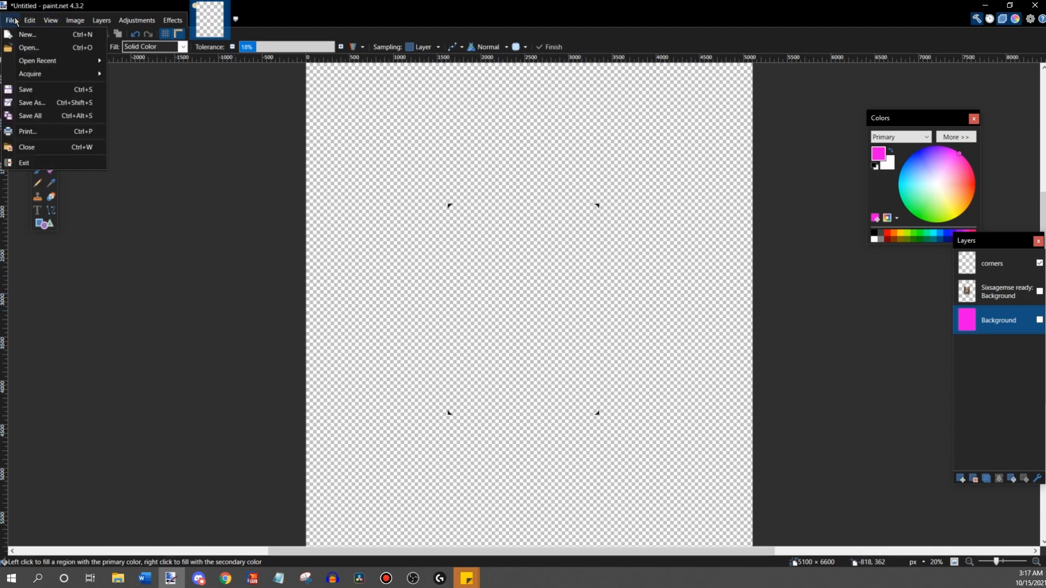
click(45, 133)
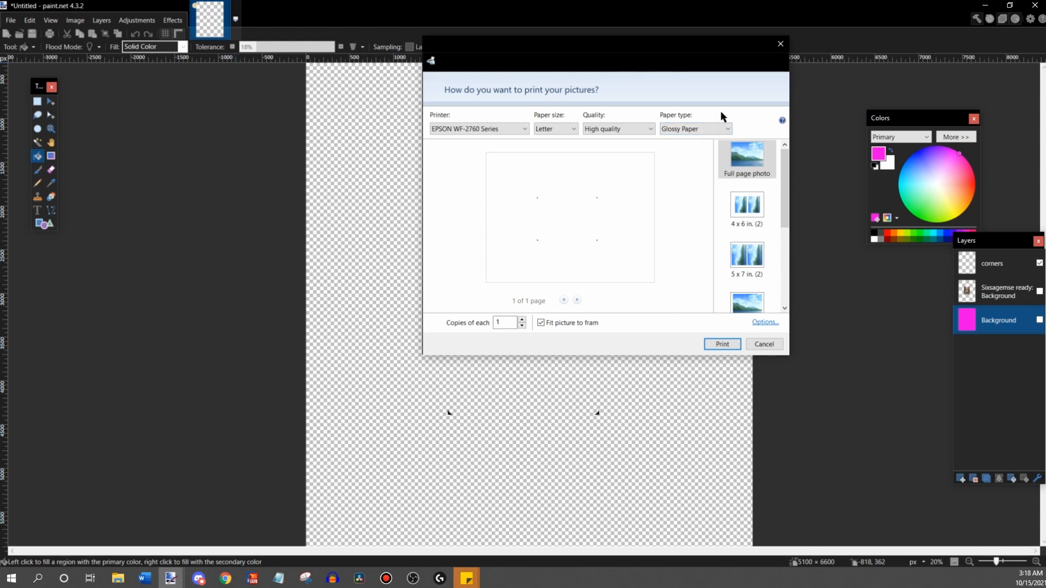
click(722, 344)
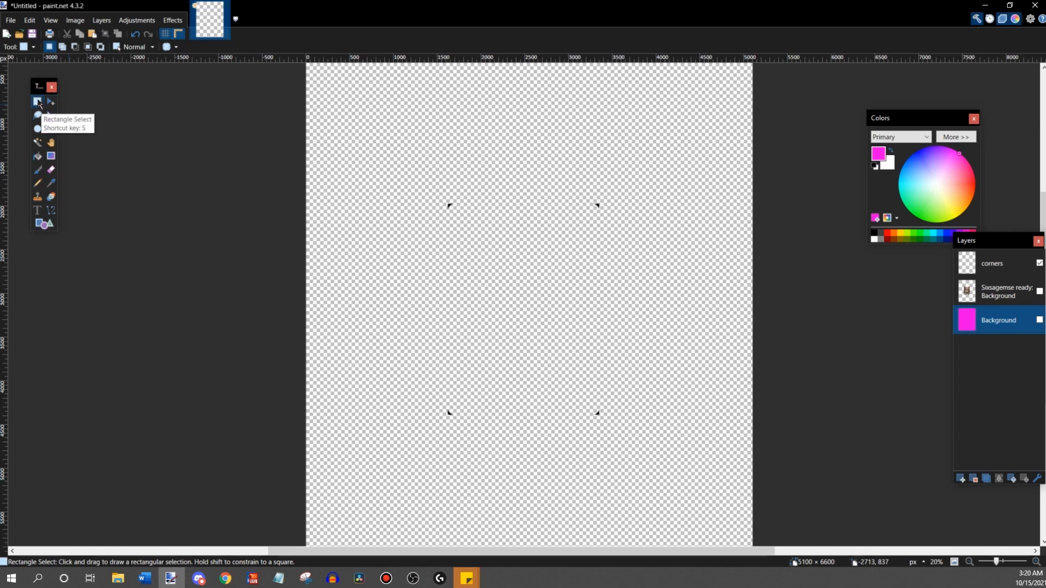
- Select a rectangle around the four corner marks on the "corners" layer and shrink it to about 1951 × 2496 pixels
drag(433, 189, 632, 433)
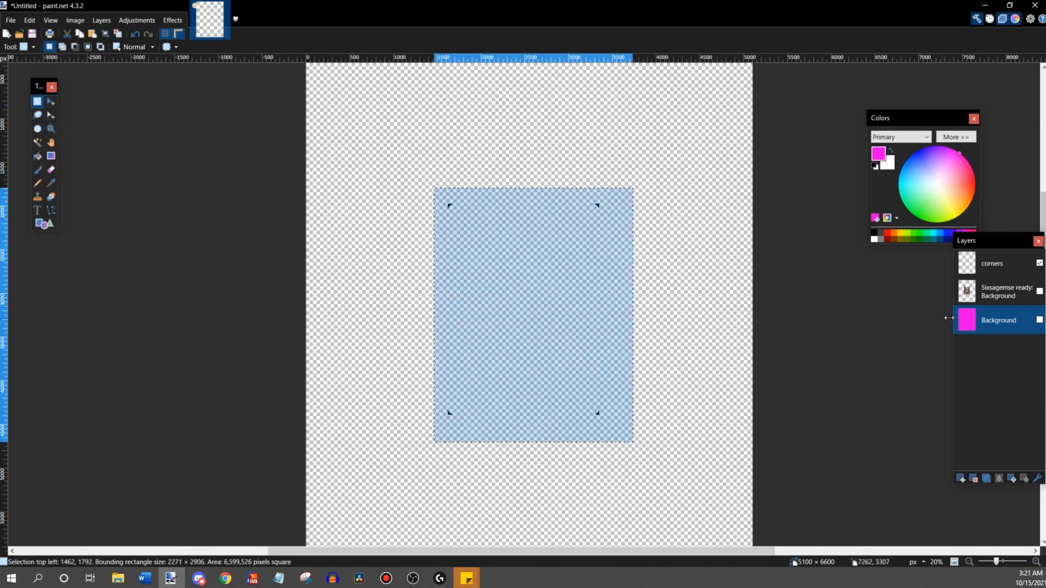
click(1005, 269)
click(52, 107)
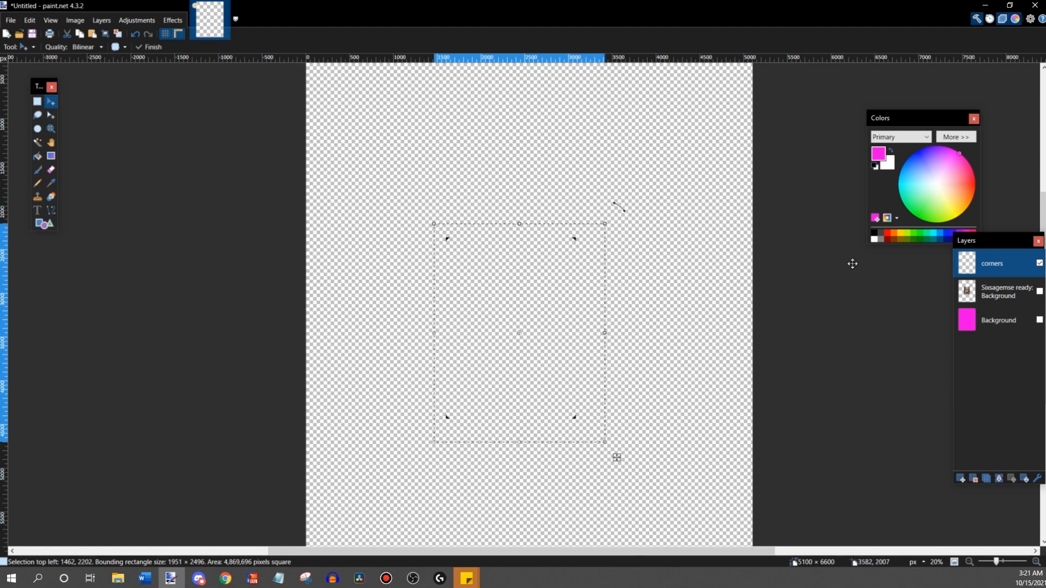
click(1040, 320)
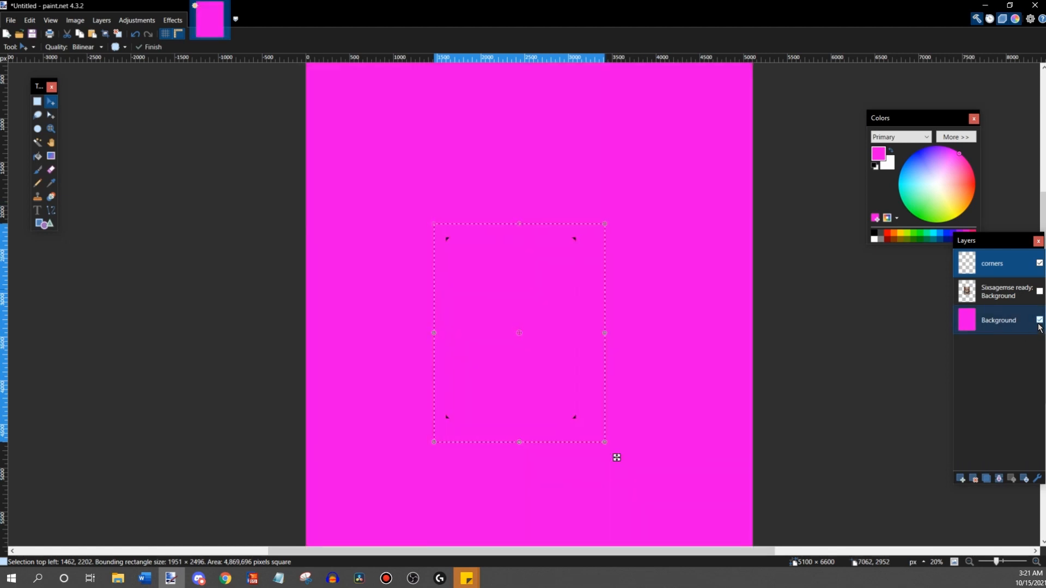
click(1038, 321)
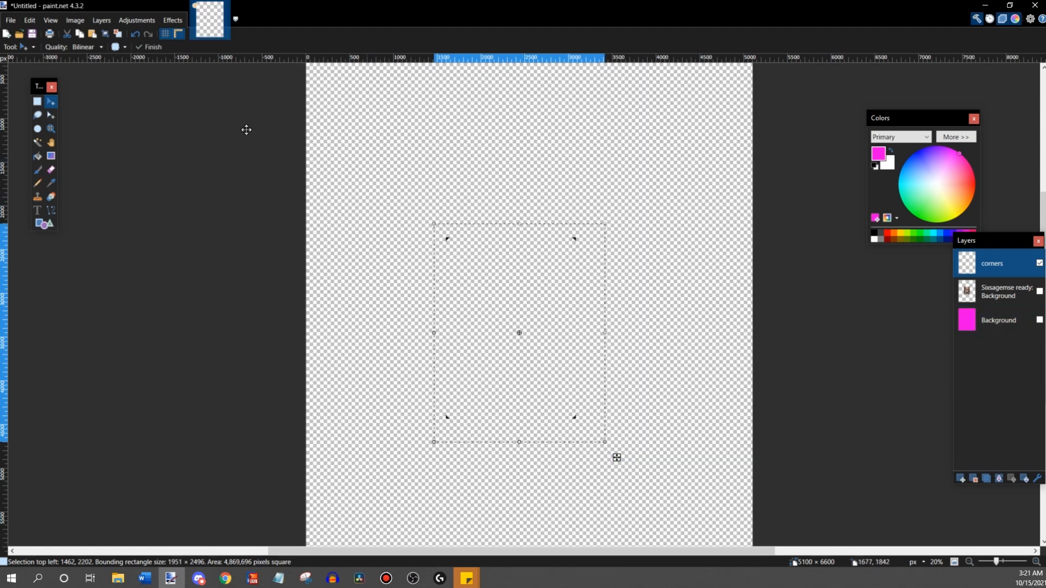
- Clear the selection and print a test page of the shrunken corner marks
click(37, 102)
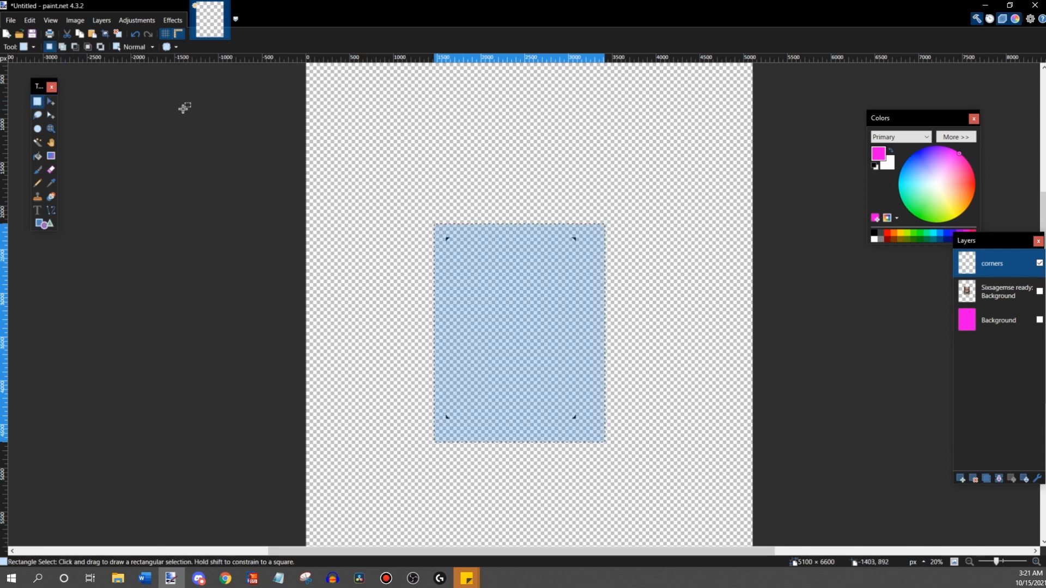
click(311, 227)
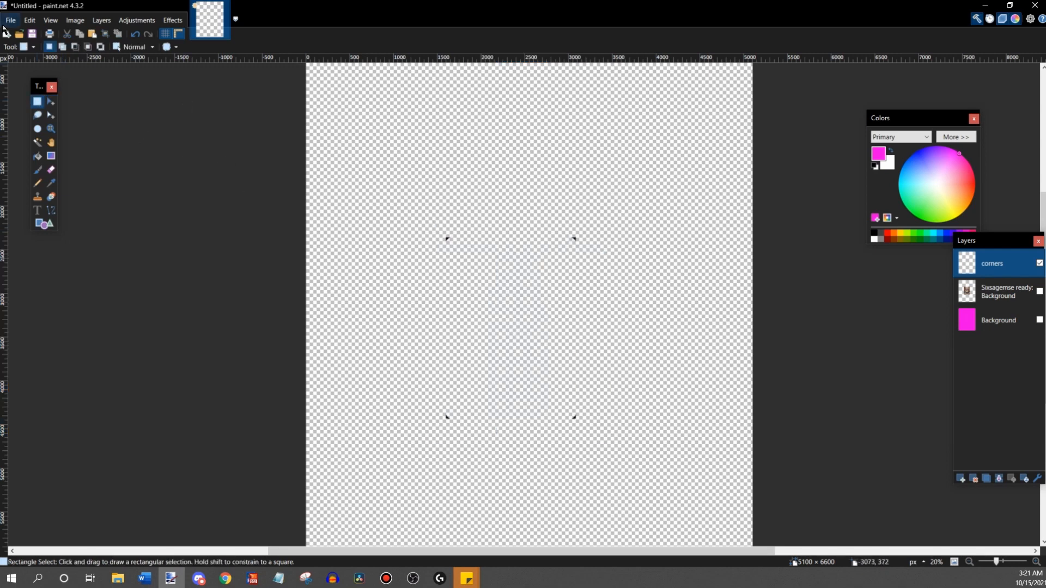
click(6, 22)
click(182, 197)
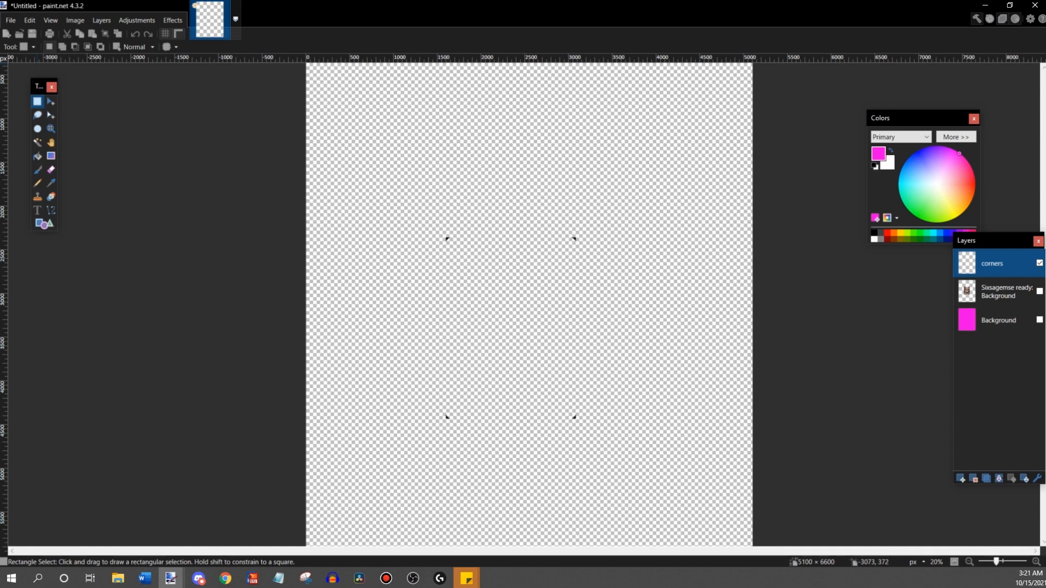
drag(688, 116, 747, 113)
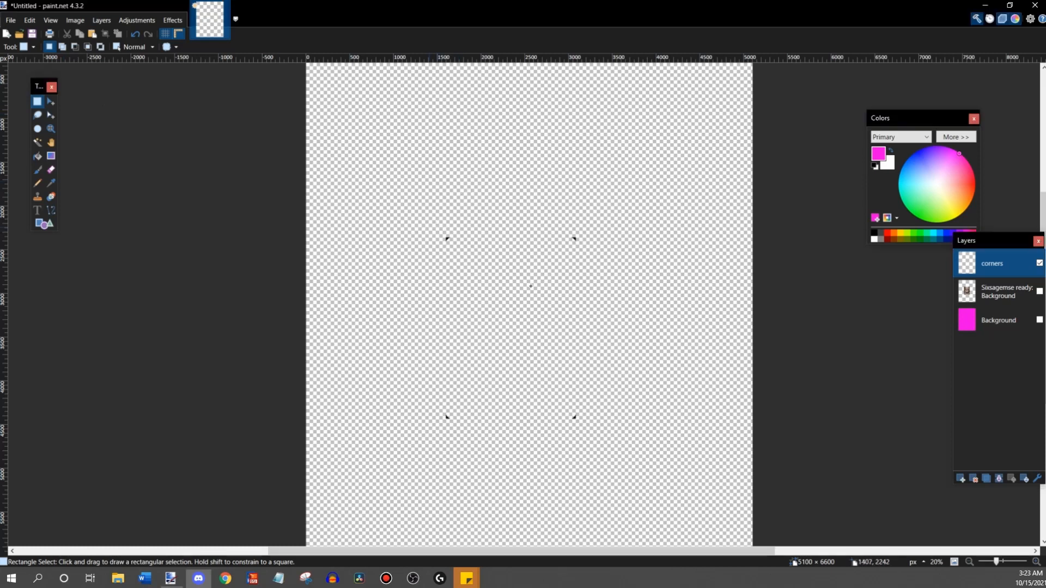
- Select the four corner marks again, enlarge the selection to about 2111 × 2486 pixels and print a high-quality Letter test page
drag(430, 227, 610, 440)
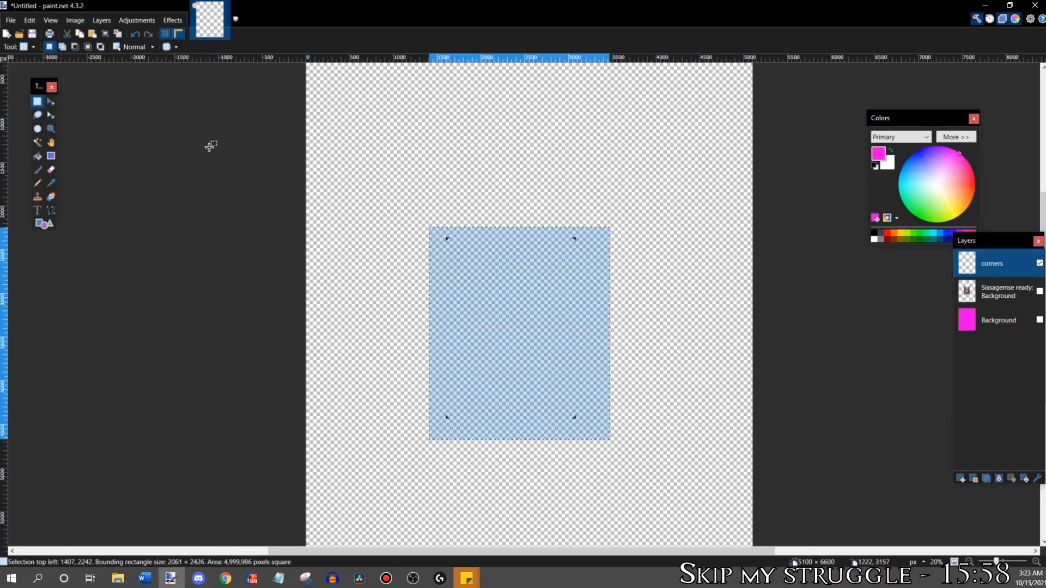
click(51, 101)
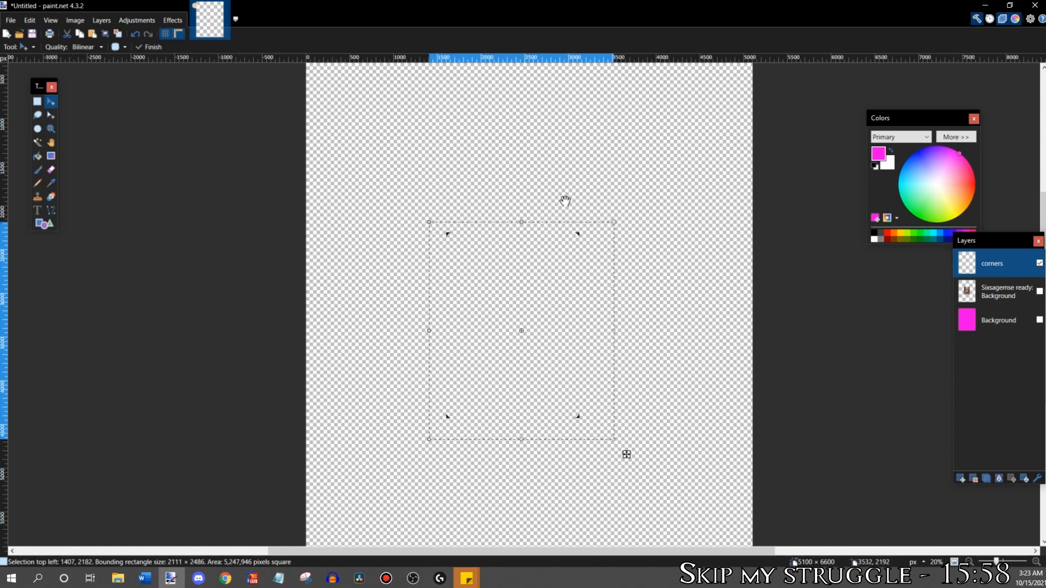
click(12, 24)
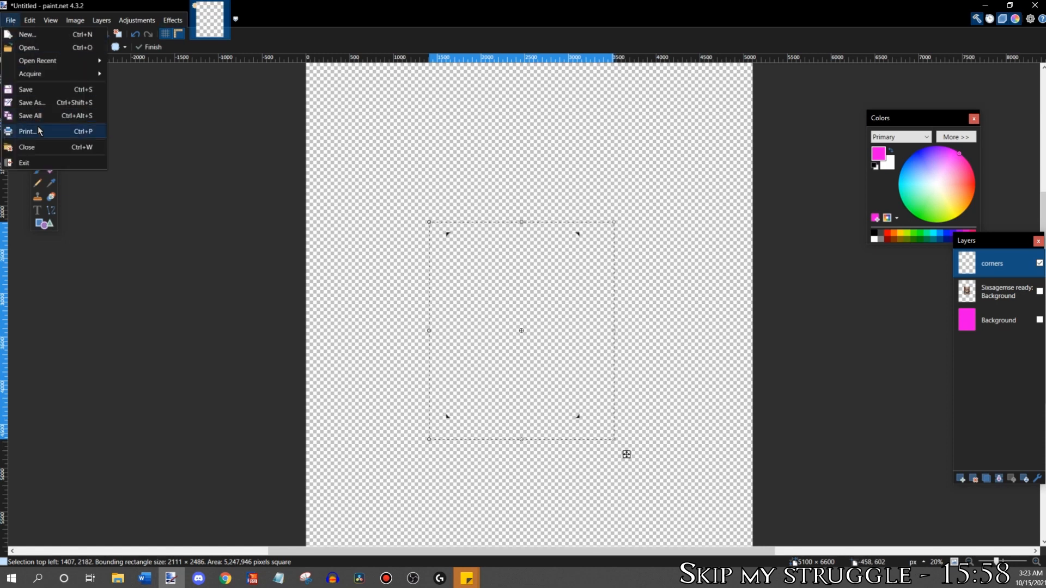
click(38, 130)
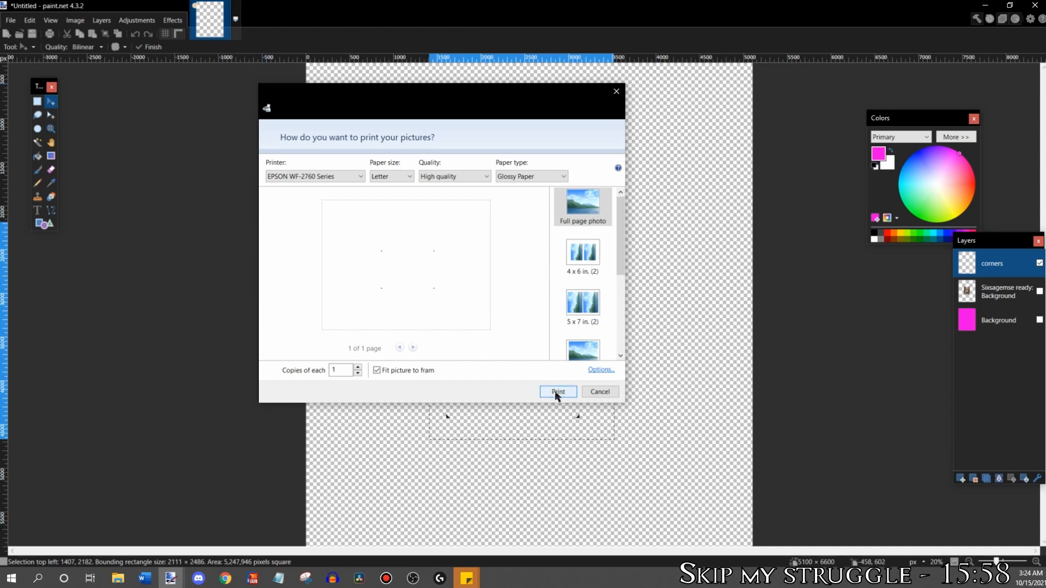
click(555, 391)
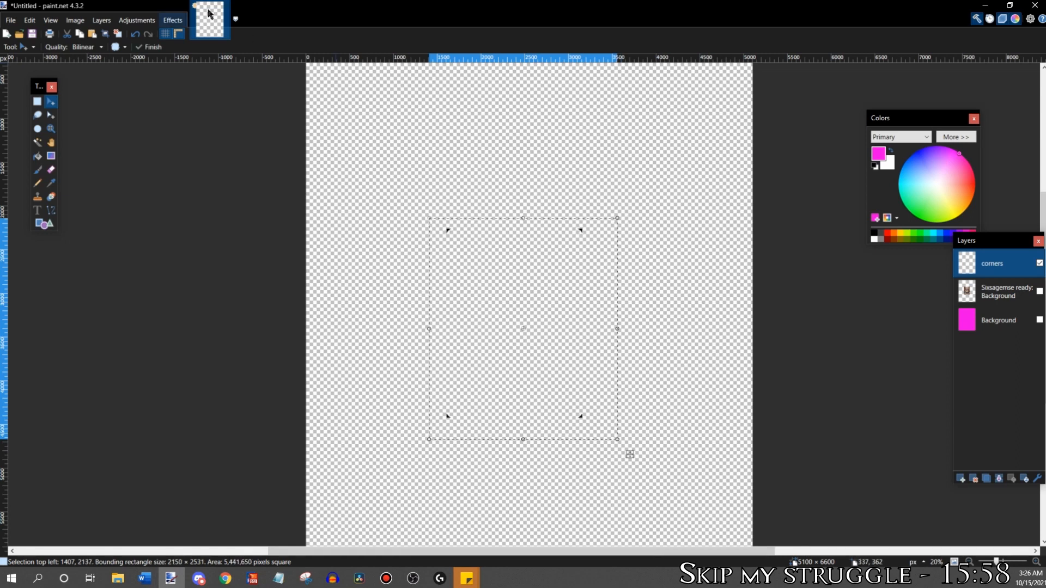
- Enlarge the selected corner marks to about 2150 × 2531 pixels and print another test page
click(10, 20)
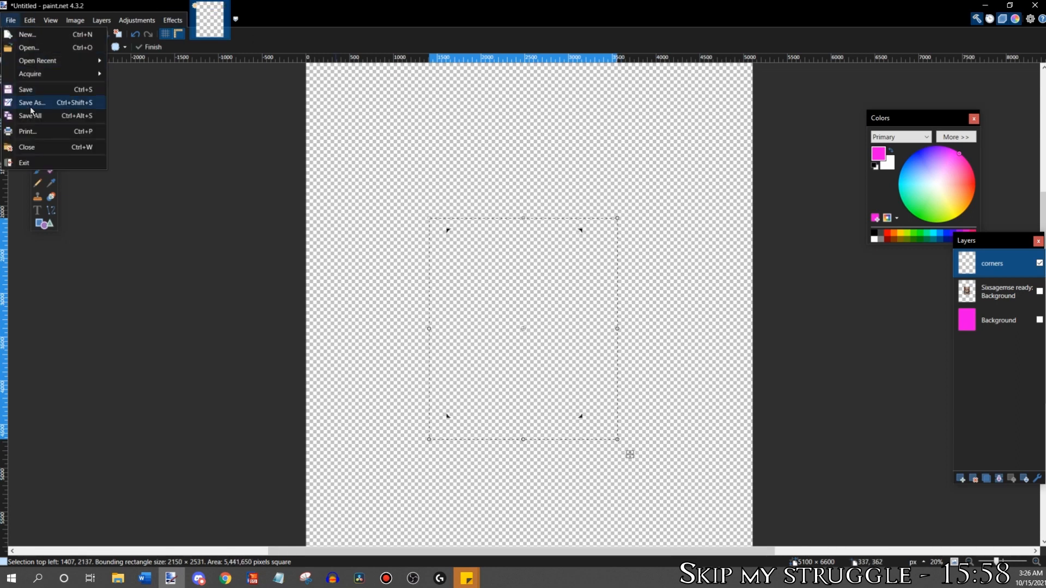
click(47, 132)
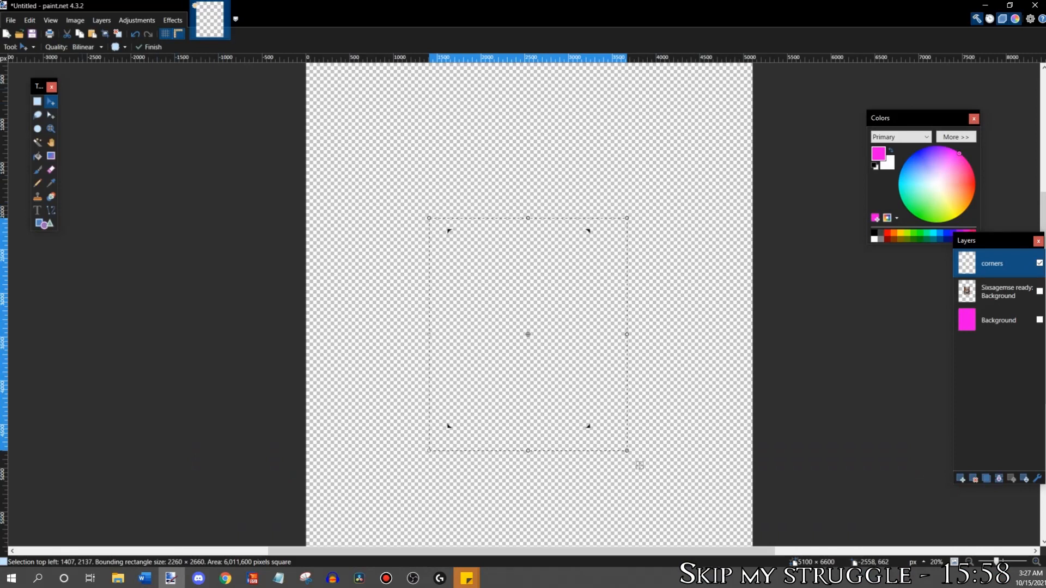
- Enlarge the selected corner marks to about 2260 × 2660 pixels and print the page on Letter glossy paper
click(12, 21)
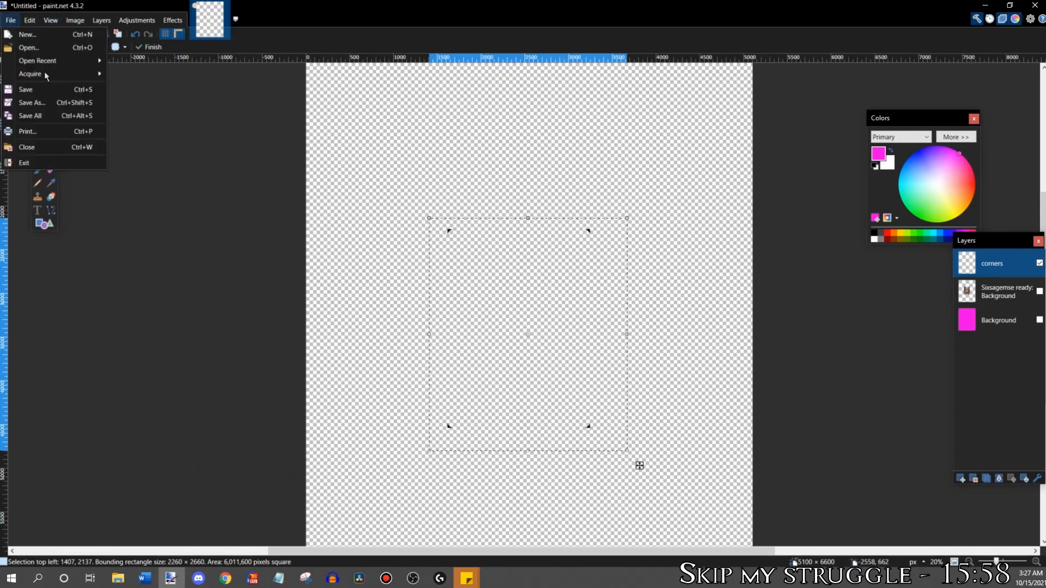
click(63, 134)
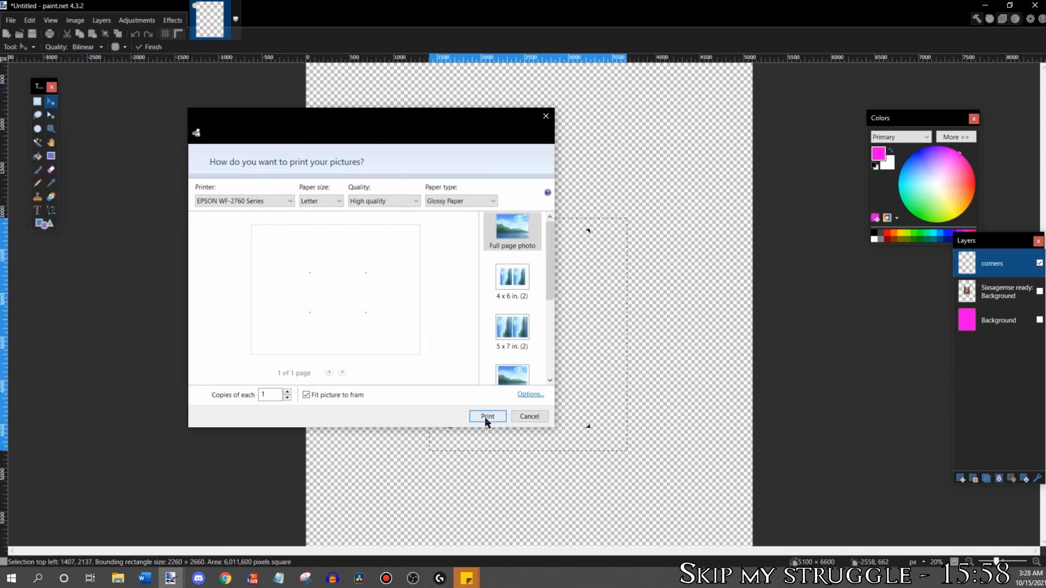
click(486, 417)
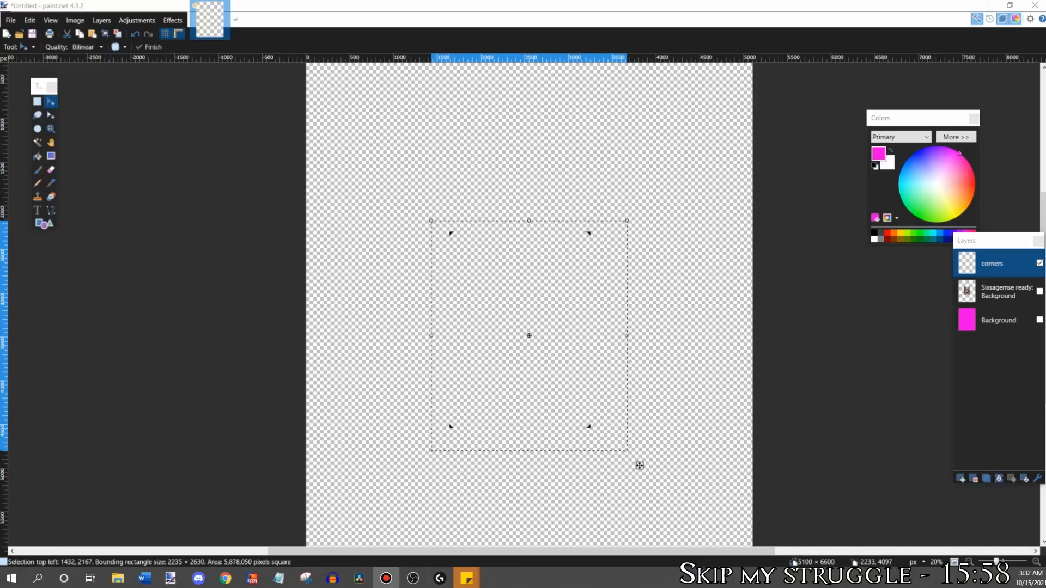
- Reduce the selected corner marks to about 2222 × 2616 pixels and print another full-page test
click(1036, 562)
click(1036, 561)
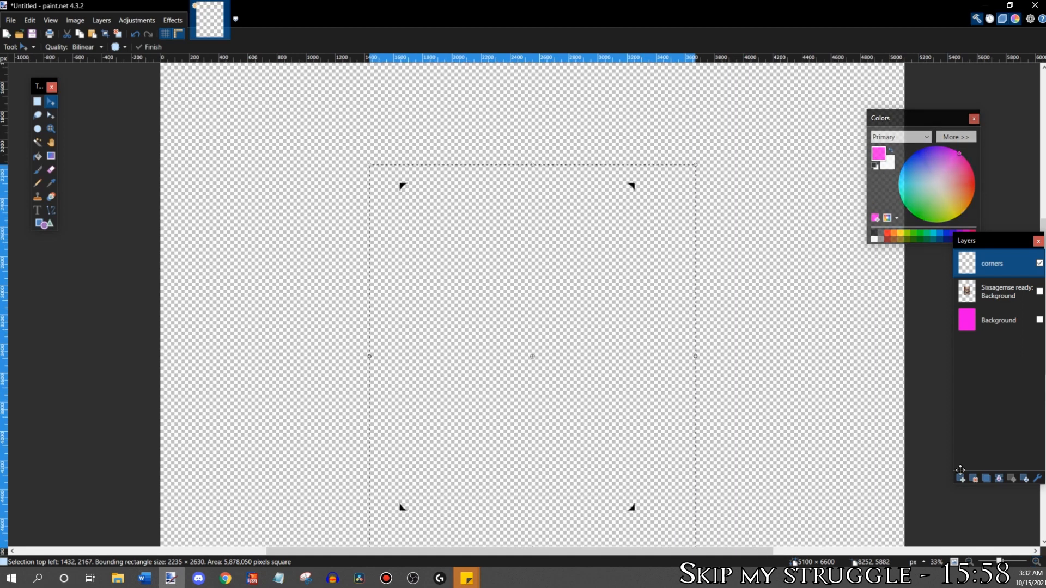
scroll(894, 393, down, 1)
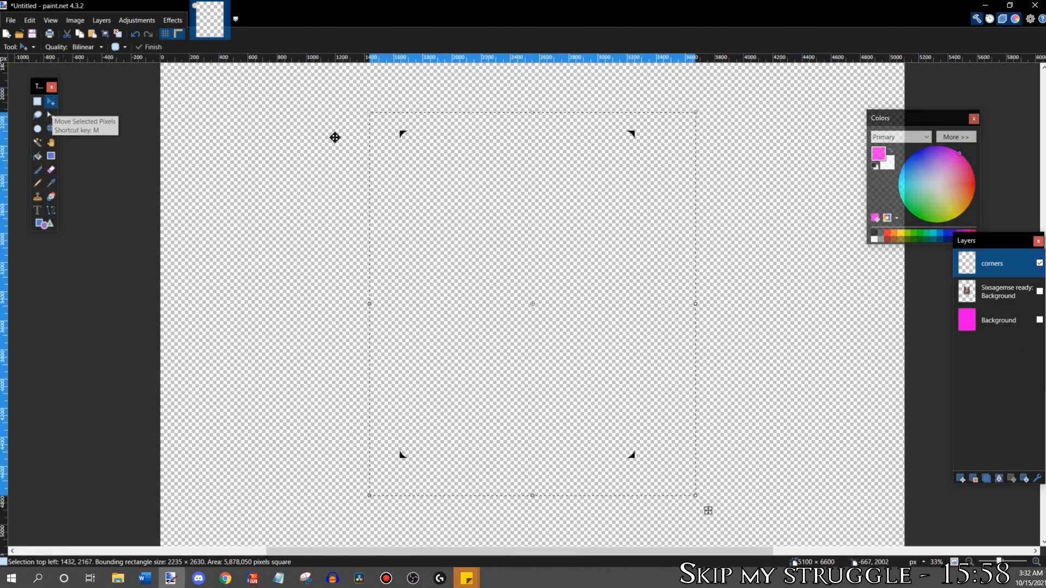
click(1036, 561)
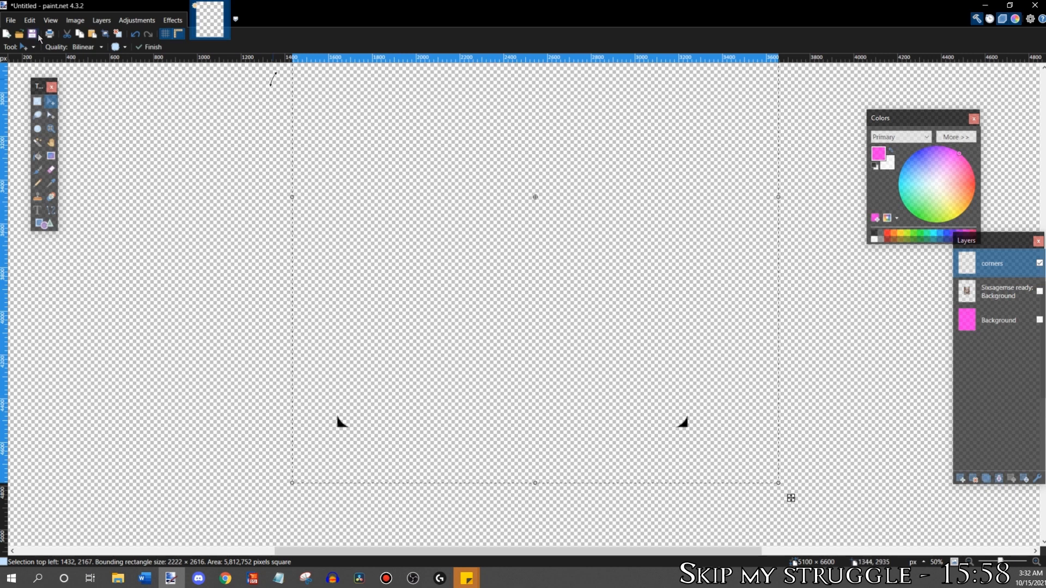
click(8, 22)
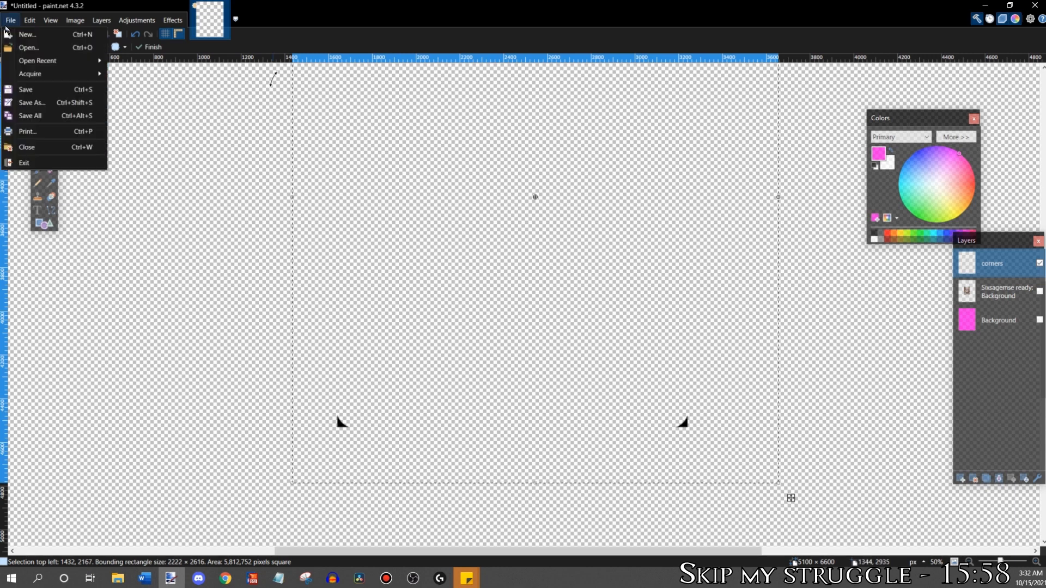
click(37, 131)
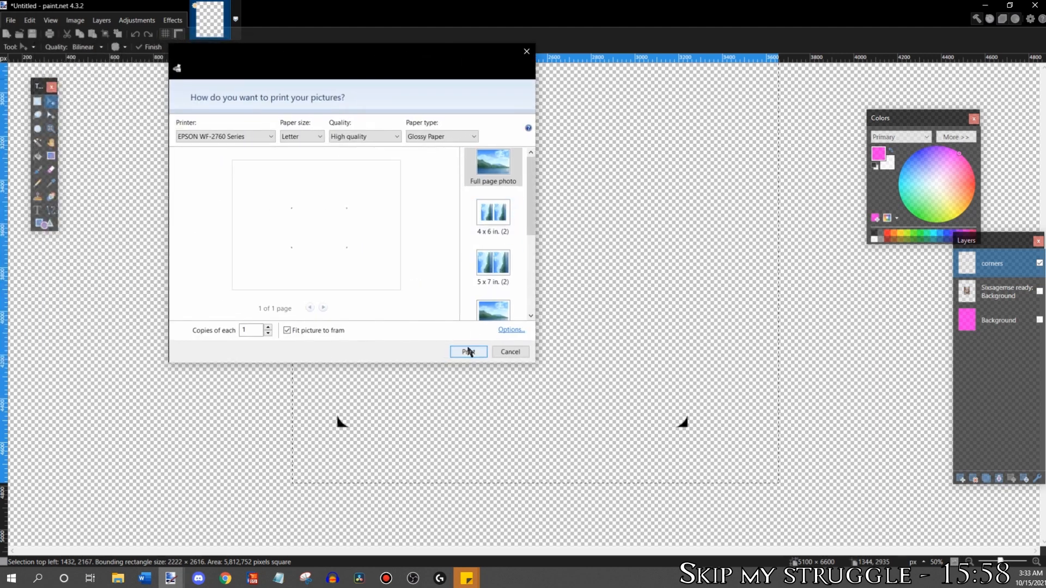
click(468, 351)
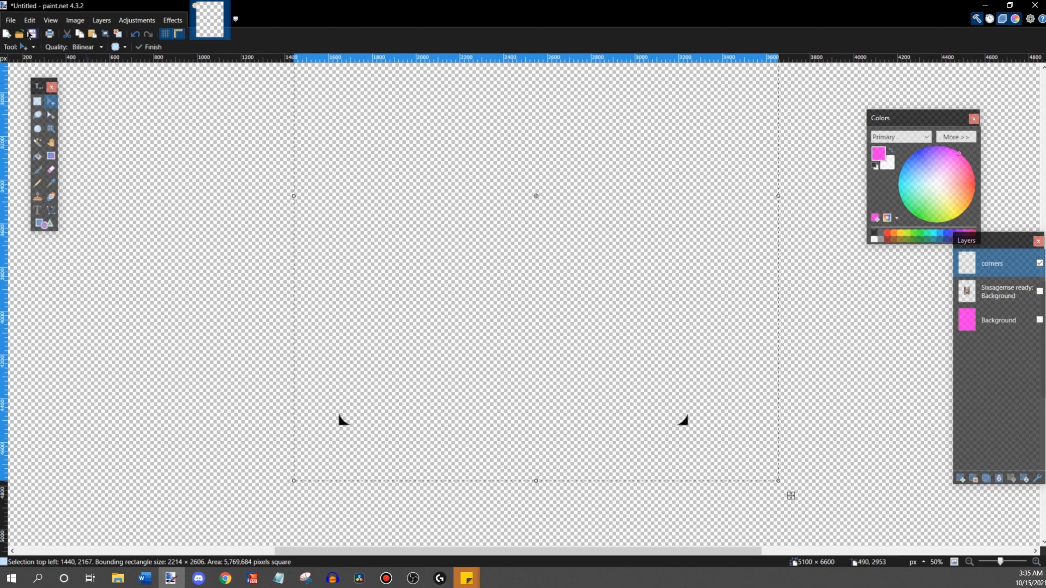
- Trim the selected corner marks to about 2214 × 2606 pixels and print the page again
click(12, 21)
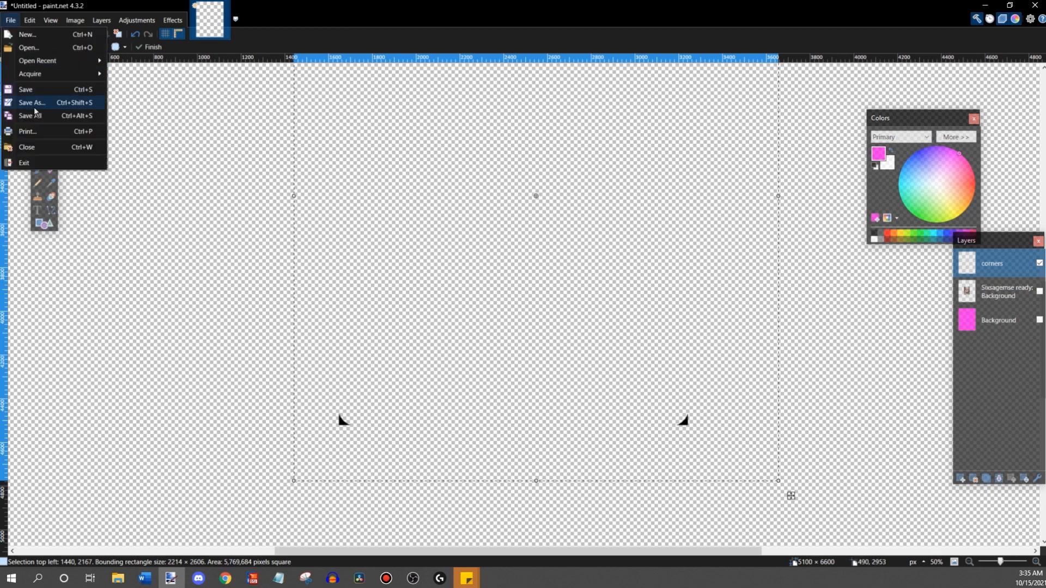
click(40, 129)
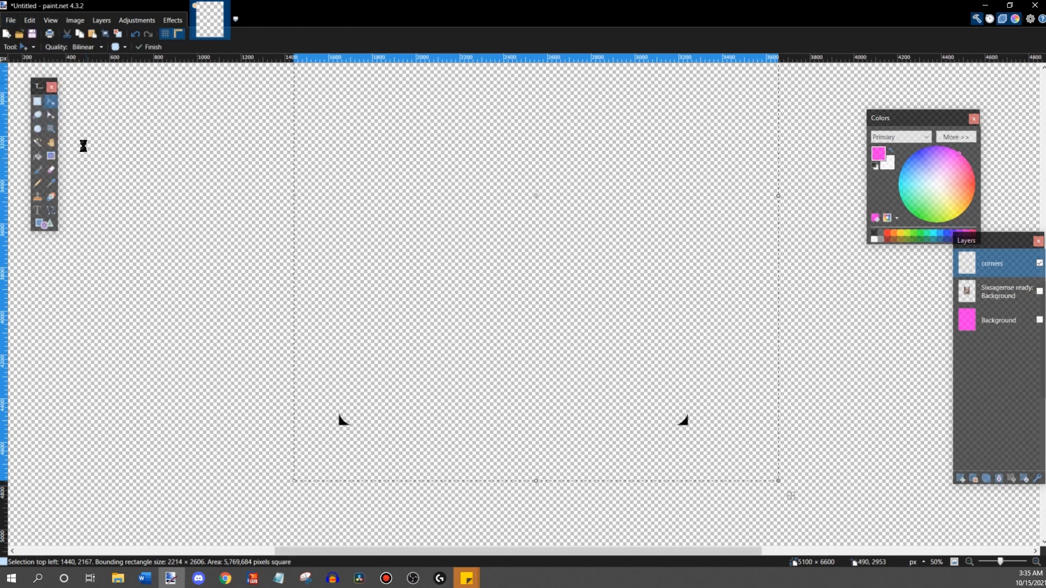
click(484, 408)
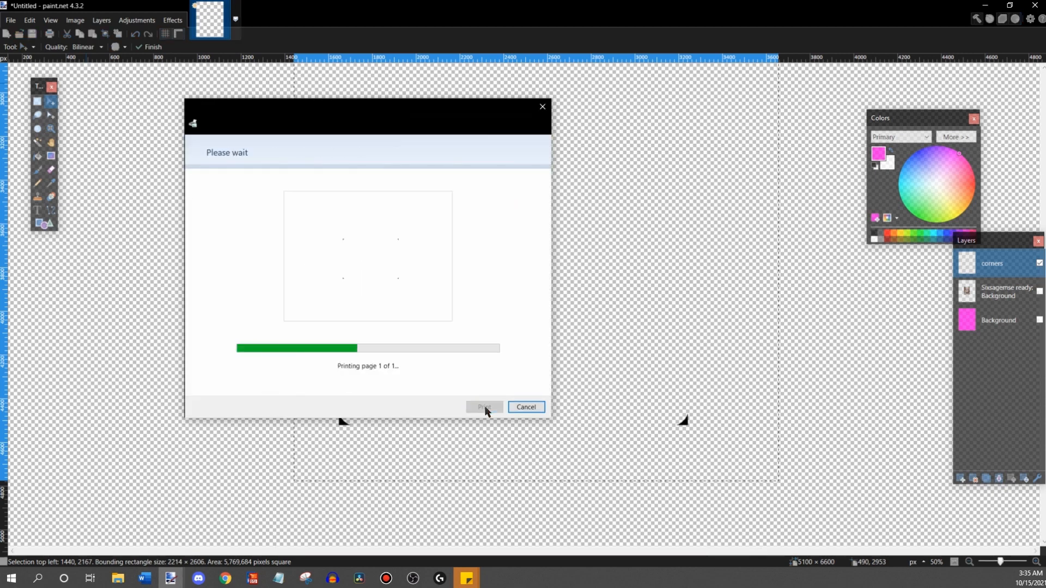
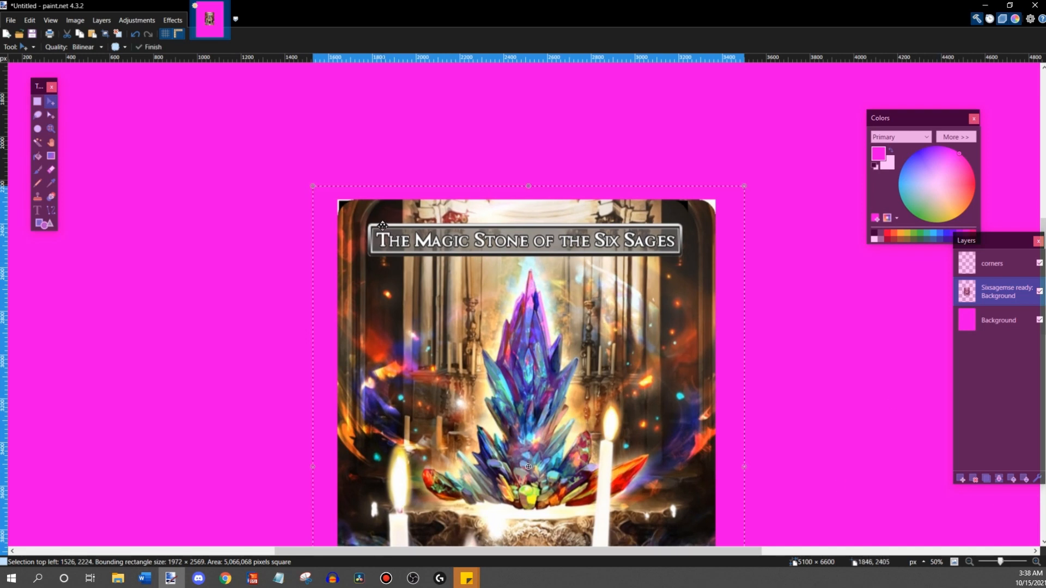
- Move the Six Sages card image so its selection starts at about 1527, 2227, fitting its upper-left corner under the corner marks
drag(379, 226, 378, 225)
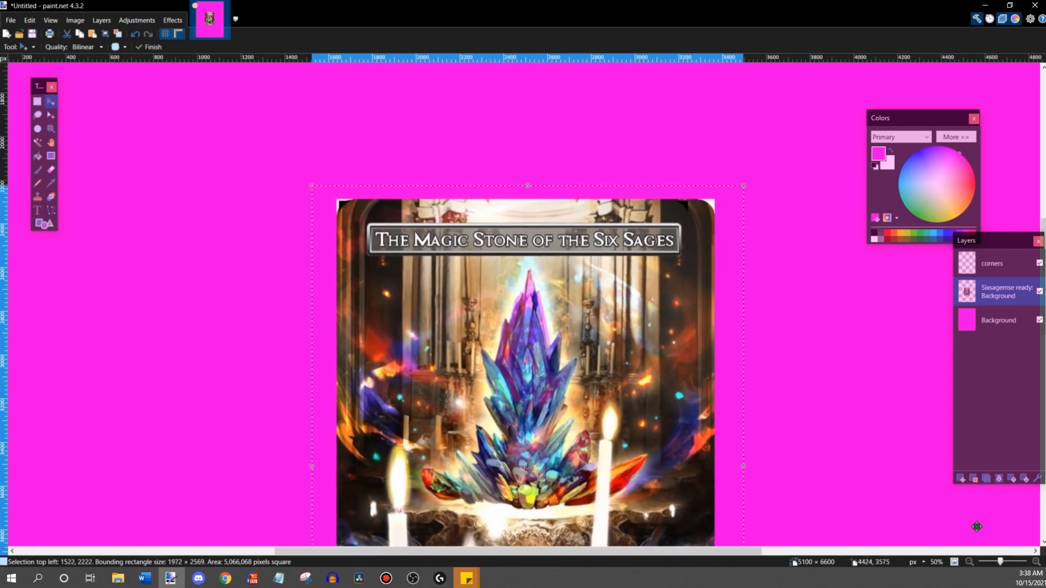
click(1034, 562)
click(1035, 562)
drag(604, 552, 564, 545)
scroll(449, 451, up, 3)
scroll(449, 451, up, 1)
drag(328, 359, 331, 362)
scroll(536, 376, down, 1)
scroll(578, 381, up, 2)
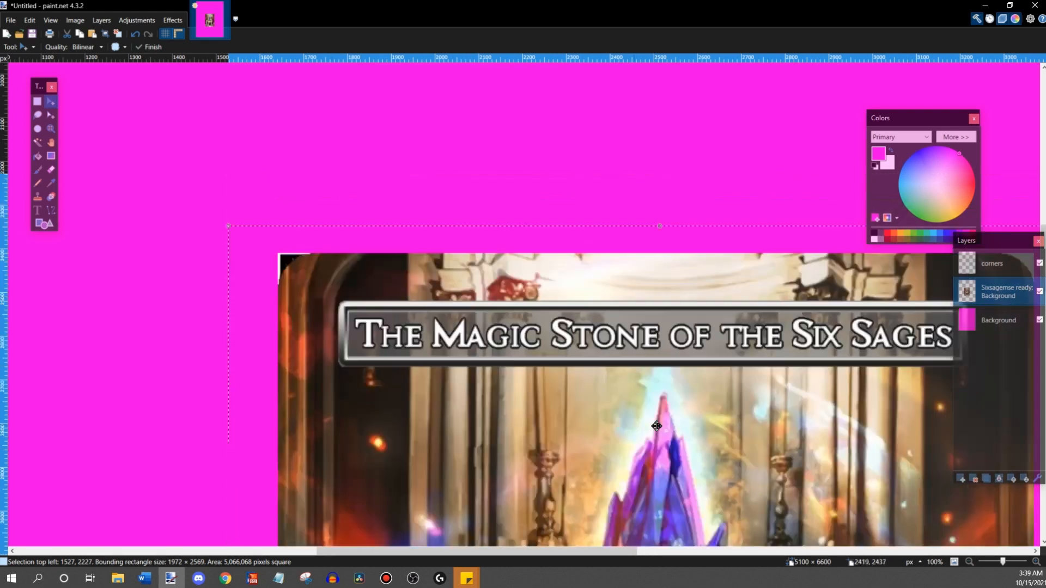
- Examine how the edges and corners of the Six Sages card image line up with the corner marks
scroll(681, 430, down, 4)
scroll(708, 447, down, 15)
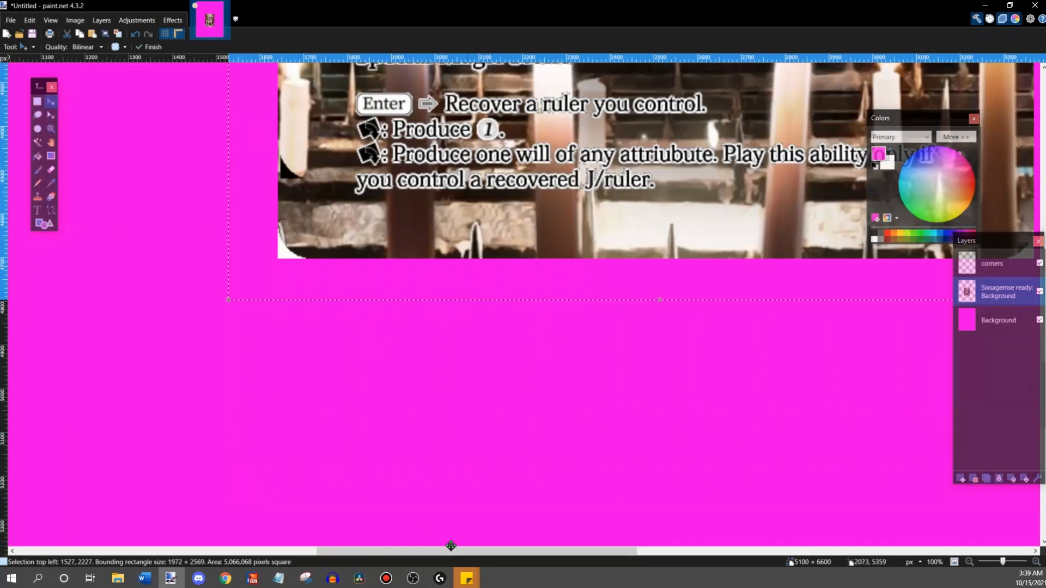
drag(389, 551, 479, 552)
scroll(706, 343, up, 17)
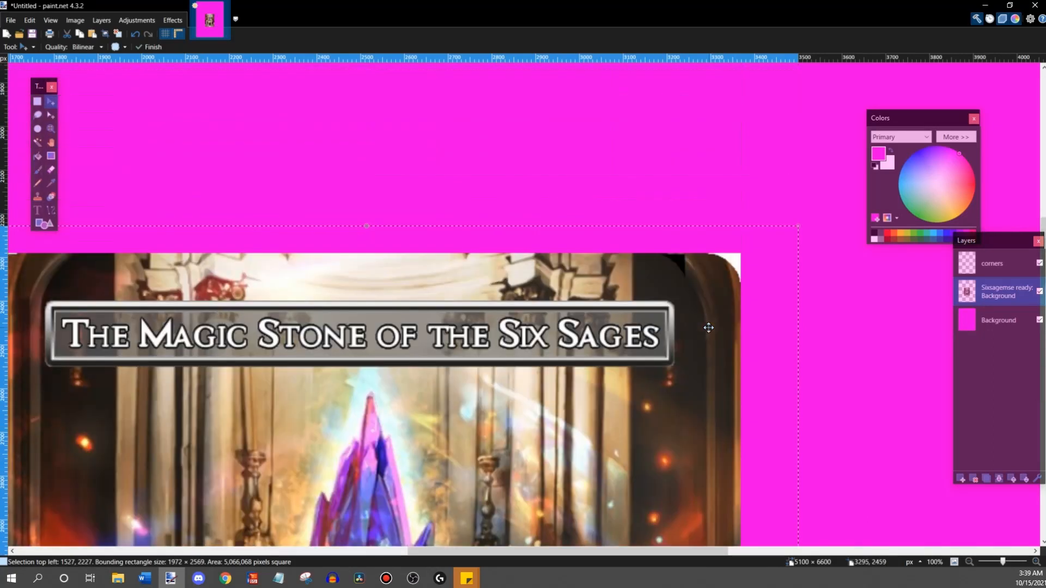
scroll(708, 328, down, 3)
drag(717, 553, 647, 553)
scroll(670, 510, up, 4)
scroll(673, 505, down, 1)
scroll(711, 427, up, 3)
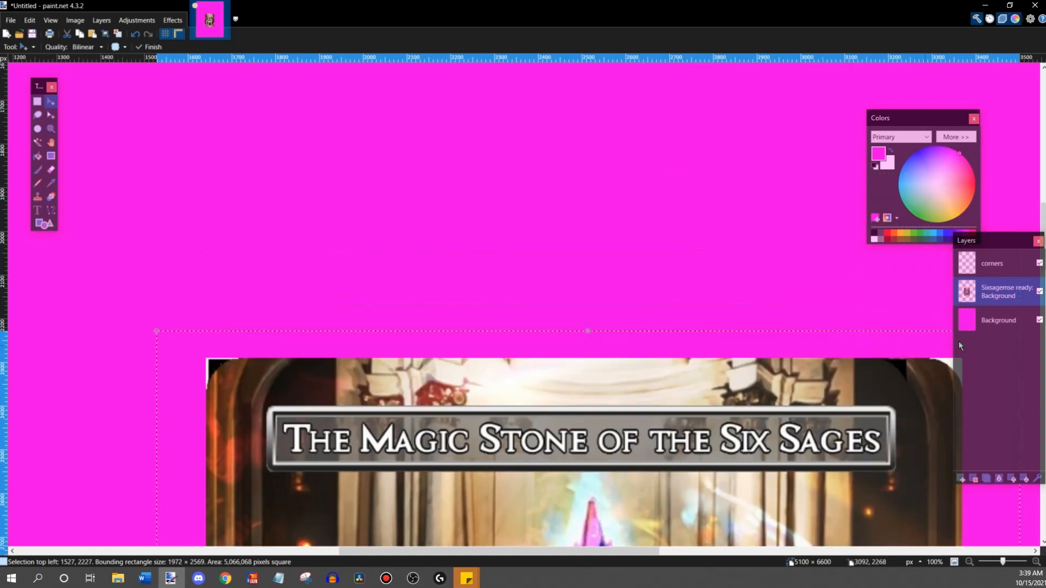
- Shrink the Six Sages card image from its lower-right corner to about 1839 × 2395 pixels
scroll(577, 545, right, 5)
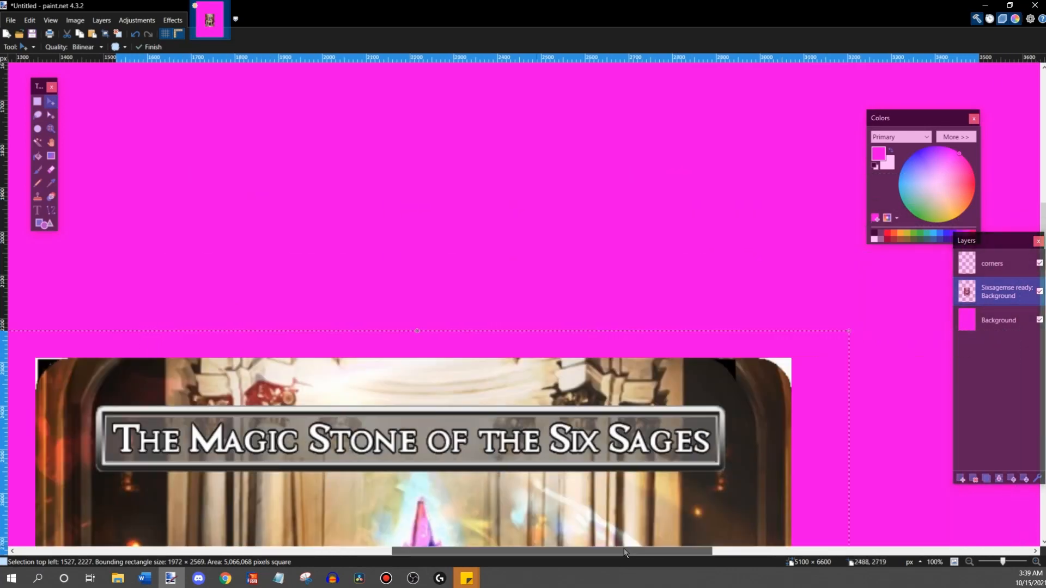
scroll(677, 434, down, 10)
scroll(674, 312, down, 5)
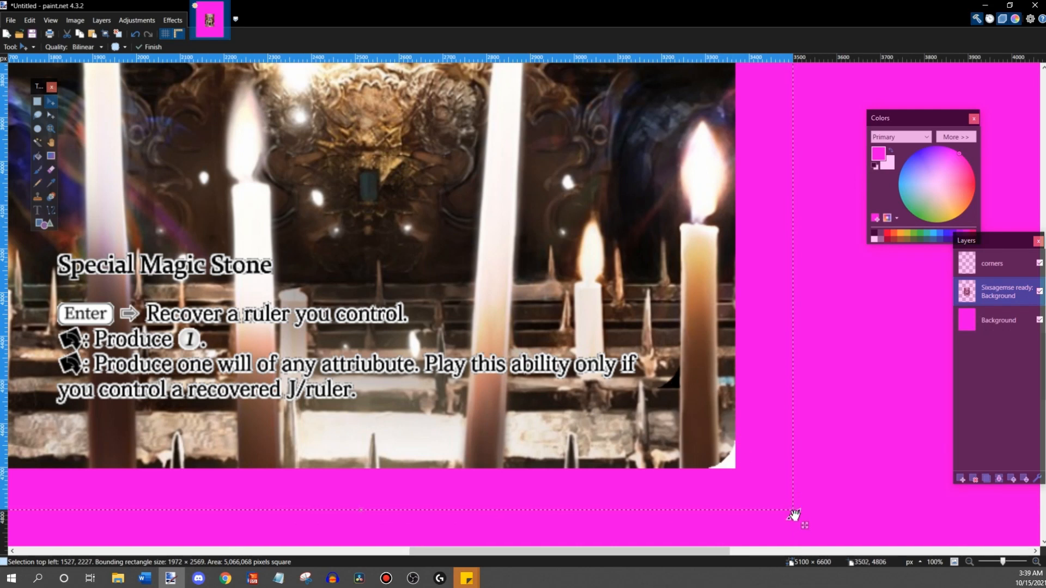
drag(794, 513, 736, 467)
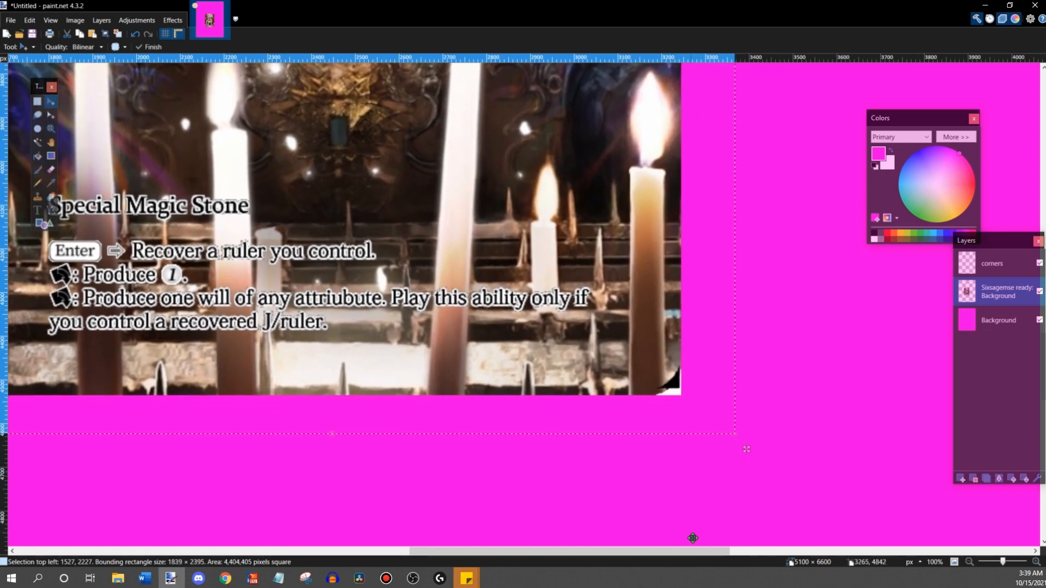
drag(695, 554, 640, 554)
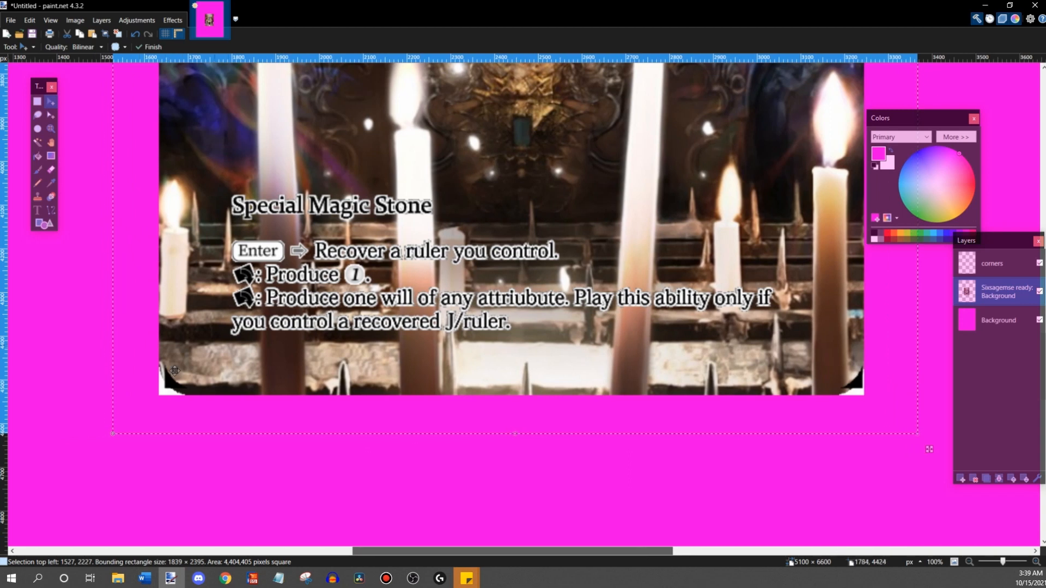
- Trim the card image's size from its upper-left and lower-left corners to about 1830 × 2385 pixels
scroll(158, 376, up, 15)
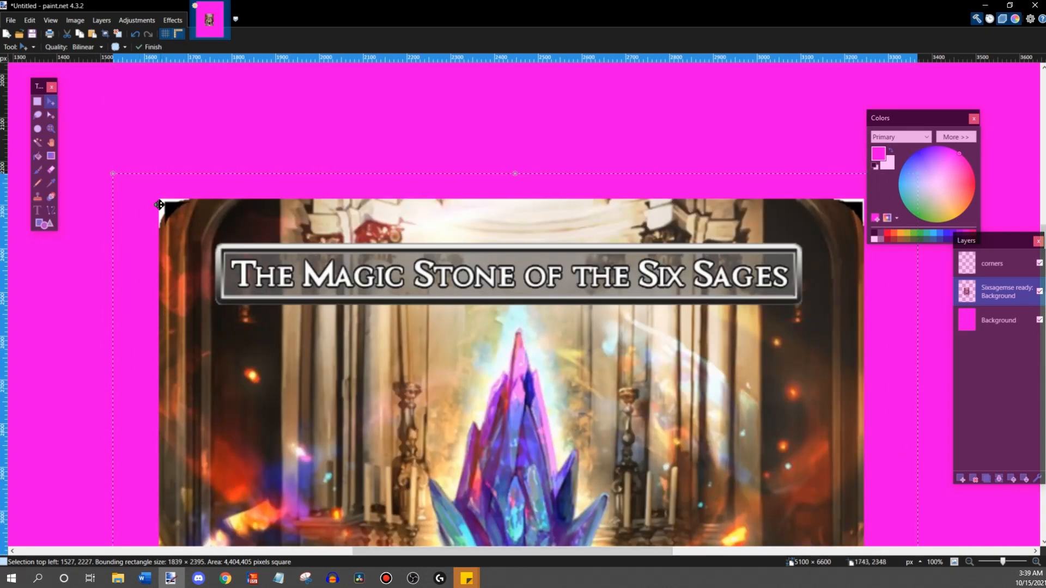
drag(116, 173, 116, 176)
scroll(199, 216, down, 10)
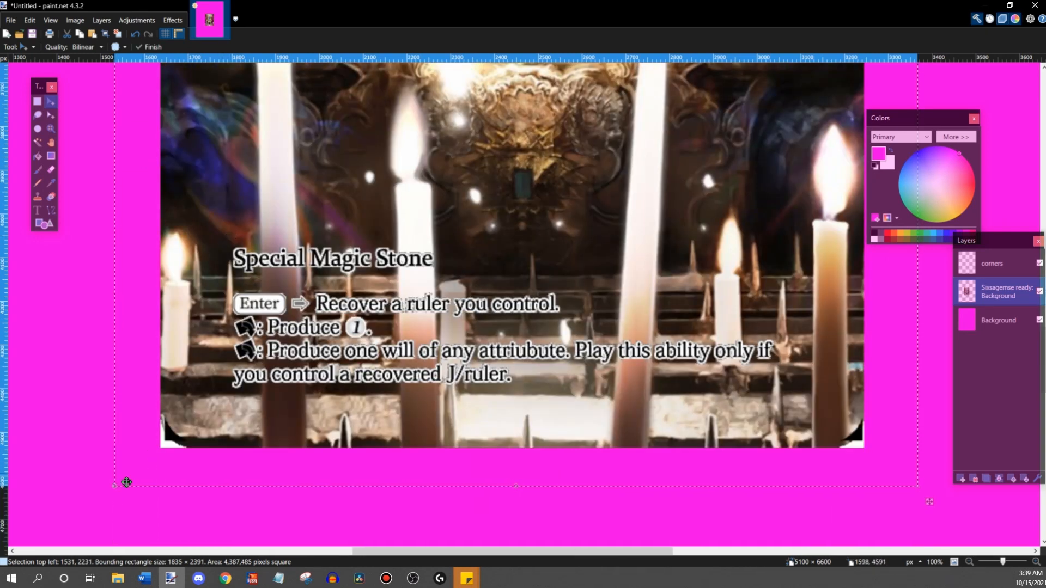
drag(118, 487, 118, 484)
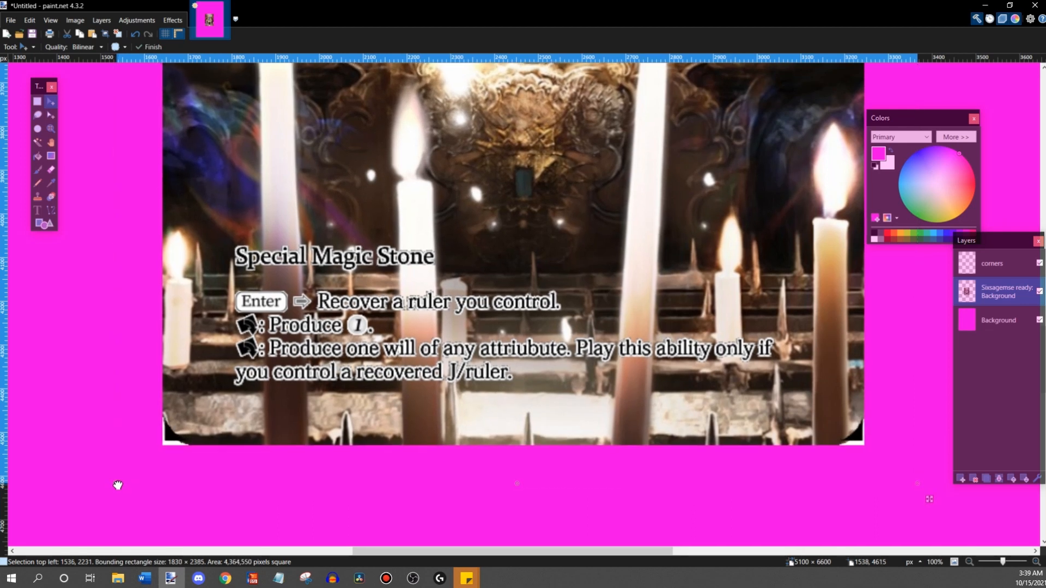
- Fine-tune the card image from its two lower corners to about 1826 × 2378 pixels
scroll(646, 483, up, 10)
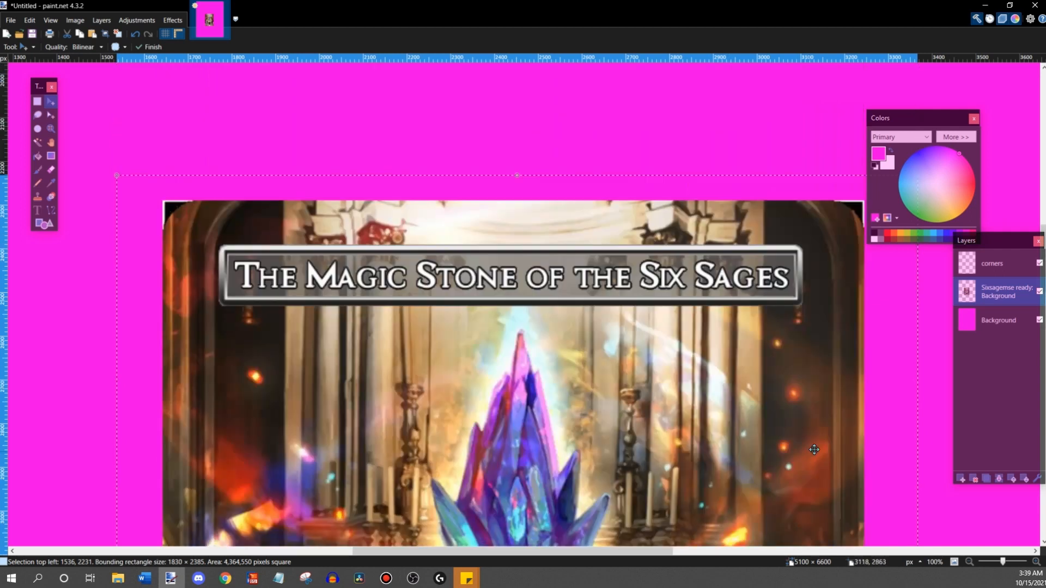
scroll(871, 463, down, 10)
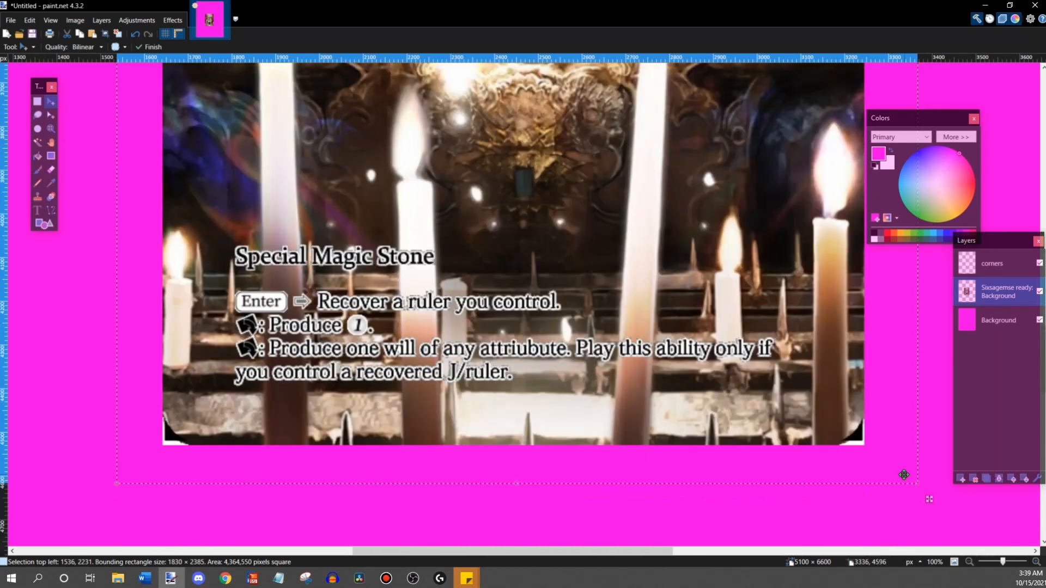
drag(917, 486, 918, 488)
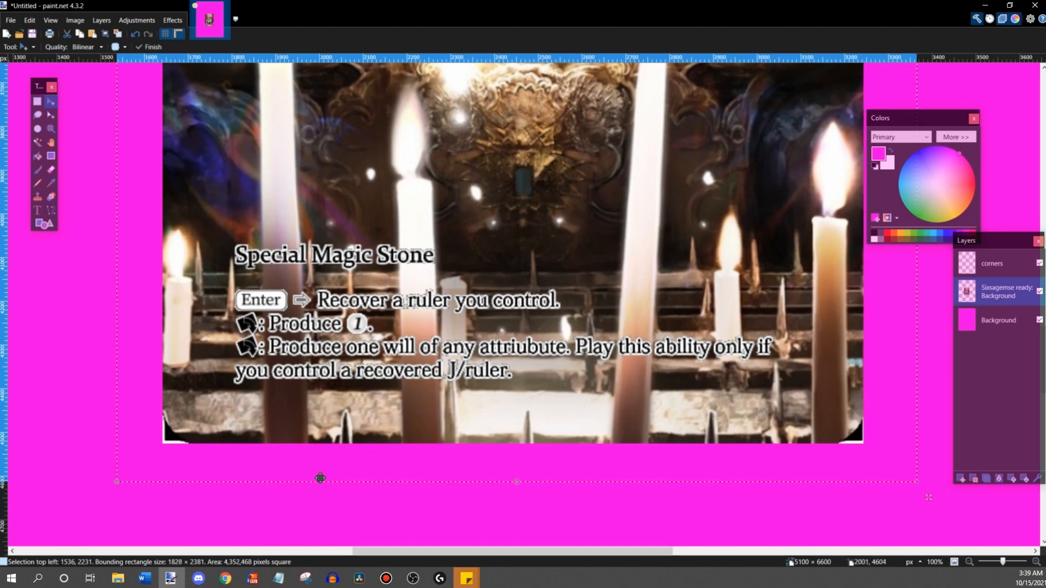
scroll(317, 452, up, 7)
scroll(317, 453, up, 5)
scroll(693, 315, down, 15)
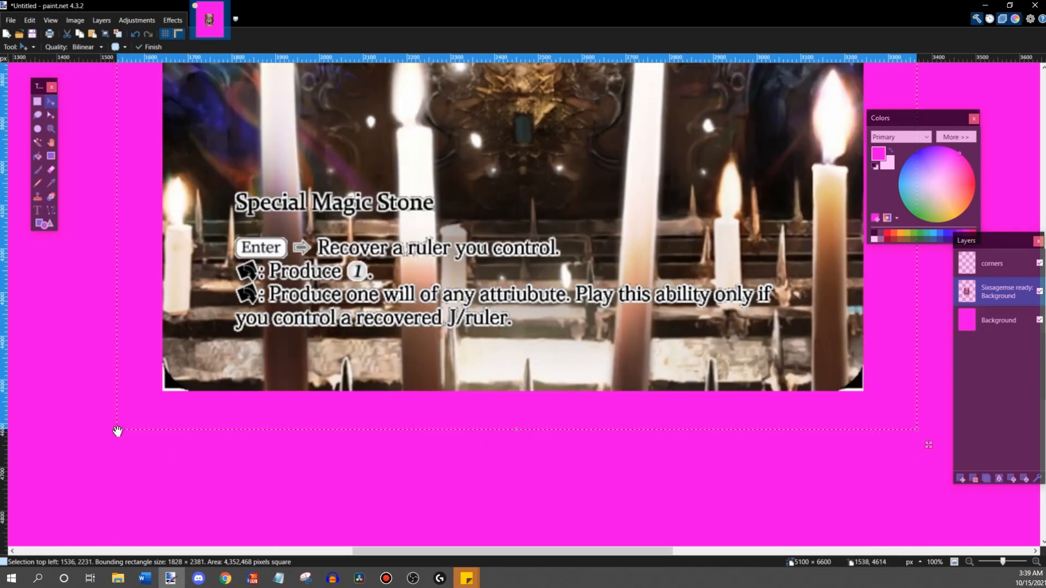
drag(117, 431, 117, 431)
scroll(820, 401, up, 15)
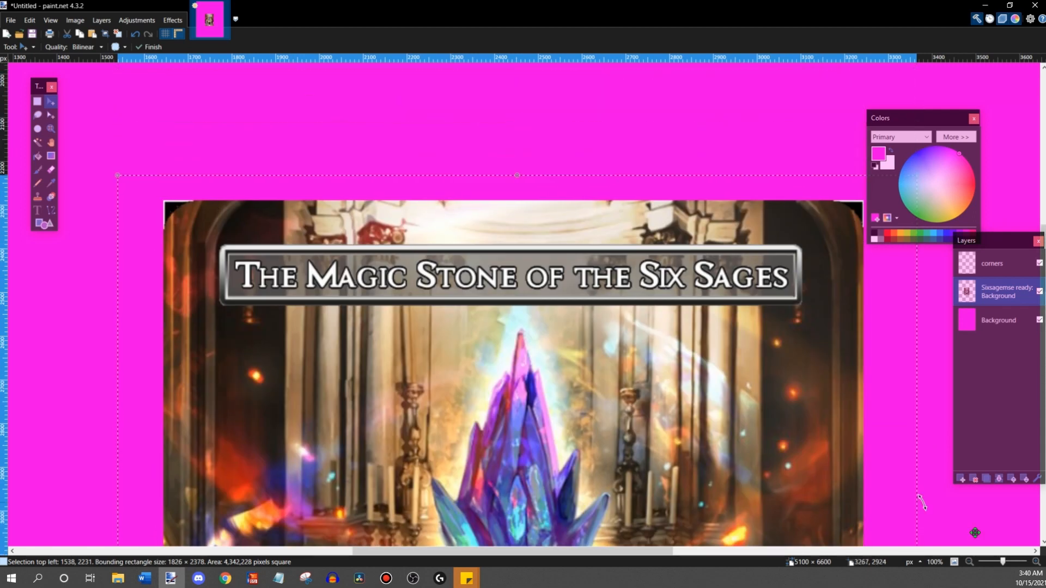
- Check the resized Six Sages card image against all four corner marks and within the whole page
click(970, 562)
scroll(659, 346, down, 10)
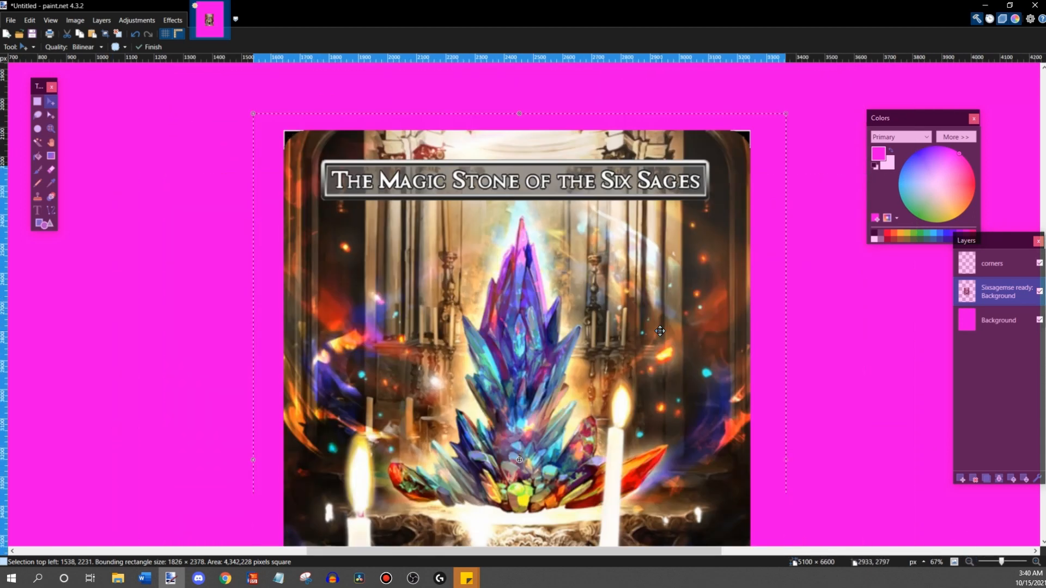
scroll(659, 346, down, 4)
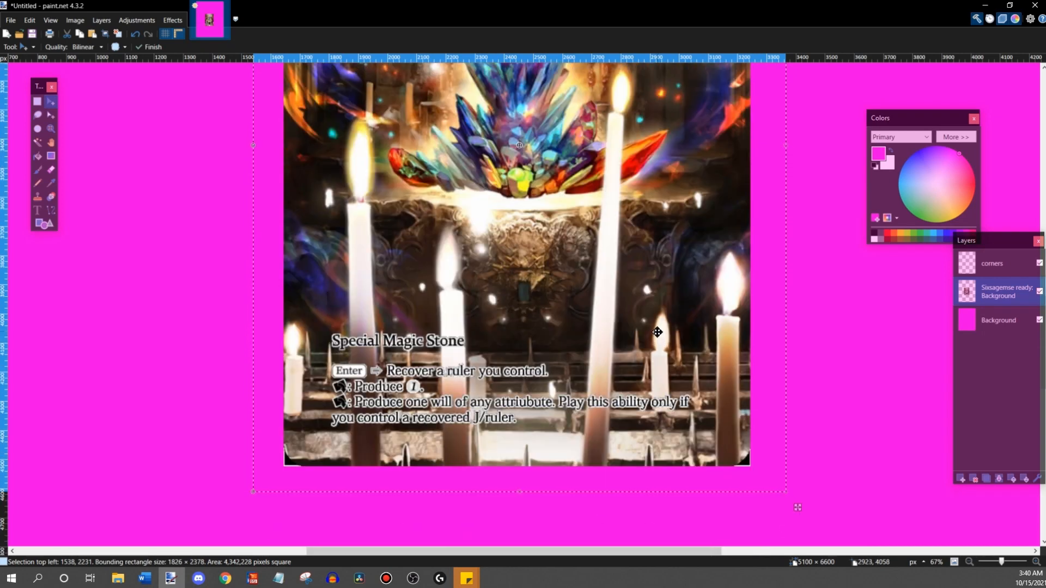
scroll(657, 332, up, 4)
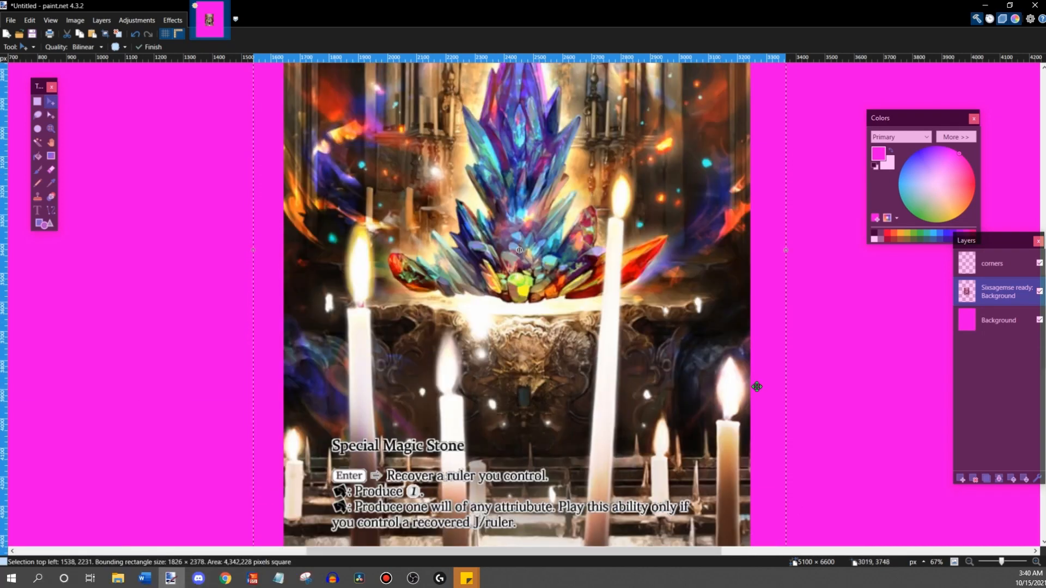
scroll(727, 374, up, 4)
scroll(799, 391, up, 5)
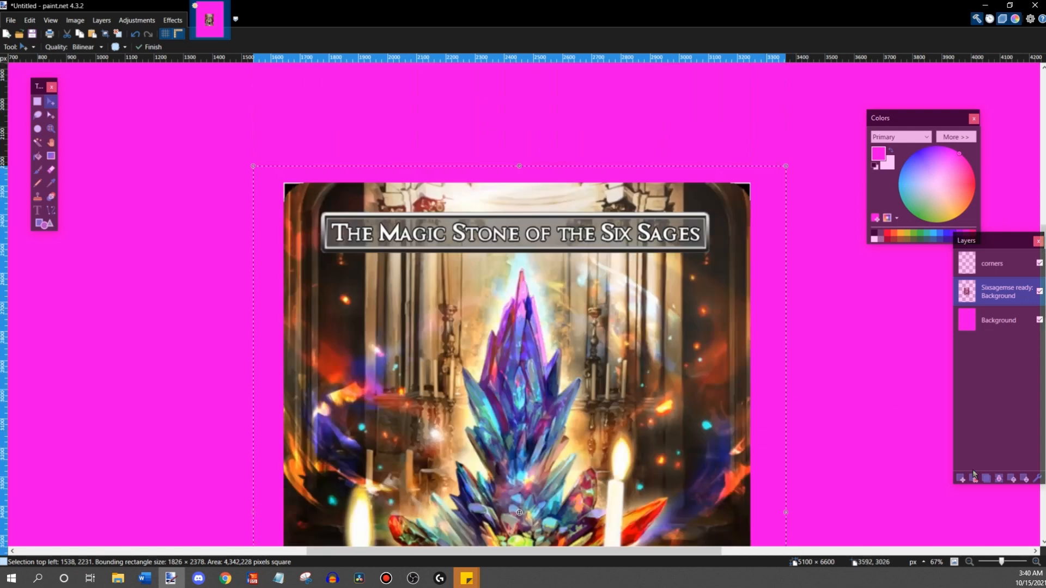
scroll(889, 416, down, 4)
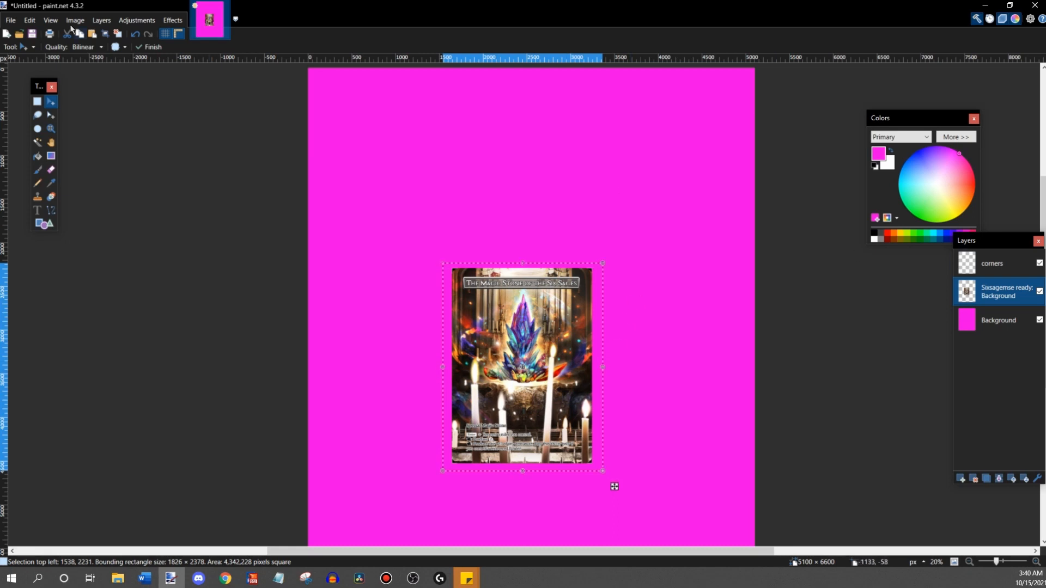
- Import the image "vergil new ready" as a new layer and move it over the card to about 1665, 2270
click(100, 22)
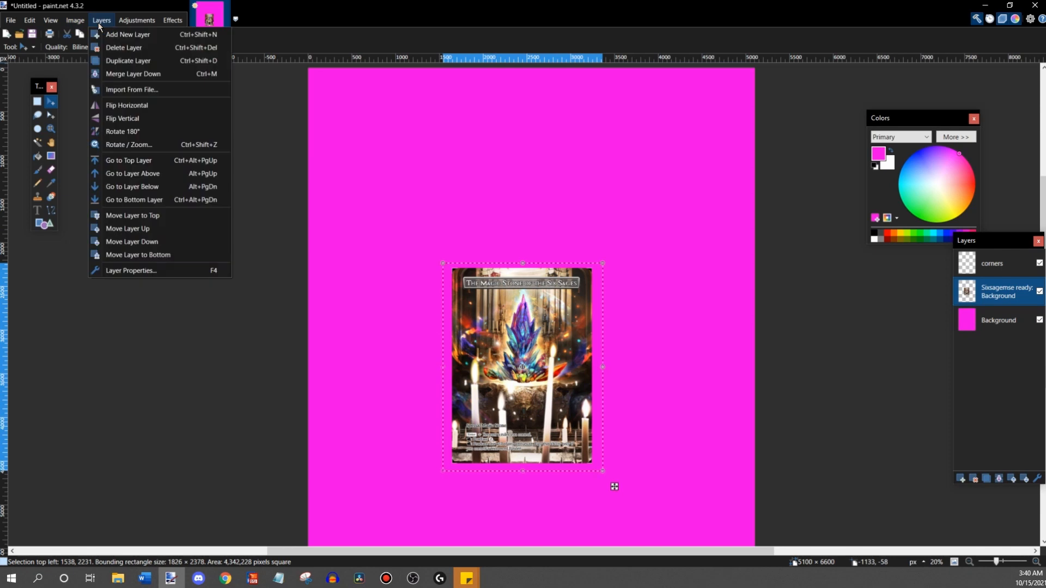
click(134, 90)
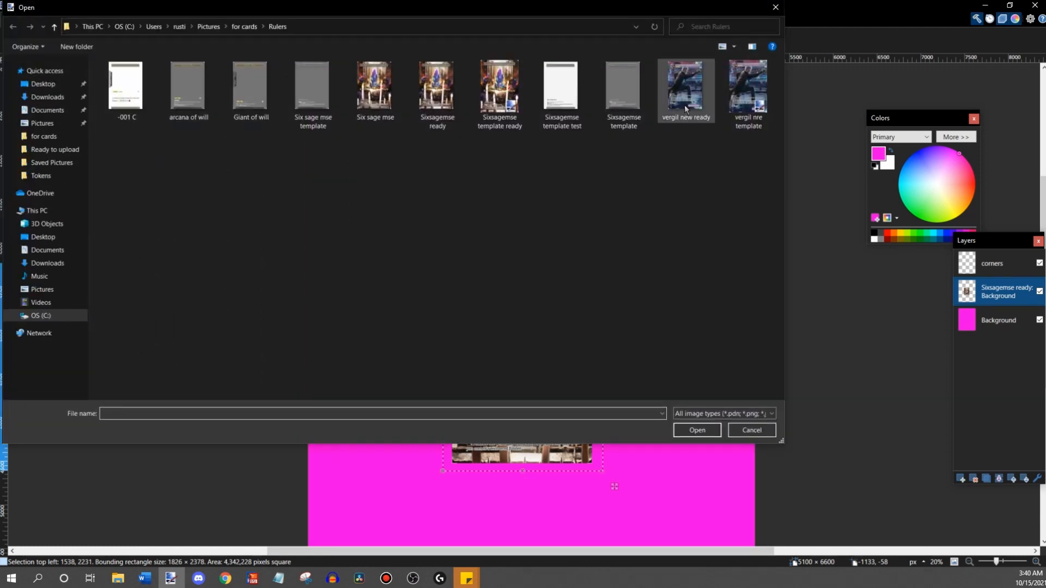
double_click(684, 105)
drag(385, 174, 530, 374)
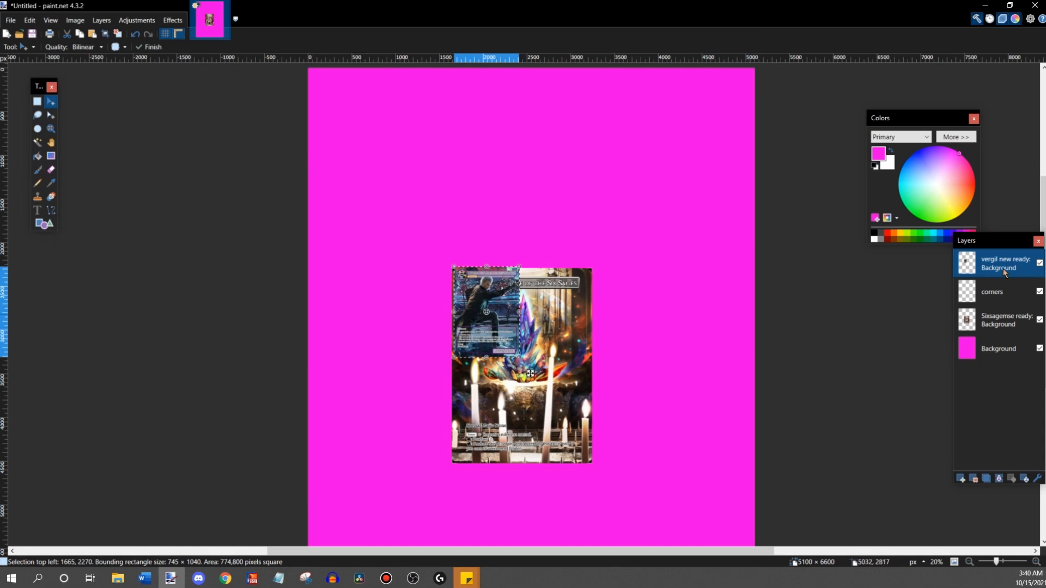
- Place the "vergil new ready" layer beneath the corners layer and move its image to about 1643, 2288
drag(1004, 272, 1004, 294)
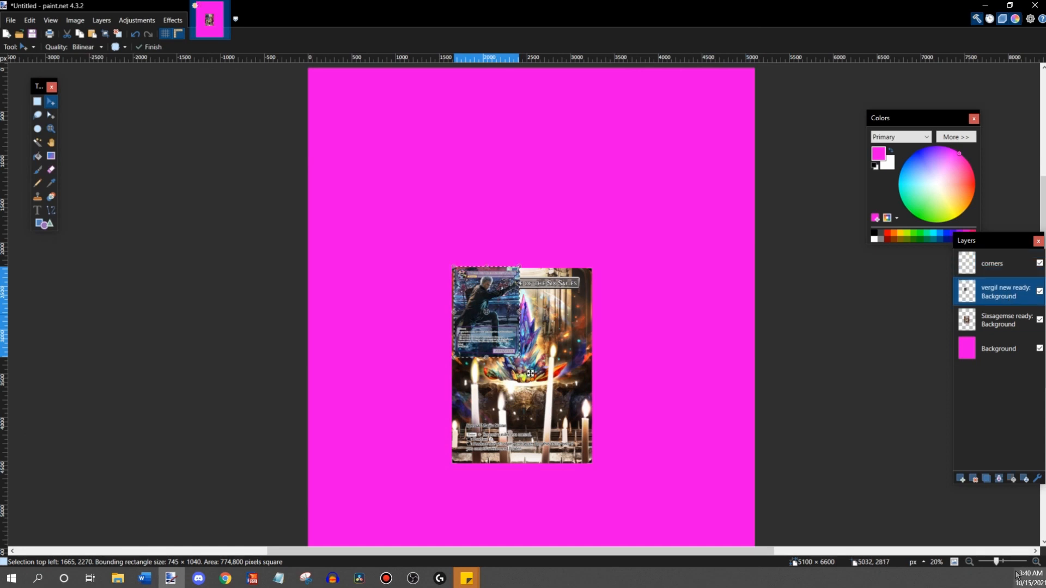
scroll(524, 304, up, 4)
drag(452, 286, 445, 293)
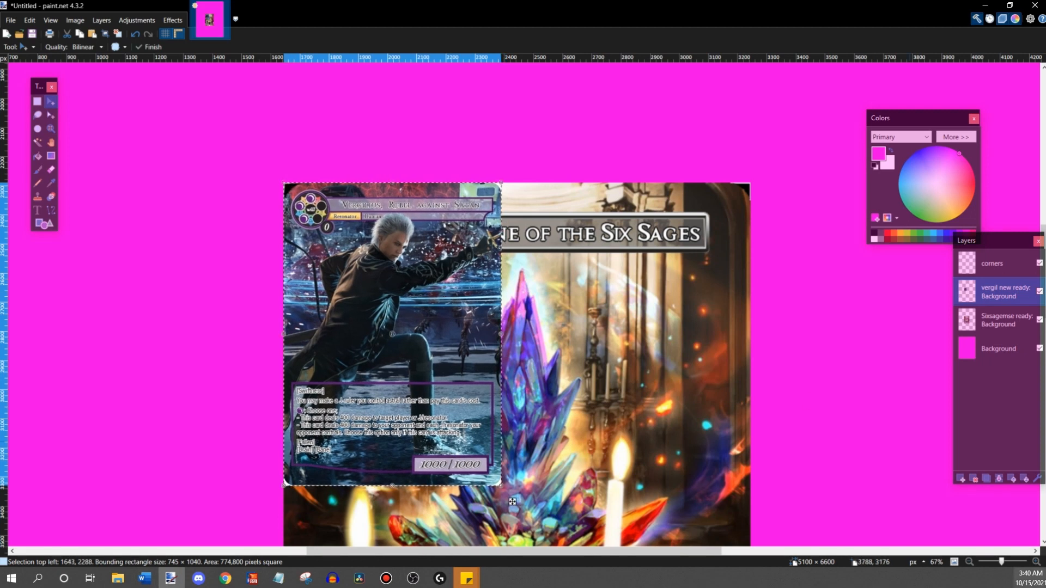
- Nudge the Vergil image pixel by pixel against the upper-left corner mark to position 1644, 2290
double_click(1035, 563)
drag(618, 553, 504, 544)
scroll(504, 544, up, 4)
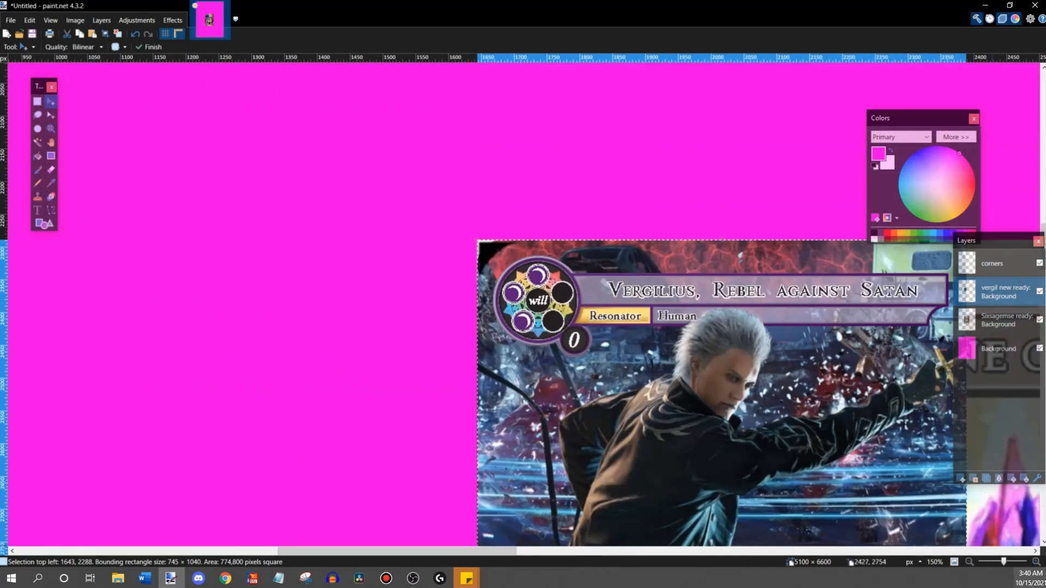
scroll(550, 292, up, 3)
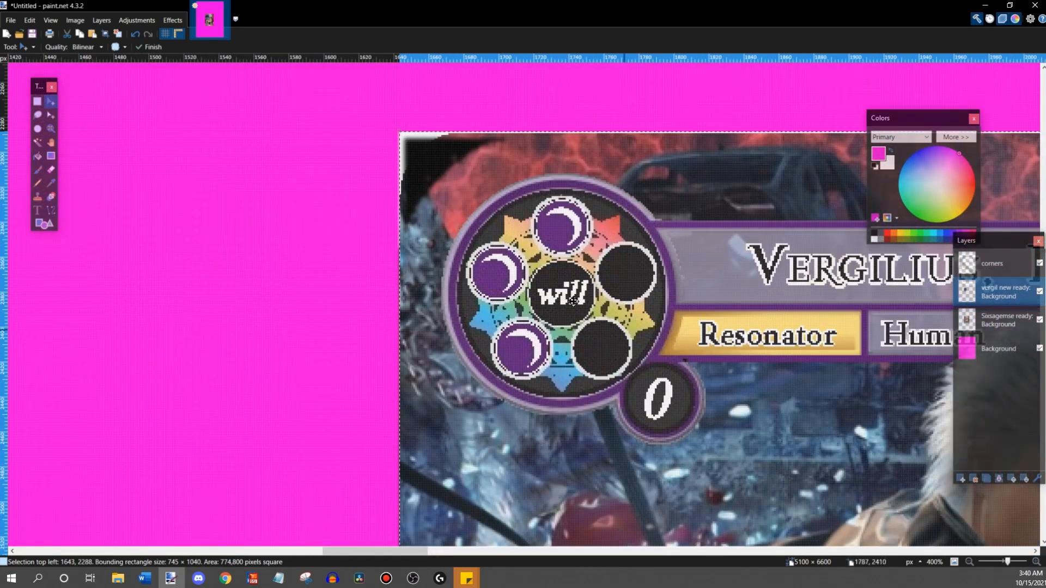
drag(550, 292, 551, 293)
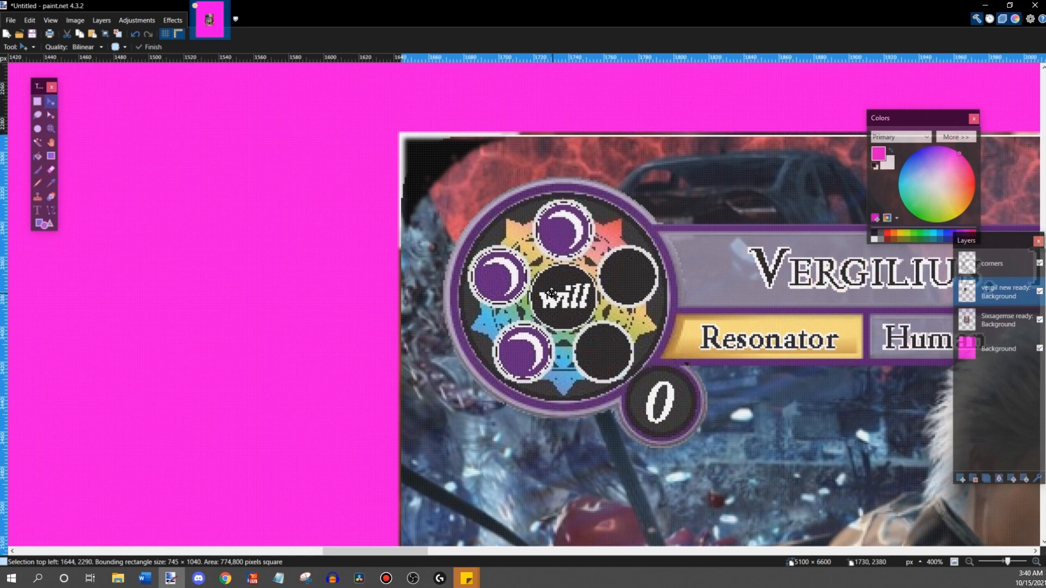
key(Up)
key(Up)
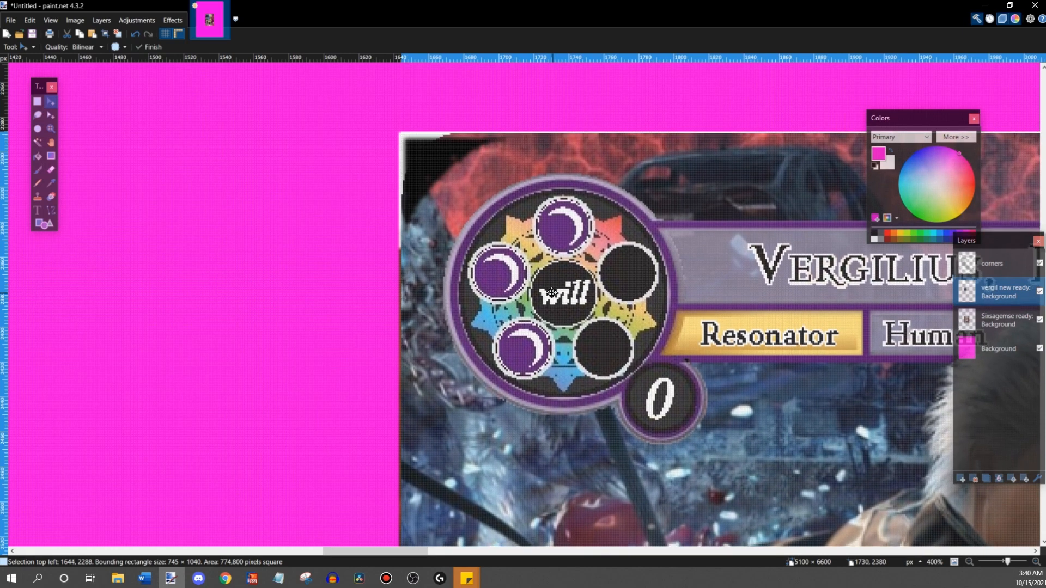
key(Left)
key(Down)
key(Down)
key(Down)
key(Up)
key(Up)
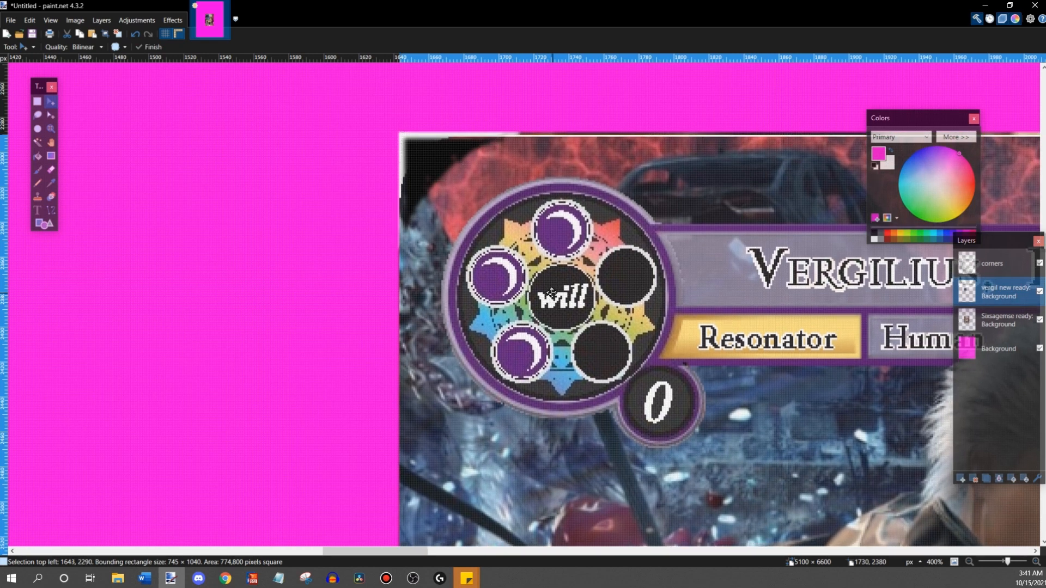
key(Up)
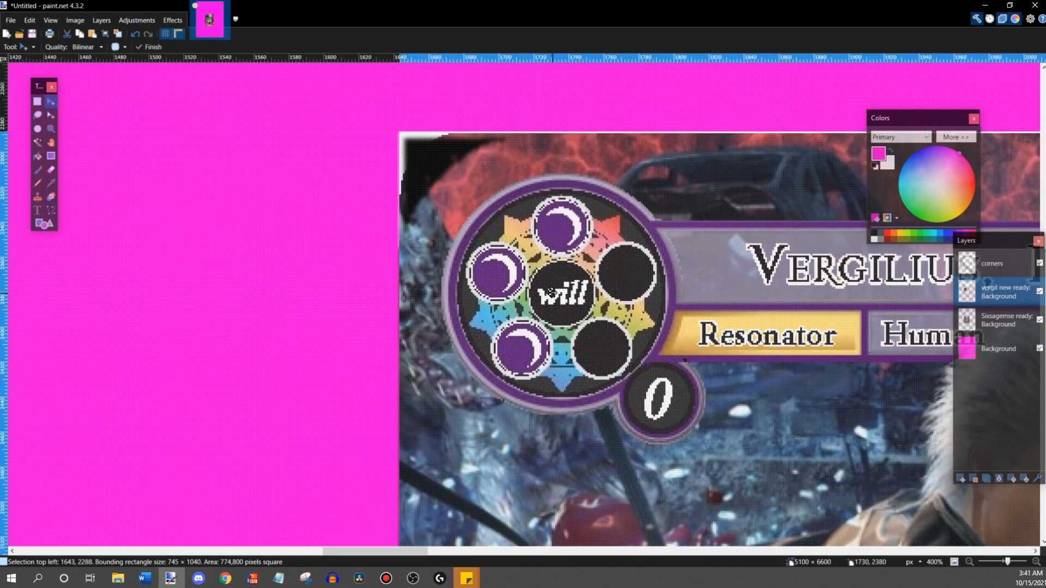
key(Down)
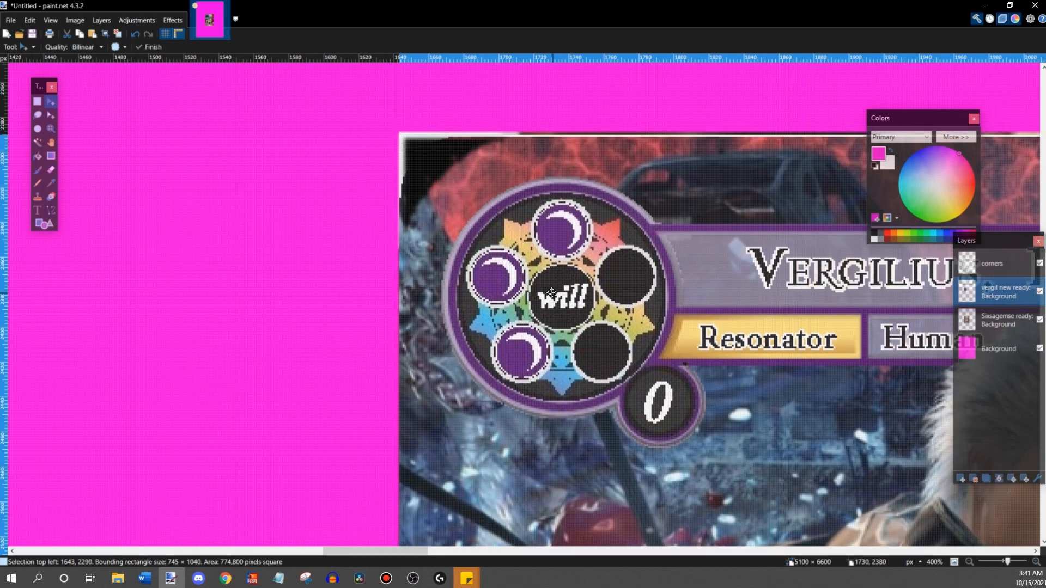
key(Left)
key(Right)
key(Right)
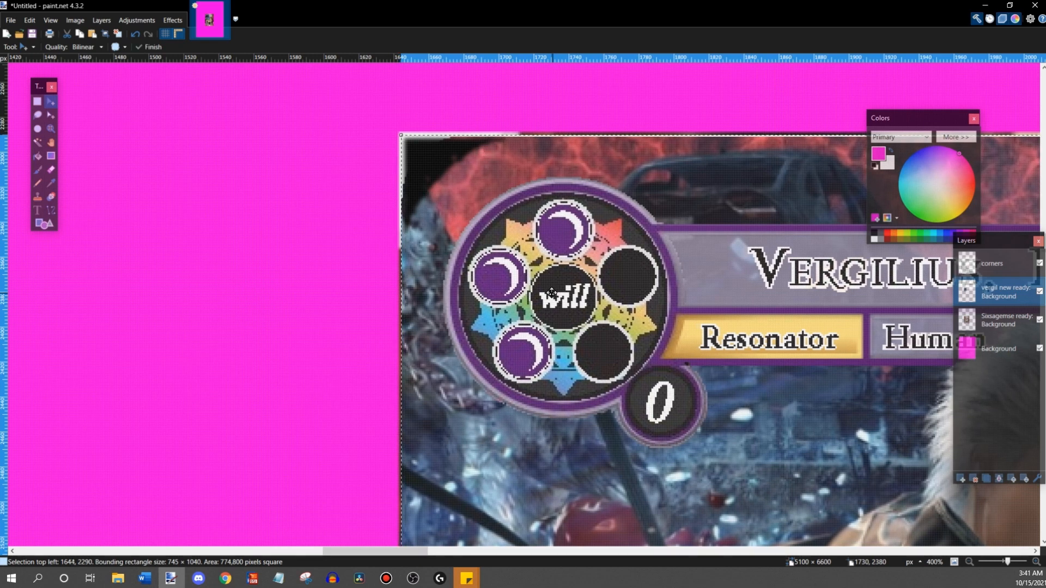
- Nudge the Vergil image pixel by pixel against the upper-left corner mark to position 1642, 2288
key(Left)
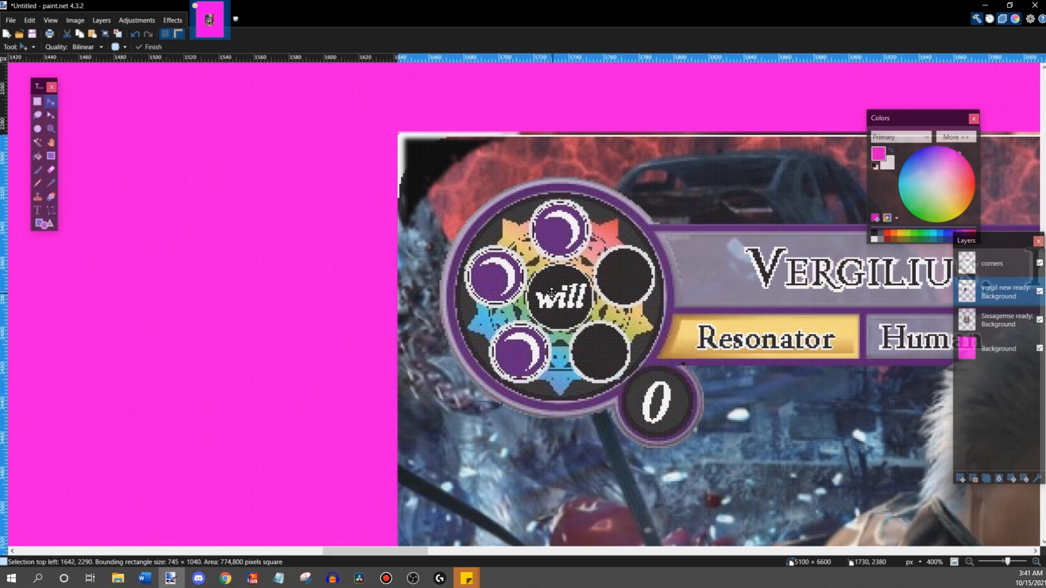
key(Up)
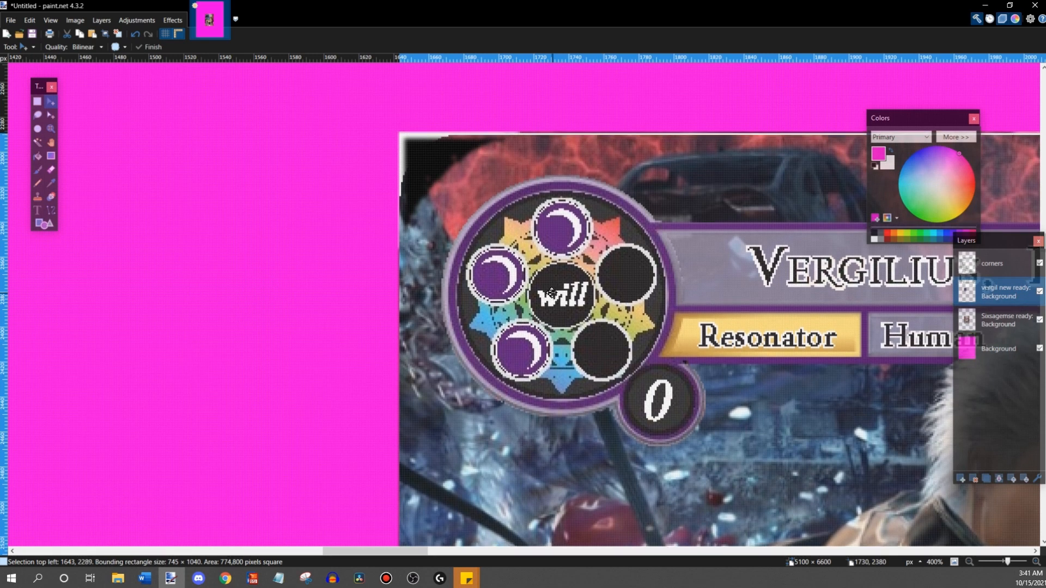
key(Up)
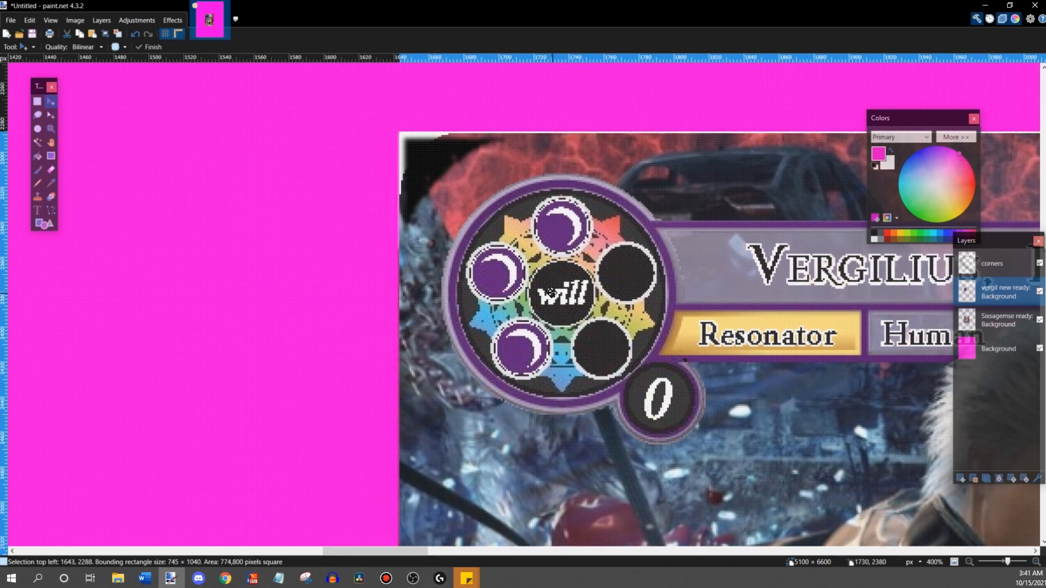
key(Left)
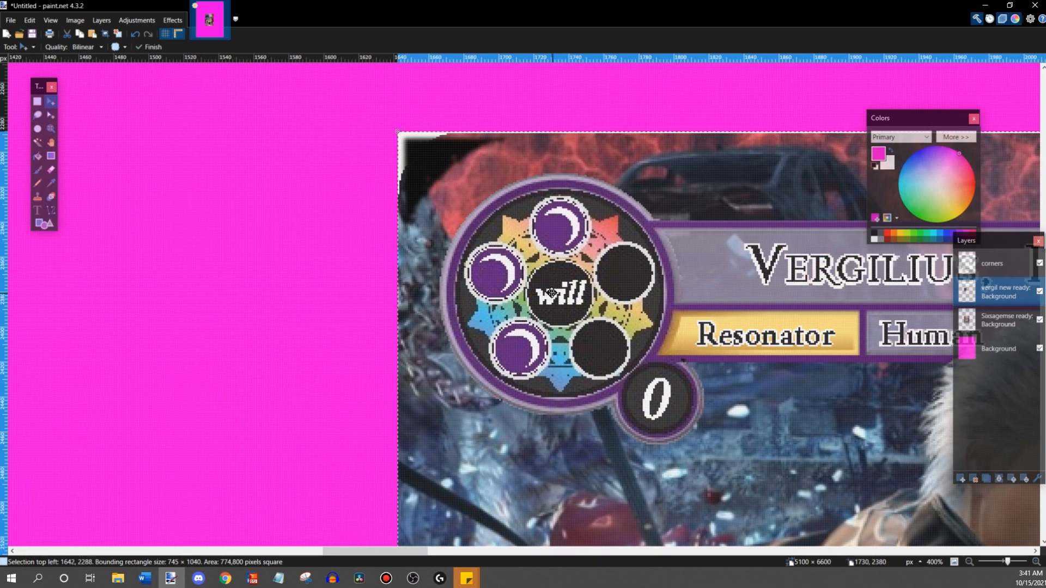
- Try to enlarge the Vergil image proportionally from its lower-right corner in stages to about 1043 × 1456 pixels
scroll(551, 293, down, 20)
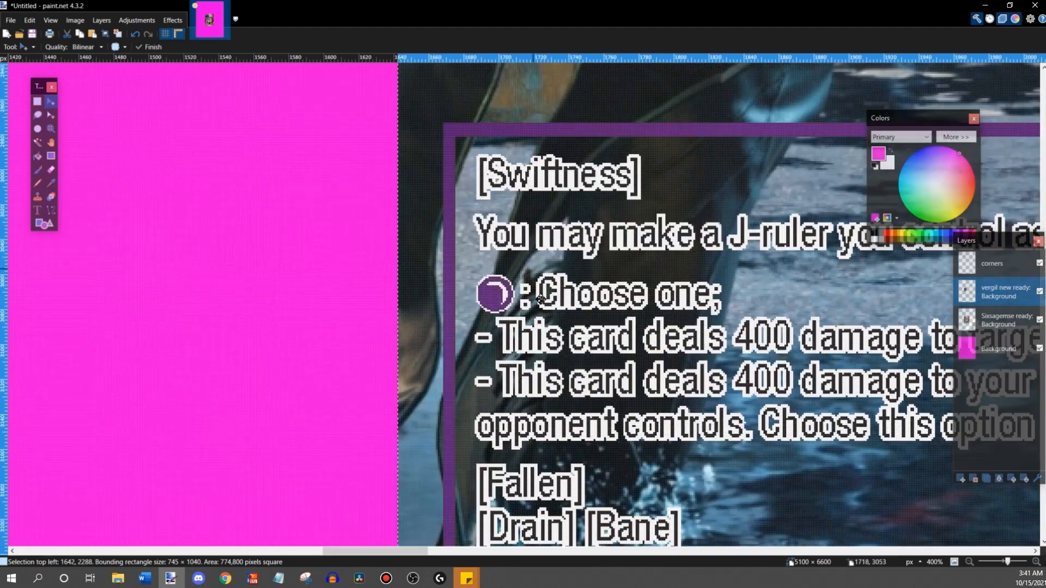
scroll(540, 299, down, 10)
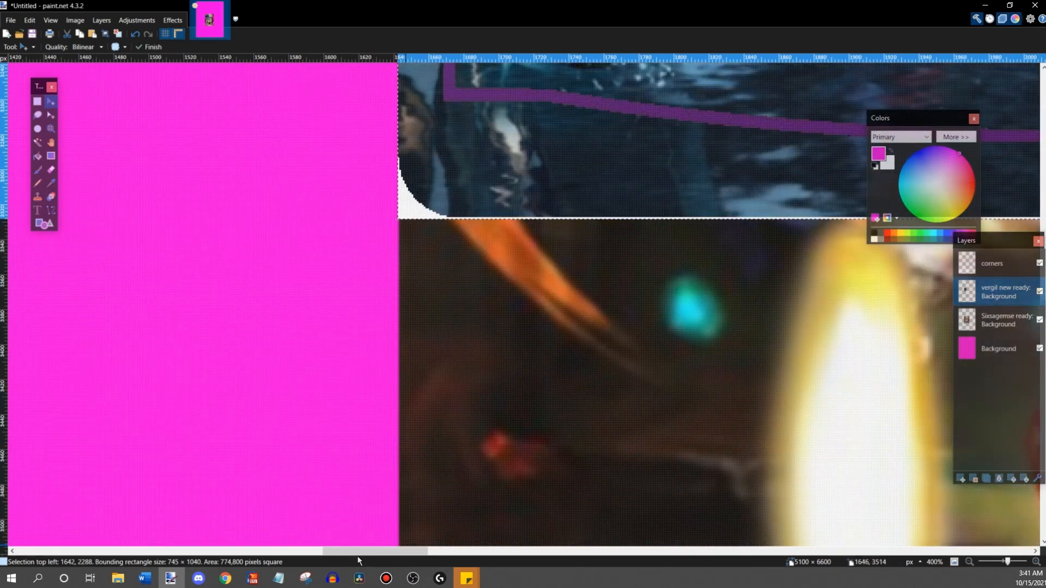
drag(360, 552, 509, 567)
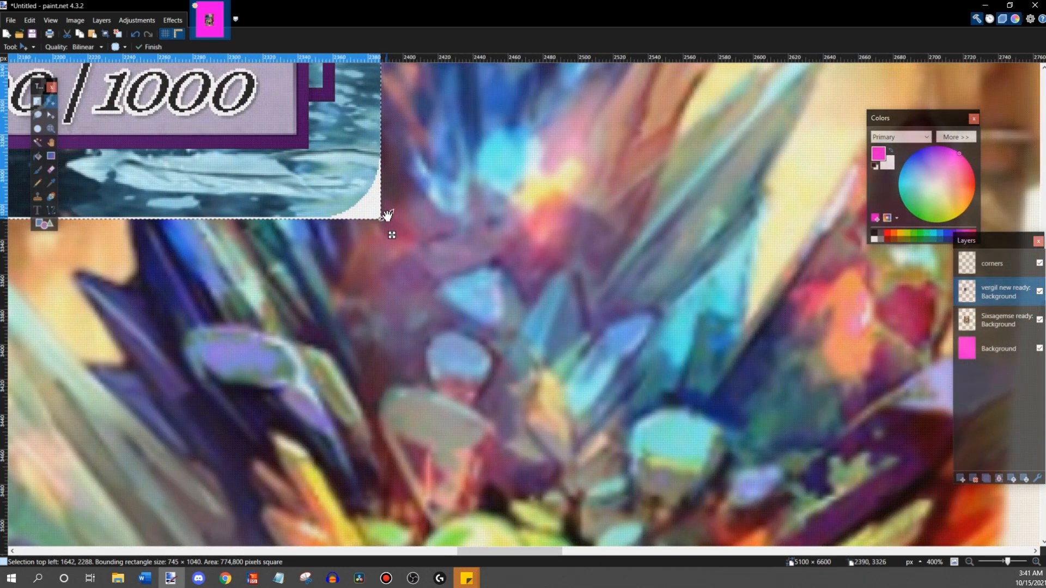
drag(389, 233, 619, 479)
scroll(622, 478, down, 5)
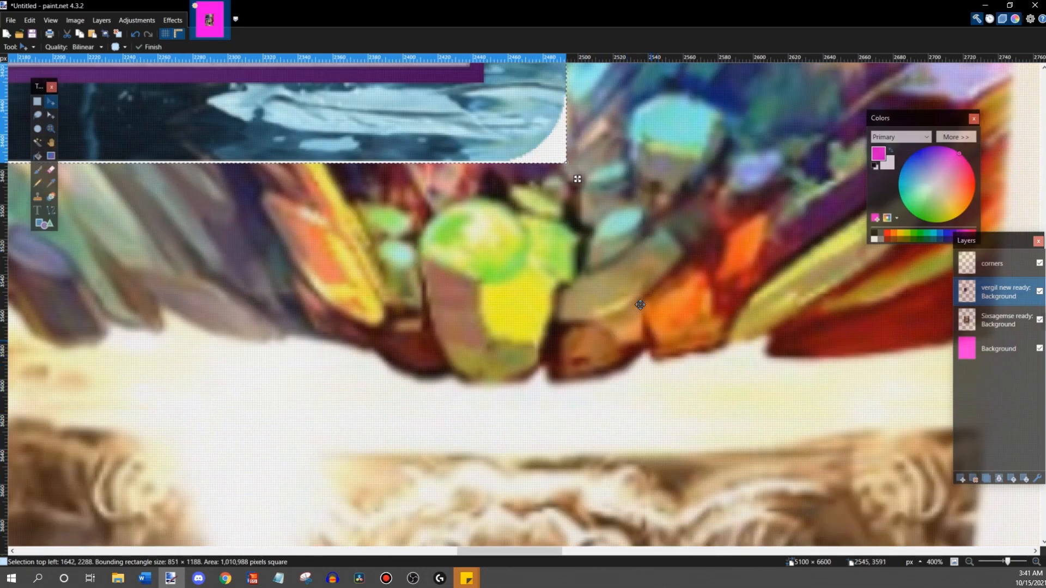
drag(567, 162, 817, 452)
scroll(817, 452, down, 3)
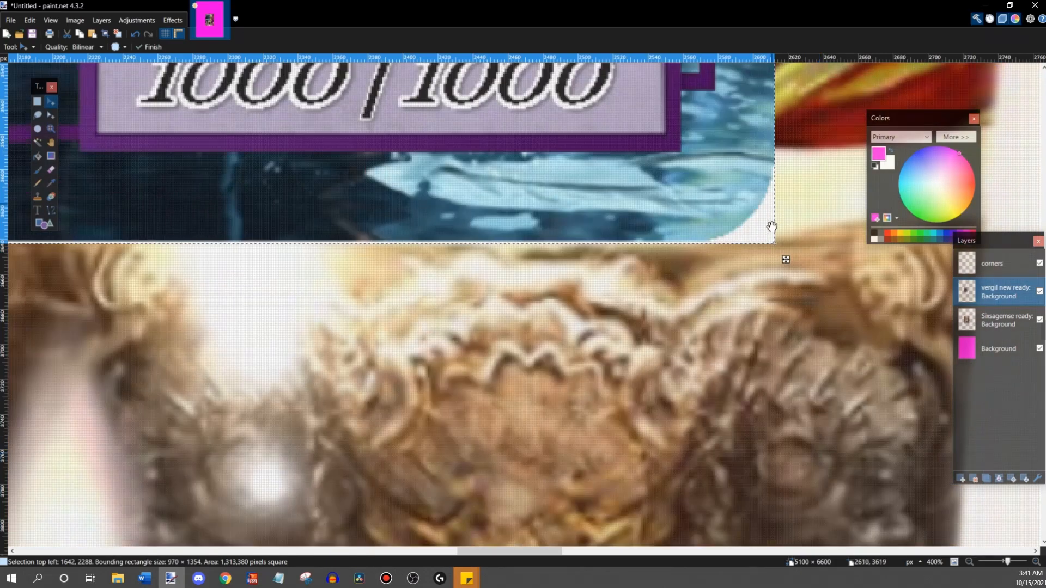
drag(773, 243, 909, 423)
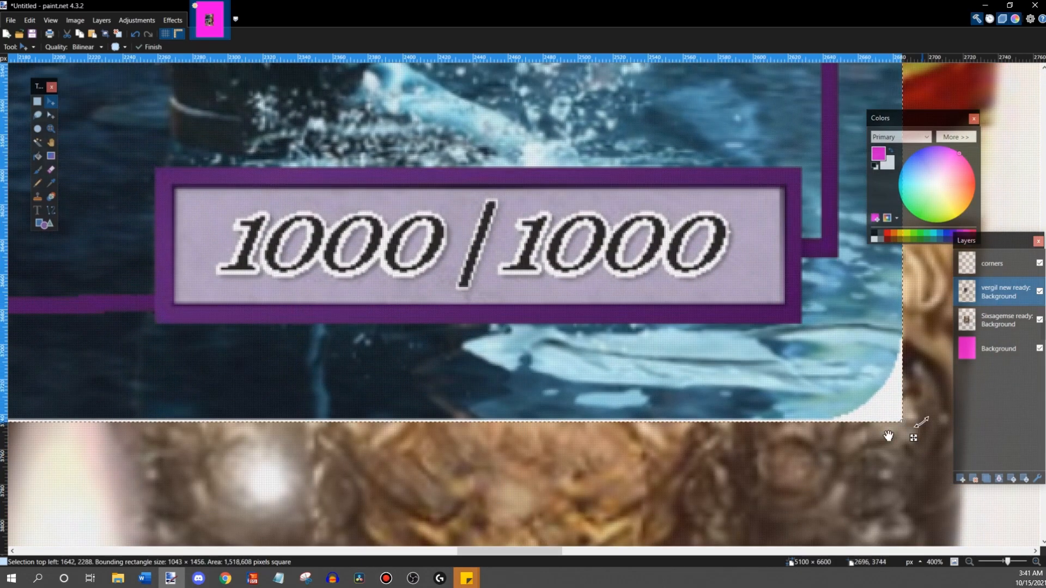
- Try to enlarge the Vergil image further from its lower-right corner to about 1601 × 2234 pixels
scroll(634, 508, down, 3)
drag(517, 551, 595, 551)
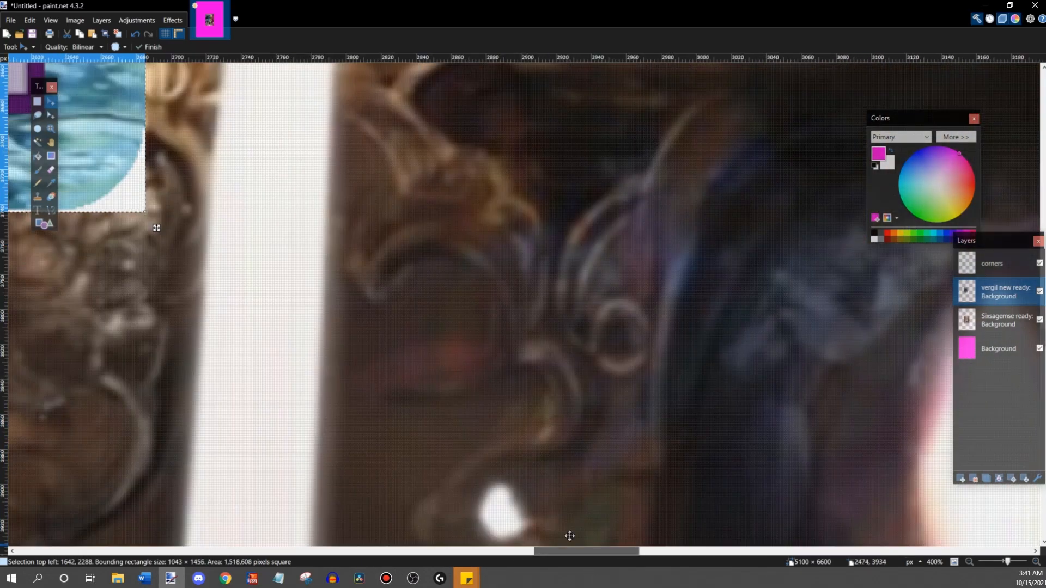
drag(132, 208, 361, 476)
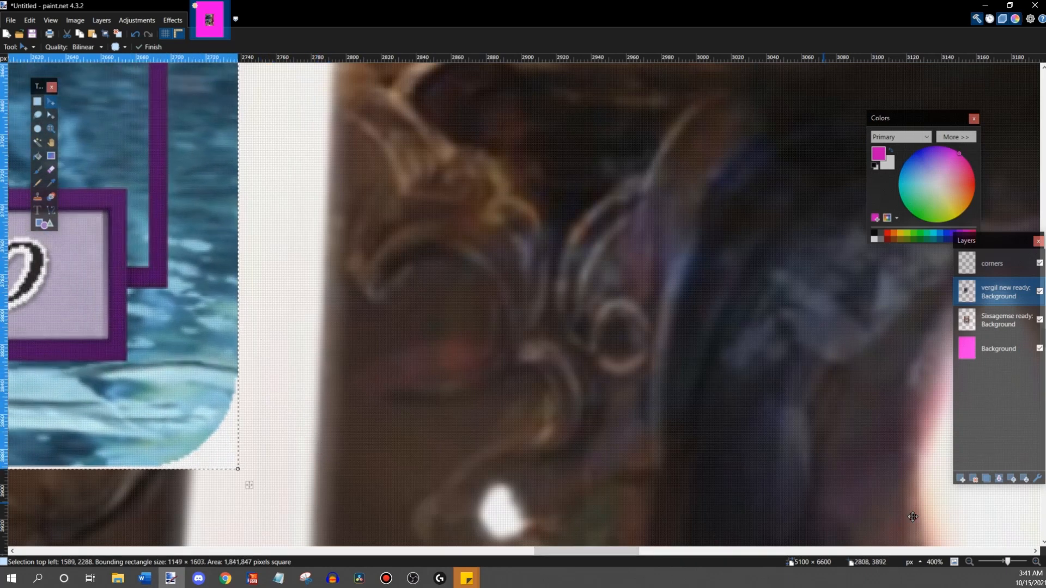
click(973, 562)
click(972, 562)
click(972, 562)
click(973, 562)
scroll(796, 394, down, 3)
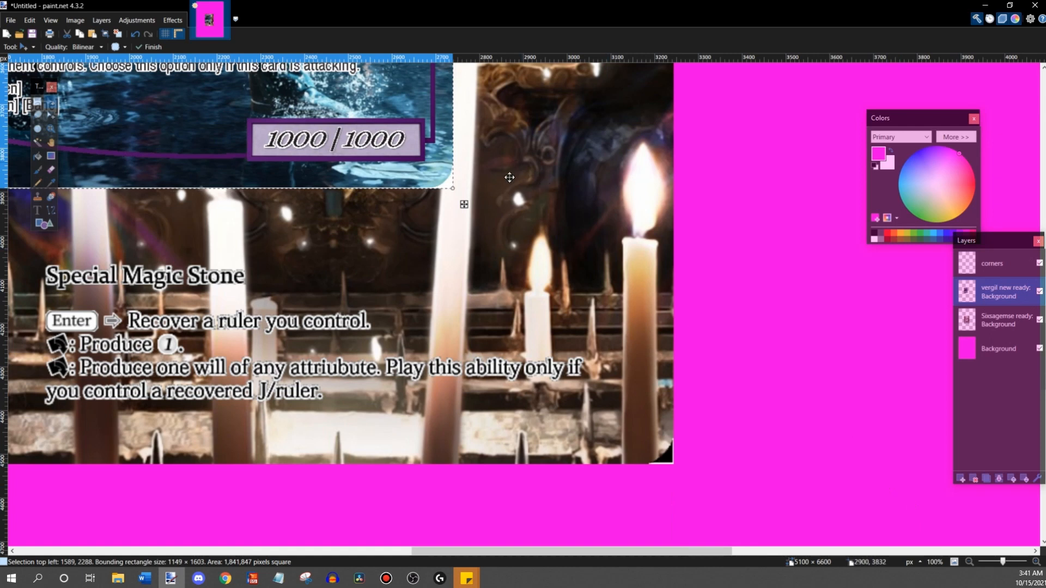
drag(455, 191, 650, 480)
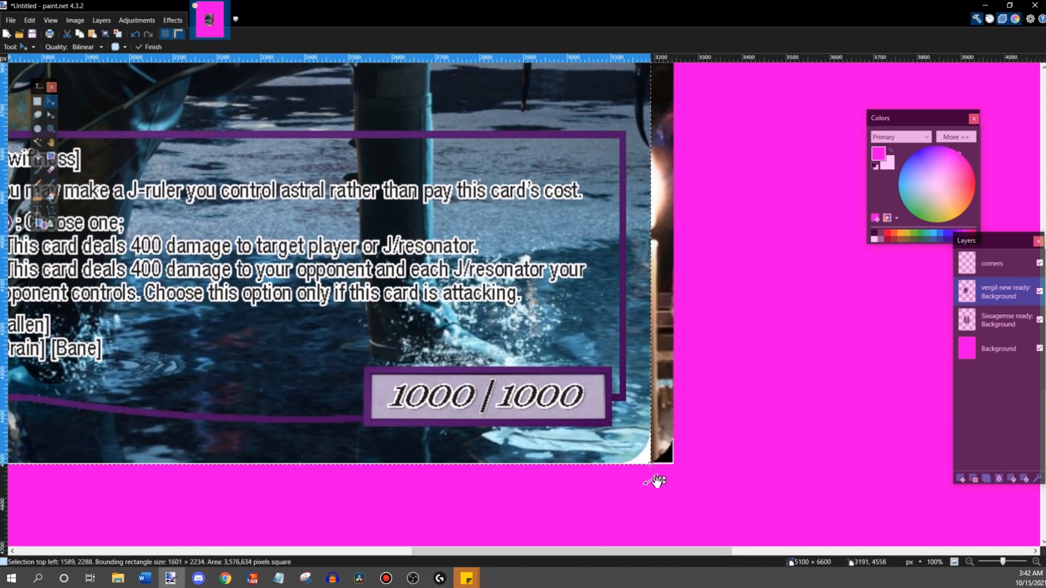
- Compare all edges of the enlarged Vergil image with the corner marks and the Six Sages card beneath
drag(696, 555, 621, 554)
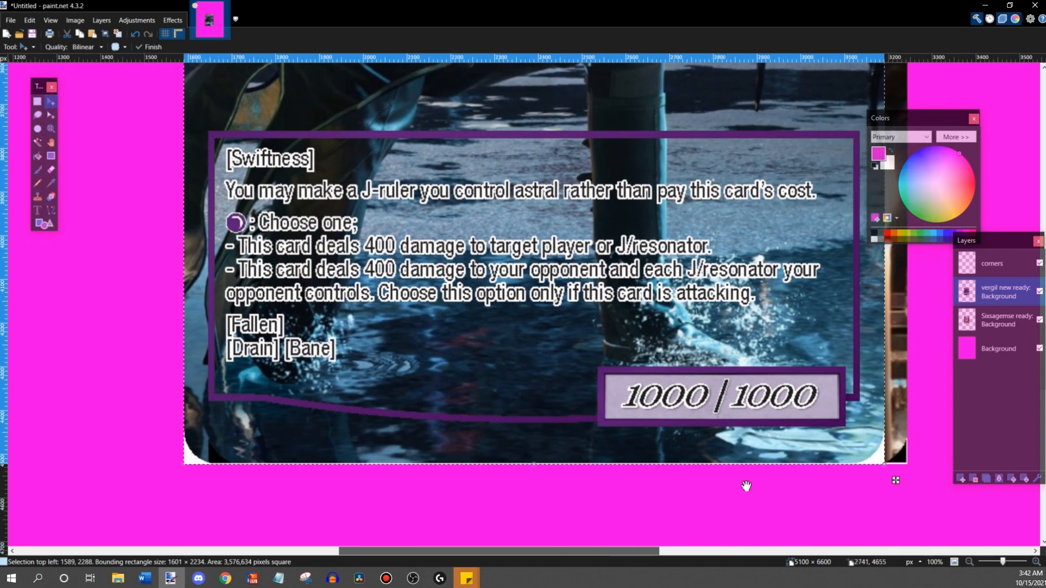
scroll(757, 455, up, 14)
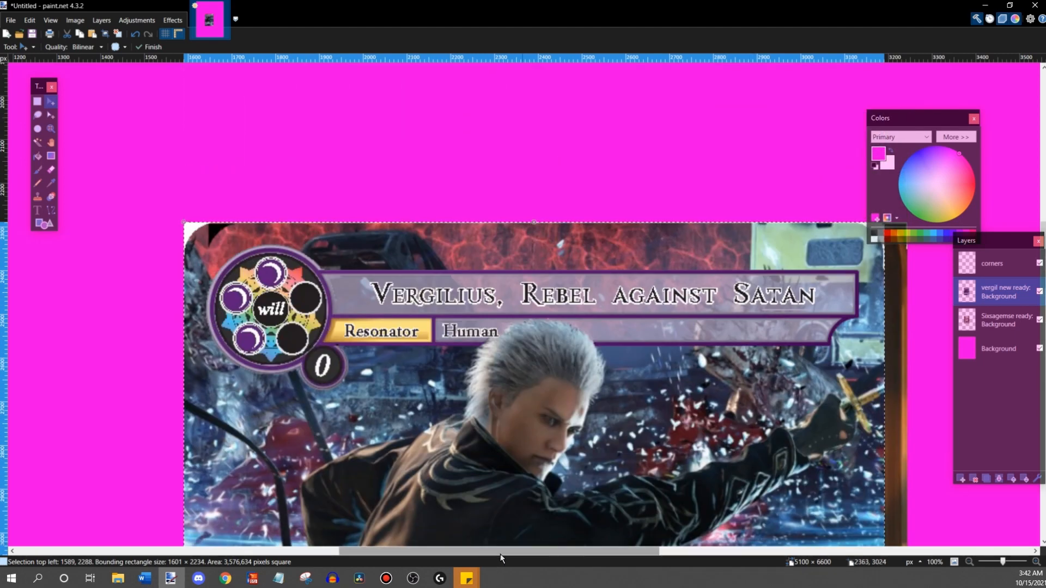
drag(485, 558, 534, 557)
scroll(665, 371, down, 5)
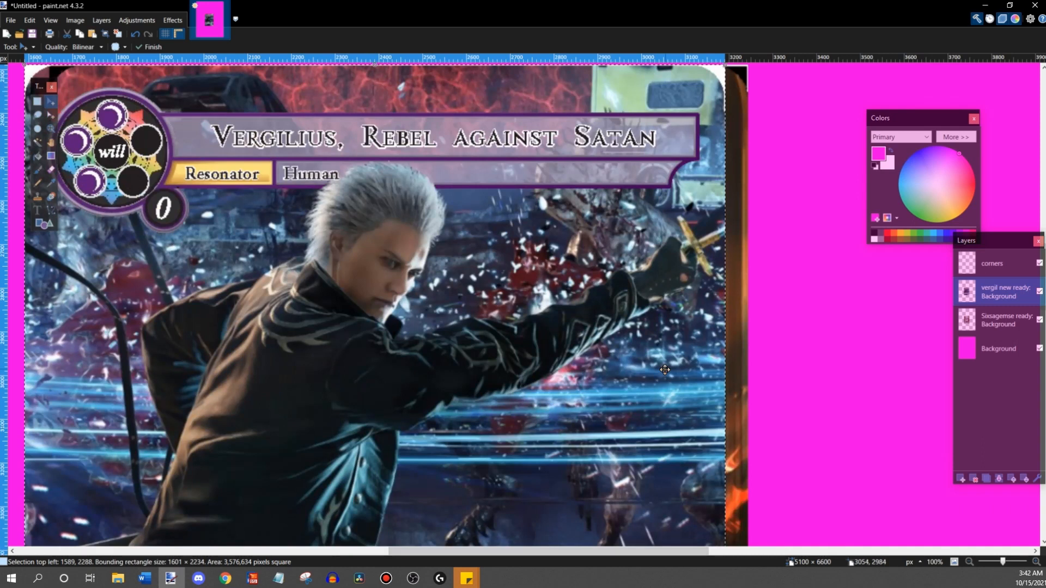
scroll(664, 370, down, 10)
scroll(698, 368, down, 3)
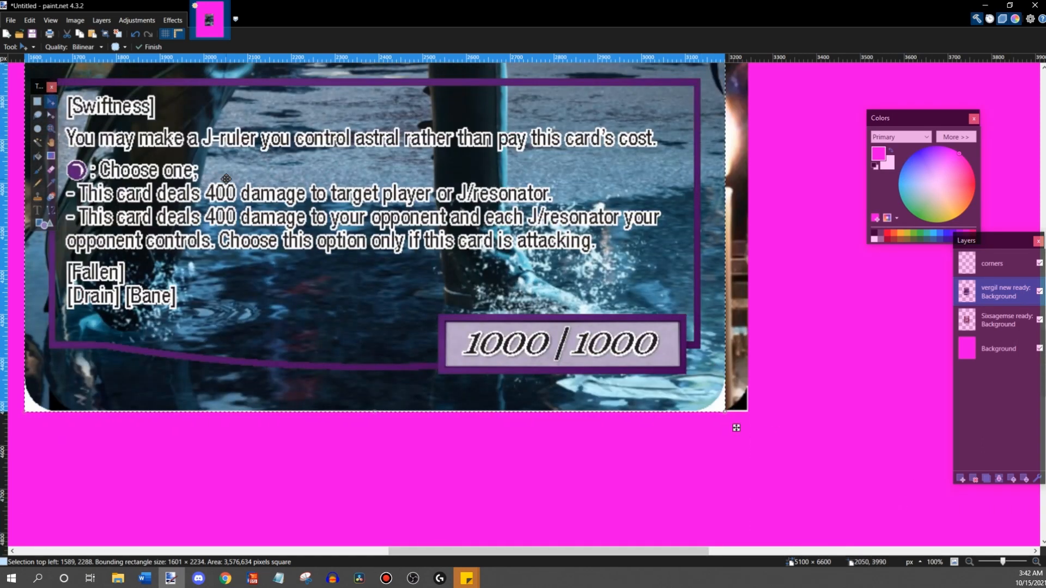
- Undo all enlargements of the Vergil image and its last one-pixel nudge
key(ctrl+z)
scroll(288, 222, up, 4)
key(ctrl+z)
scroll(292, 225, up, 1)
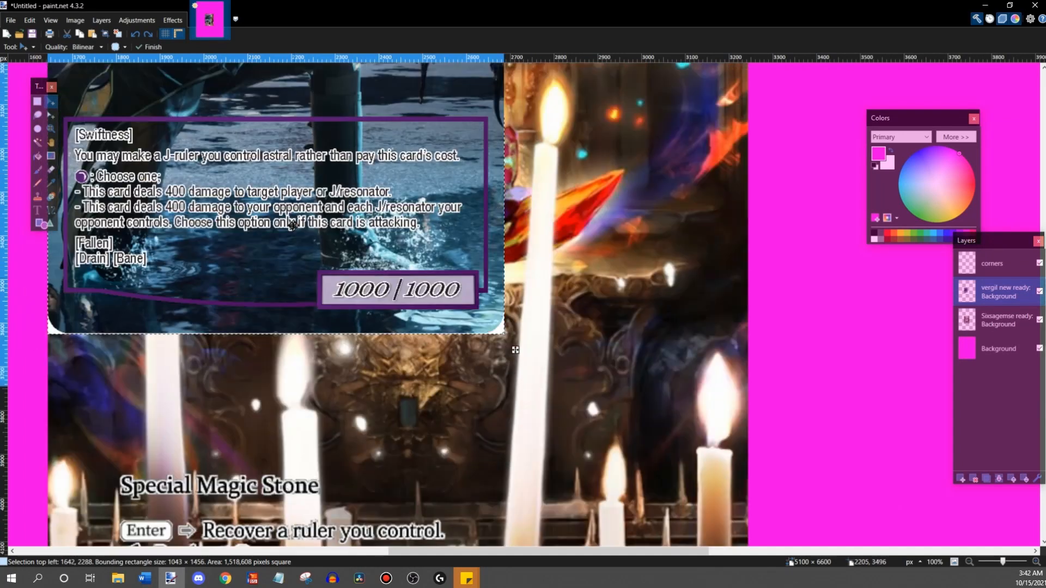
scroll(292, 224, up, 9)
key(ctrl+z)
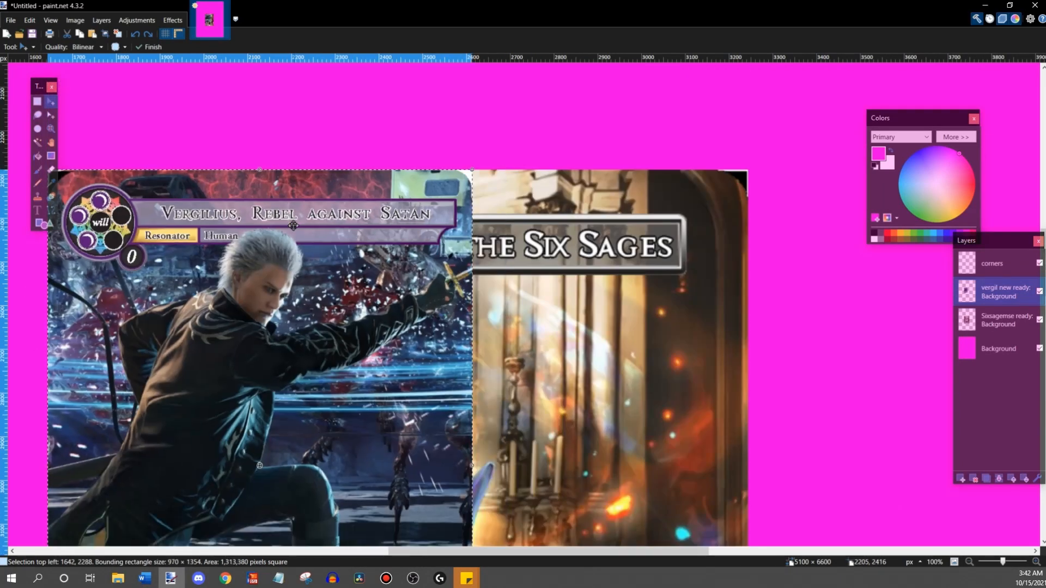
key(ctrl+z)
key(ctrl+z)
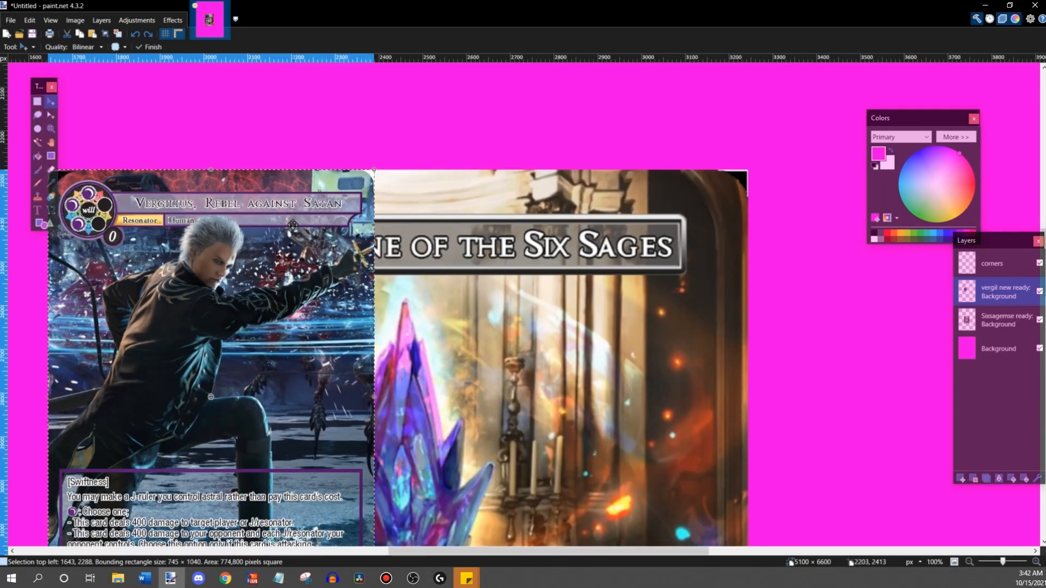
- Nudge the Vergil image two pixels down to position 1643, 2290
scroll(579, 300, down, 3)
key(Down)
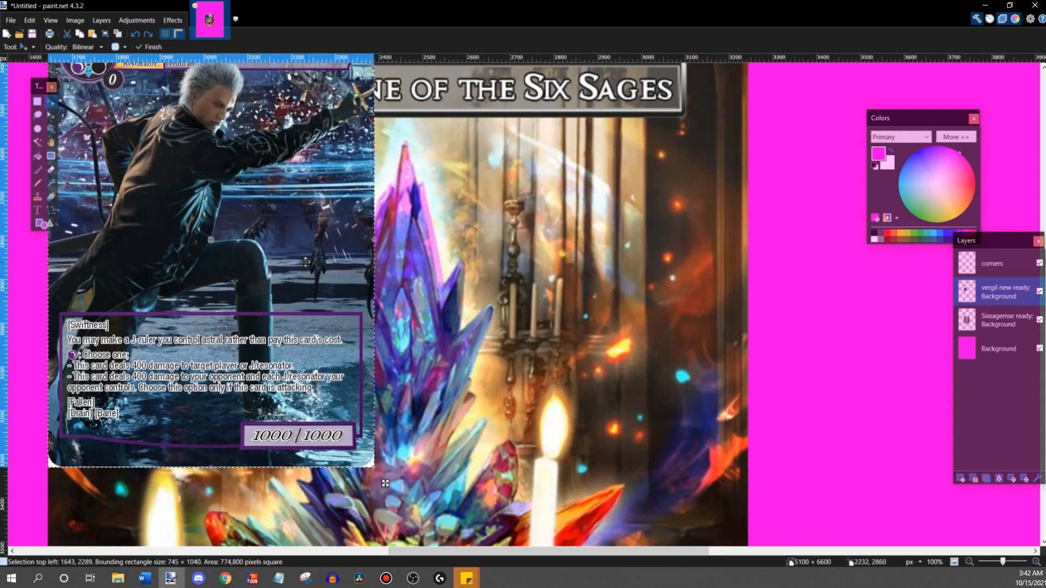
key(Down)
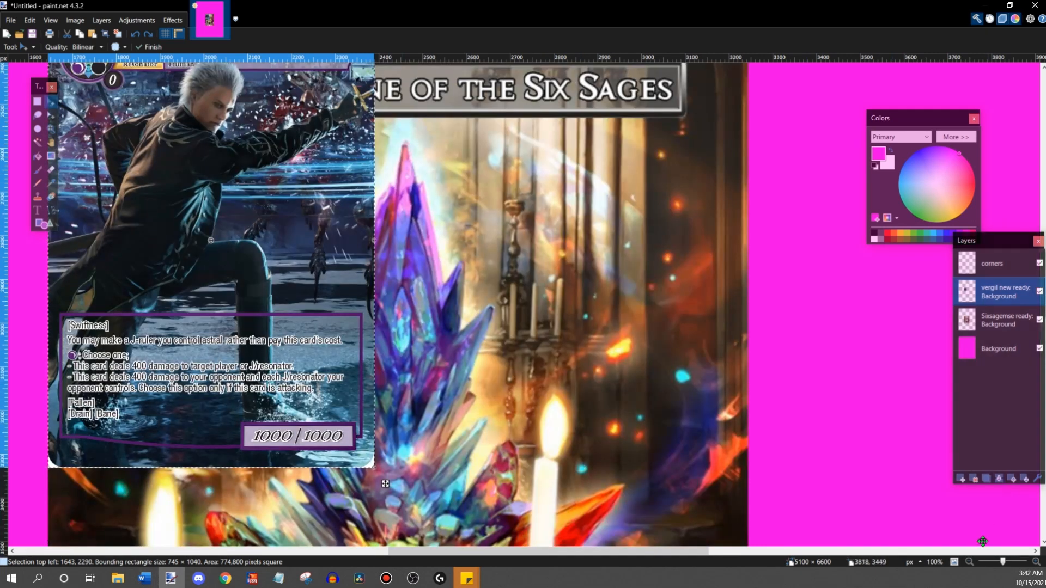
- Enlarge the Vergil image from its lower-right corner to the card's lower-right corner mark, about 1598 × 2231 pixels
click(969, 562)
scroll(926, 490, down, 3)
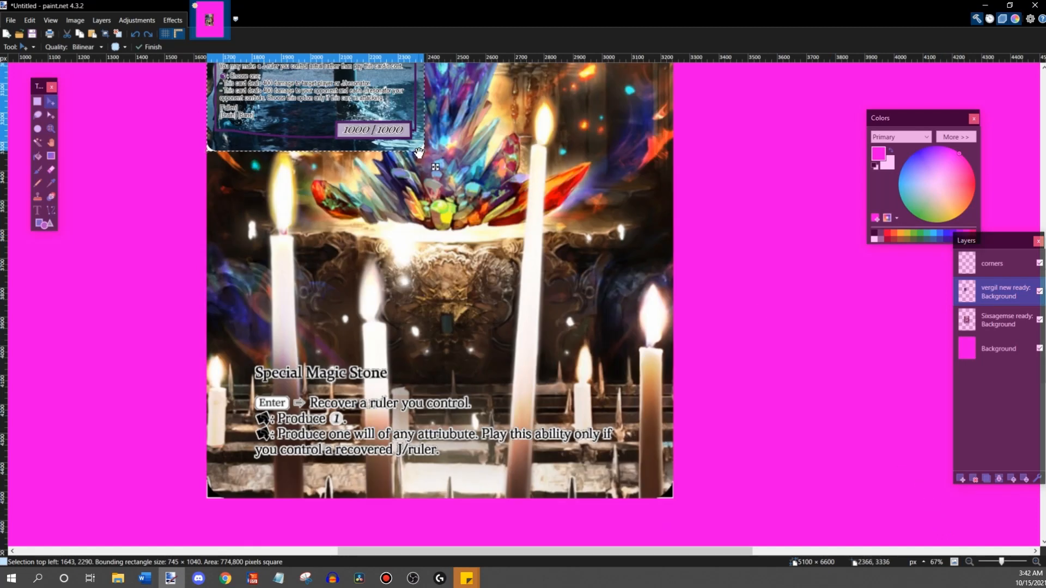
drag(422, 155, 670, 540)
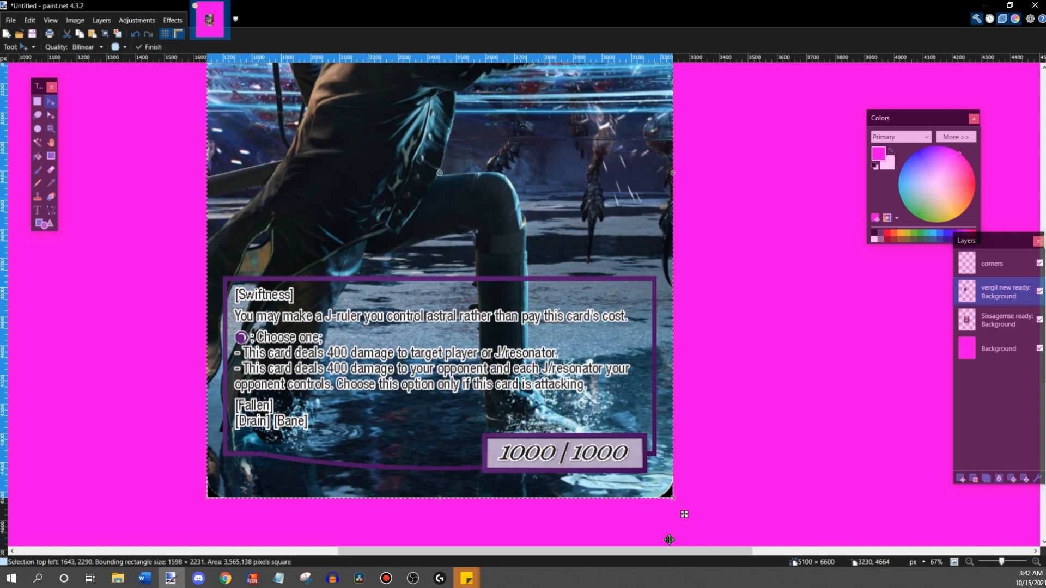
- Fine-tune the Vergil image's lower-right corner against its corner mark to a size of 1599 × 2232 pixels
click(1034, 563)
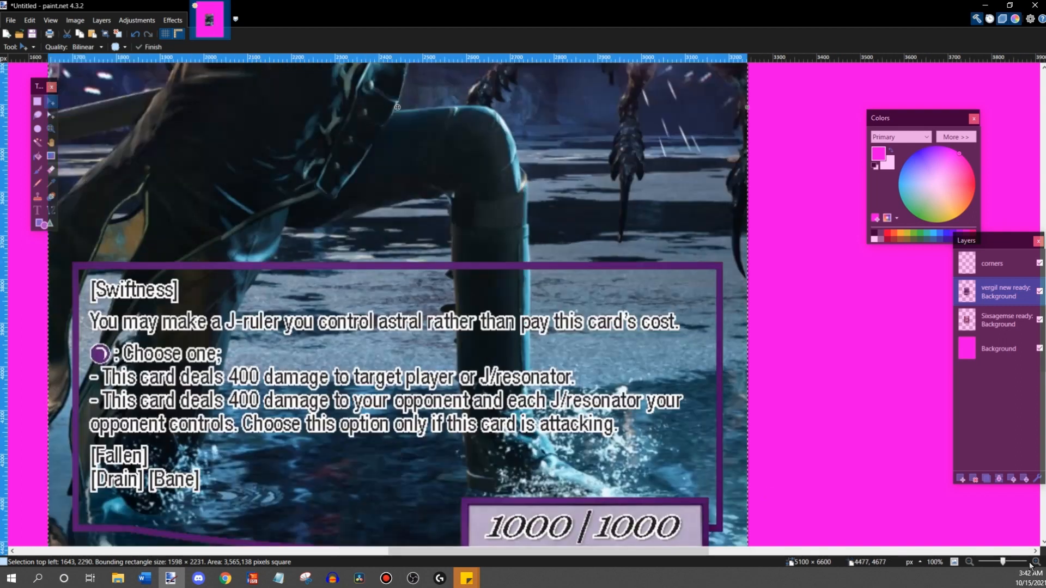
scroll(1032, 551, down, 5)
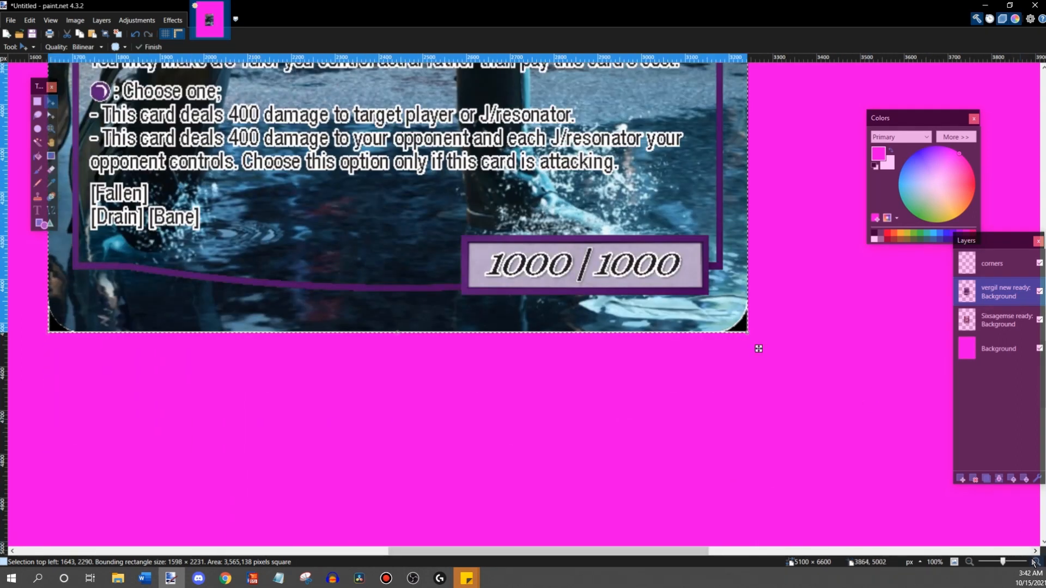
click(1033, 563)
drag(525, 550, 589, 556)
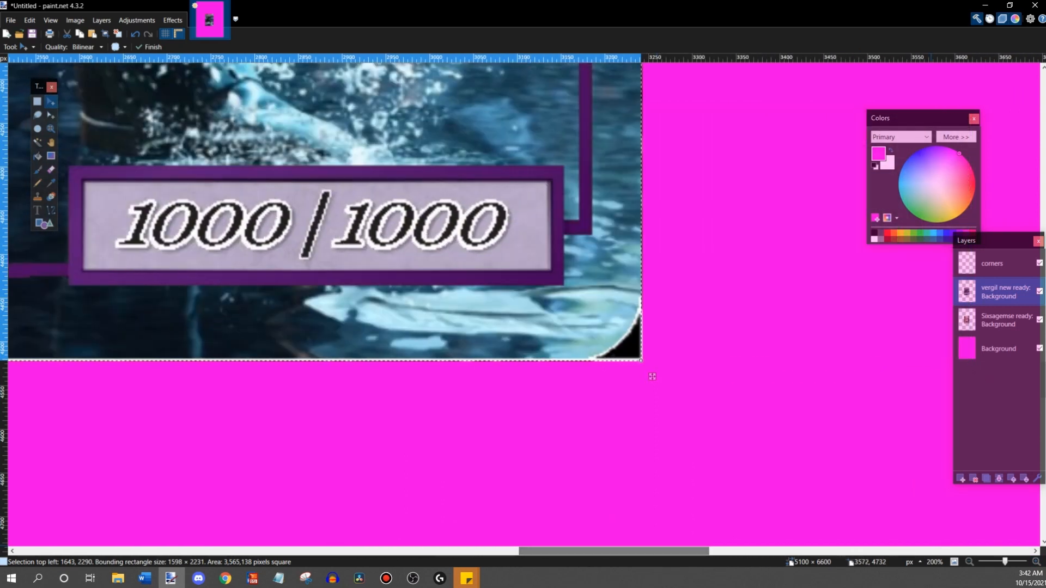
click(1035, 563)
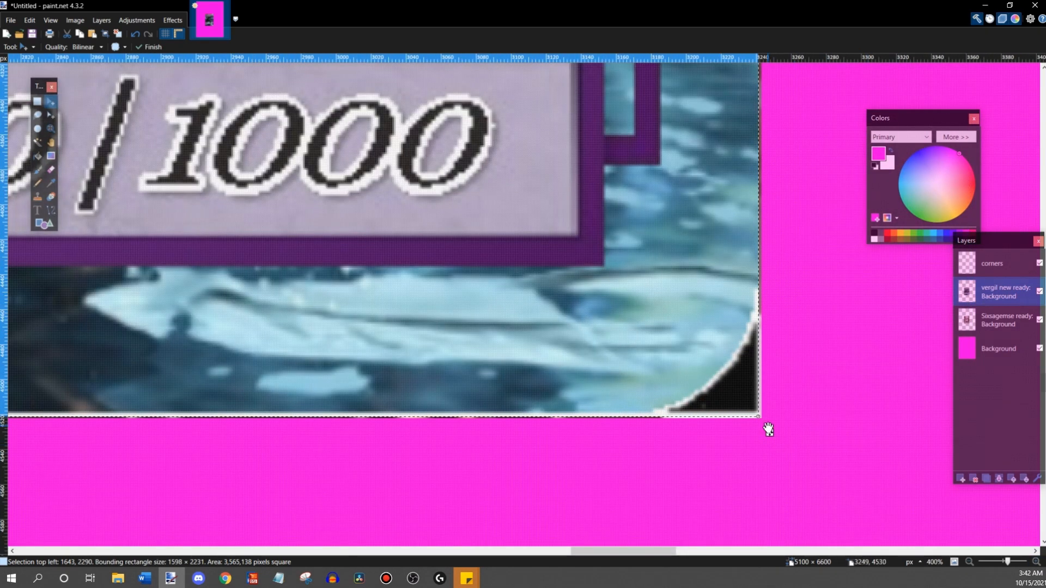
drag(758, 421, 758, 425)
drag(758, 434, 760, 435)
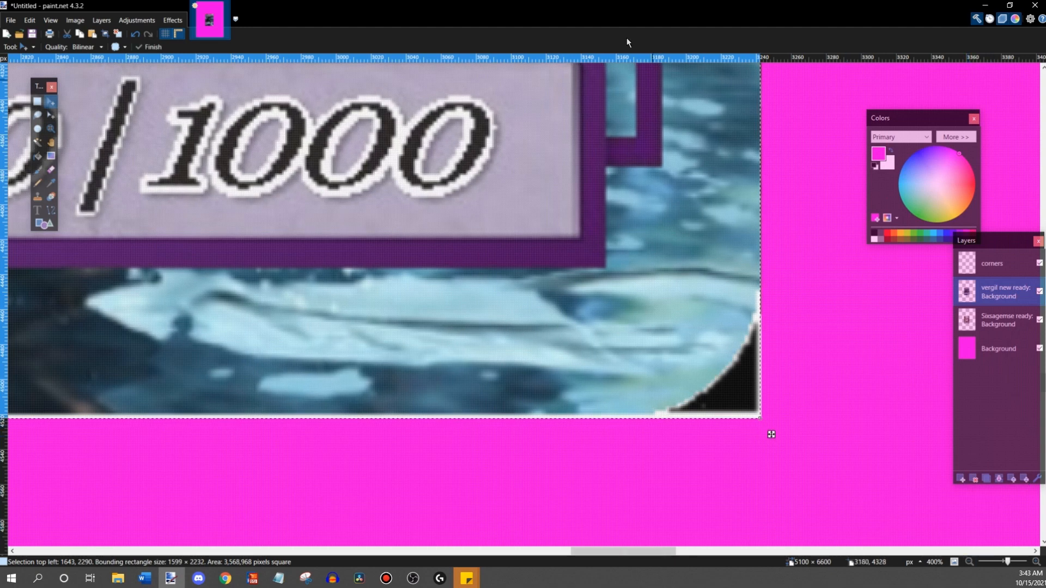
- Check the resized Vergil card image along its edges, at the corner marks and within the whole page
scroll(785, 196, up, 6)
scroll(882, 276, down, 2)
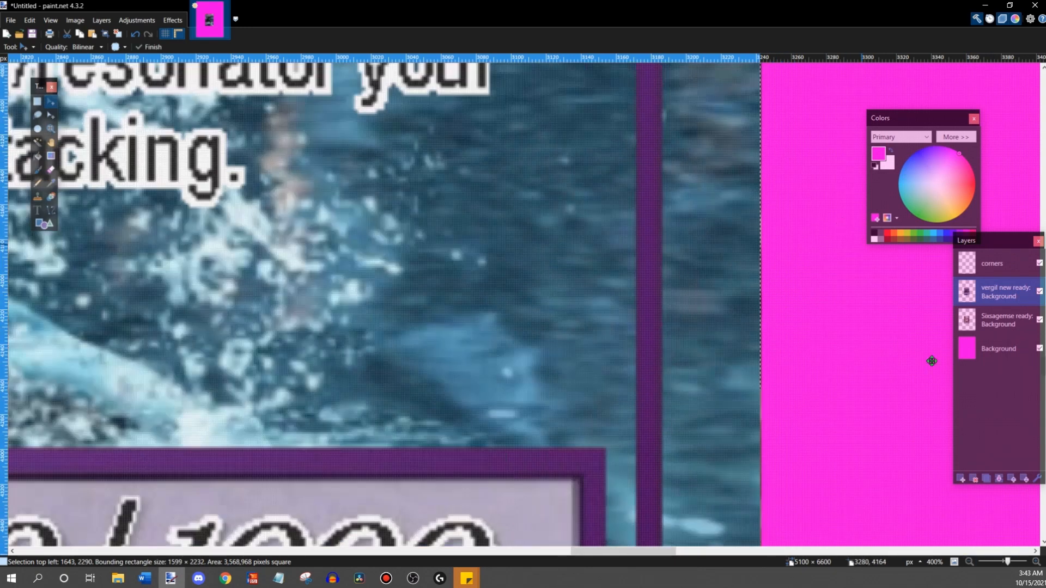
click(969, 563)
click(968, 563)
click(968, 563)
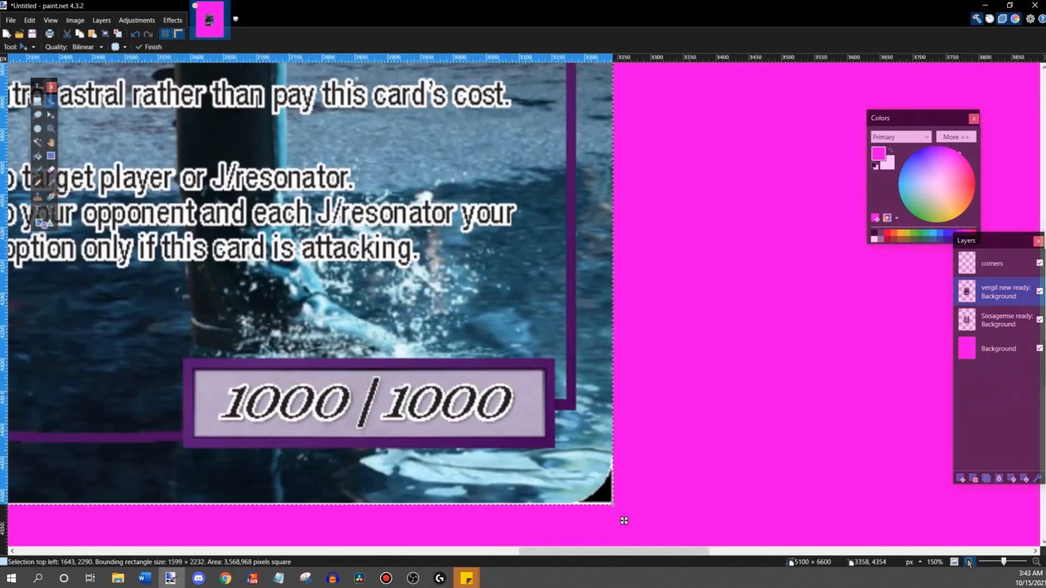
click(968, 563)
click(969, 563)
scroll(815, 345, up, 10)
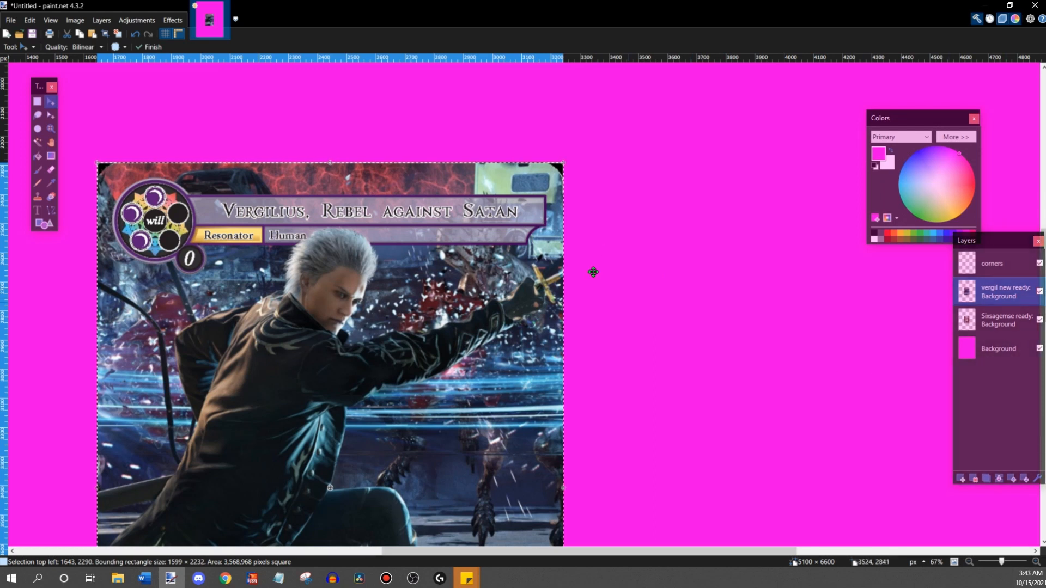
scroll(552, 173, down, 10)
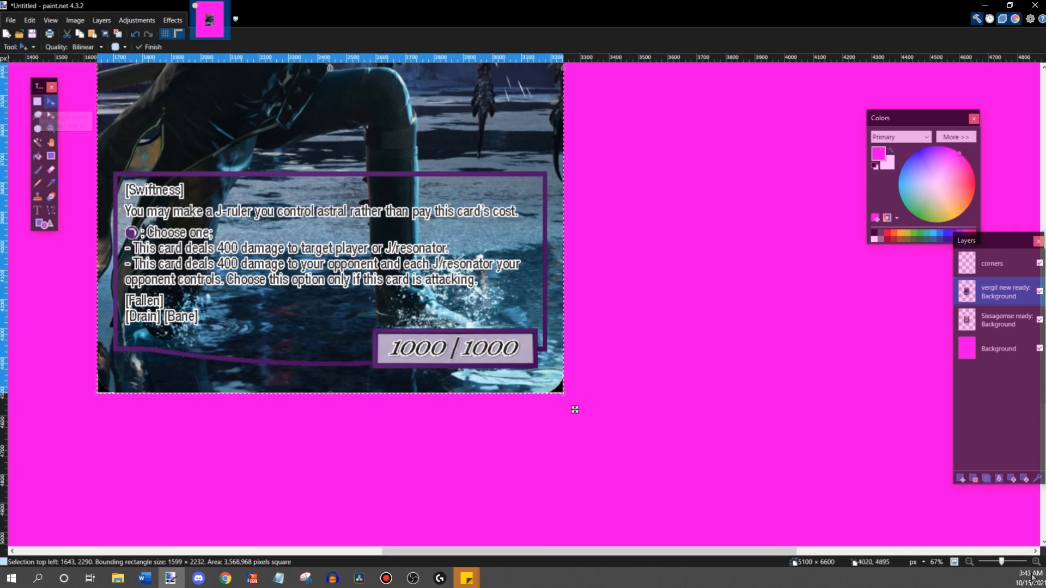
scroll(480, 495, down, 3)
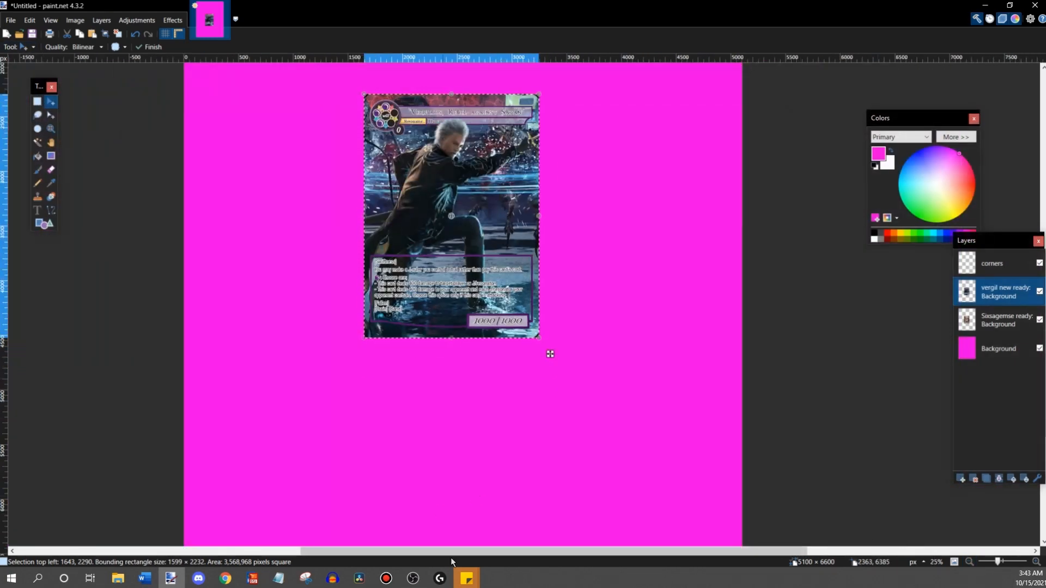
- Move the Vergil card image to the page's upper-left corner at position 47, 38
drag(446, 551, 420, 551)
scroll(469, 362, up, 5)
scroll(470, 362, down, 3)
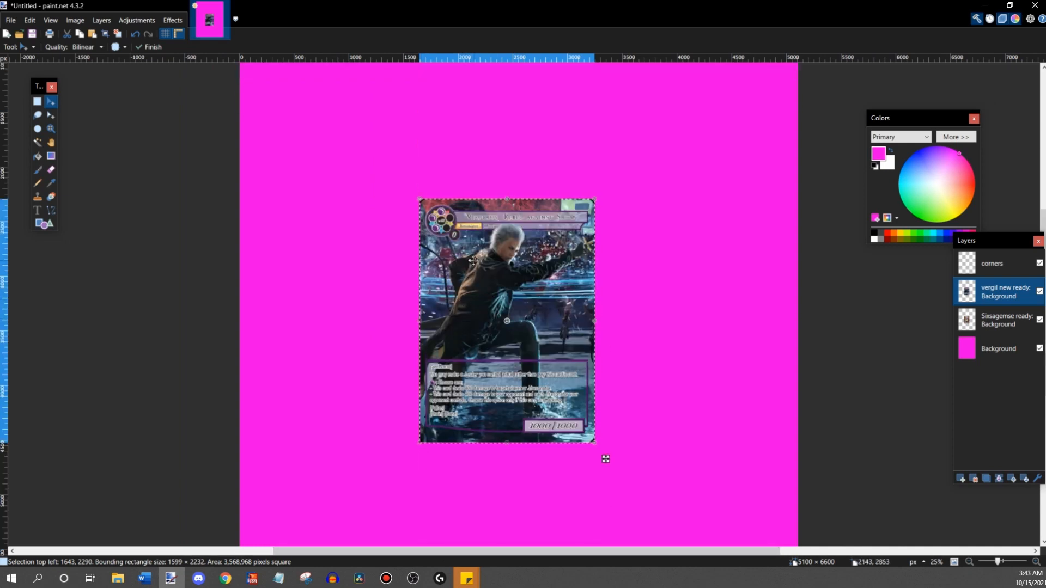
click(52, 104)
scroll(497, 273, up, 5)
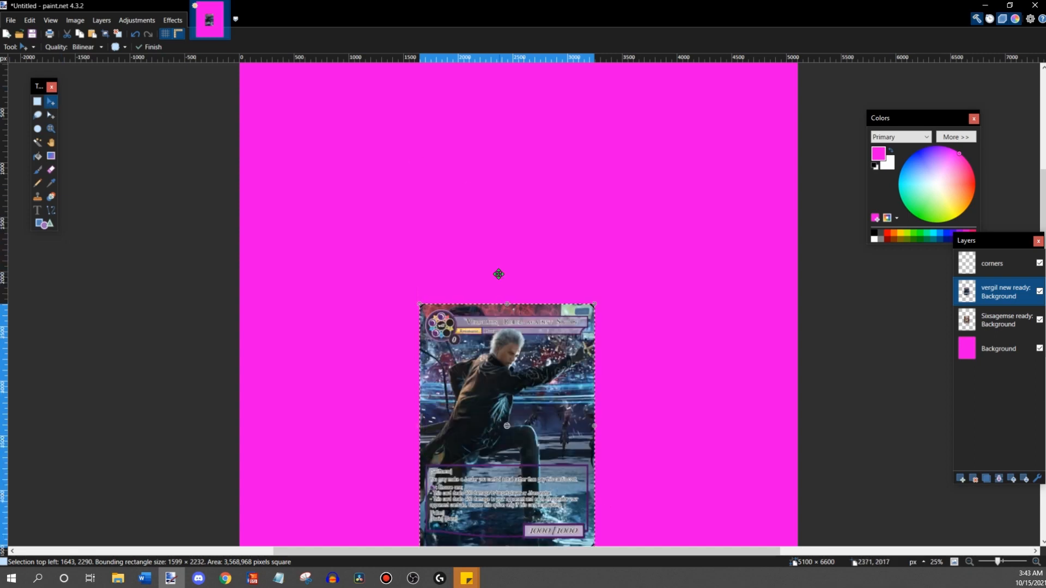
drag(519, 471, 344, 225)
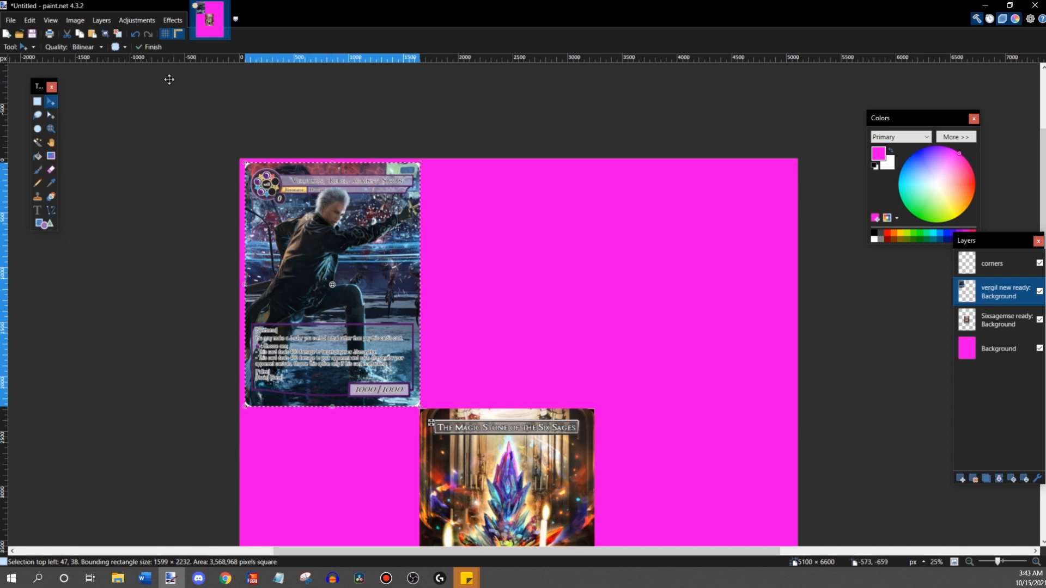
- Import the Magic Stone of Guidance image as a layer over the central card and place its layer directly below the corners layer
click(102, 21)
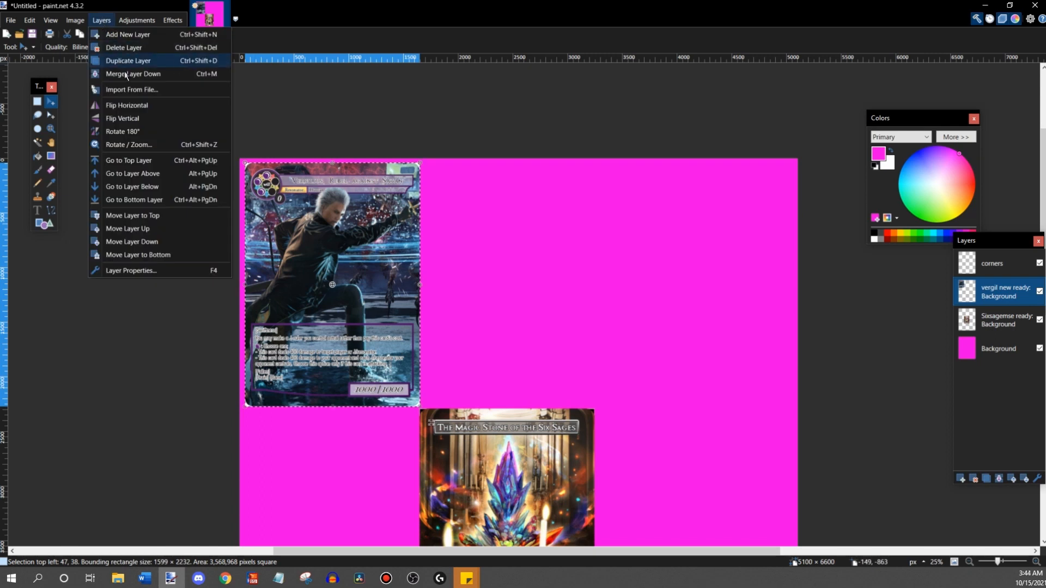
click(131, 89)
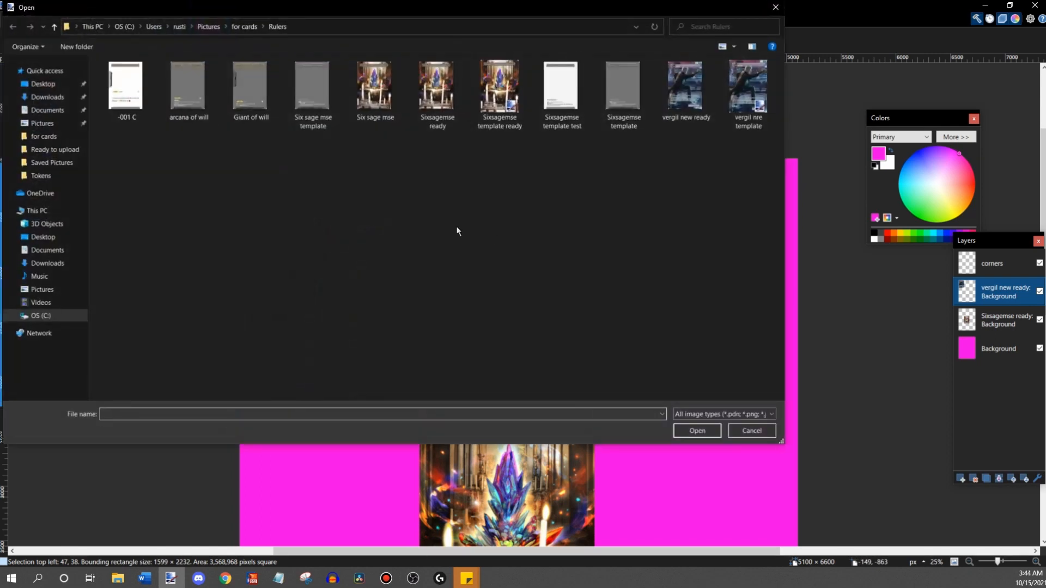
double_click(128, 88)
drag(280, 225, 465, 478)
drag(1002, 265, 1008, 299)
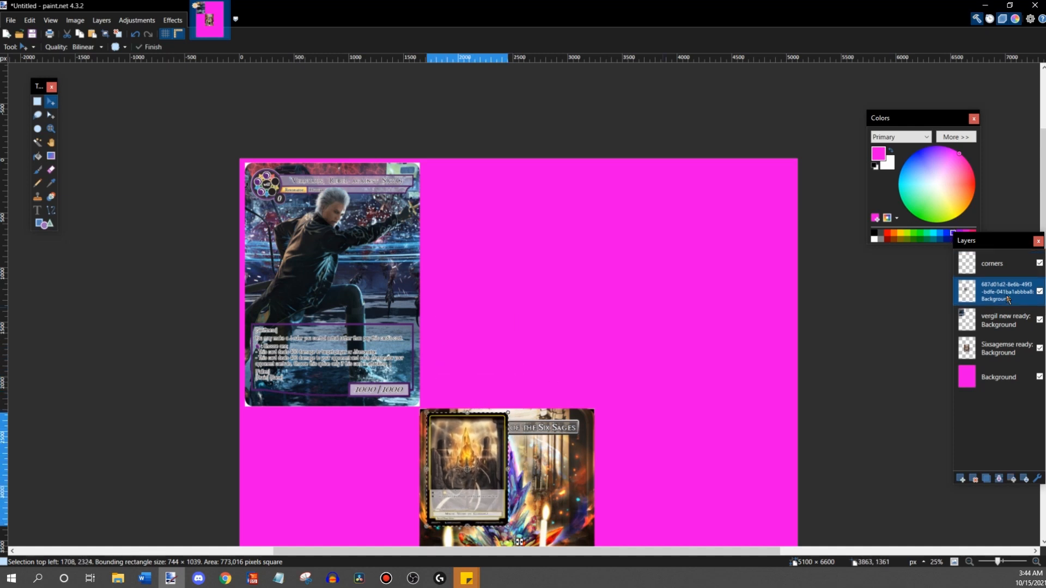
- Align the Magic Stone of Guidance image's upper-left corner with the central card's corner mark at 1642, 2289
click(1037, 563)
click(1036, 562)
click(1037, 563)
scroll(724, 361, down, 11)
drag(392, 274, 370, 274)
scroll(380, 266, up, 3)
- Enlarge the Magic Stone of Guidance image from its lower-right corner to the corner mark, making it 1600 × 2234 pixels
scroll(479, 274, down, 5)
scroll(479, 274, down, 4)
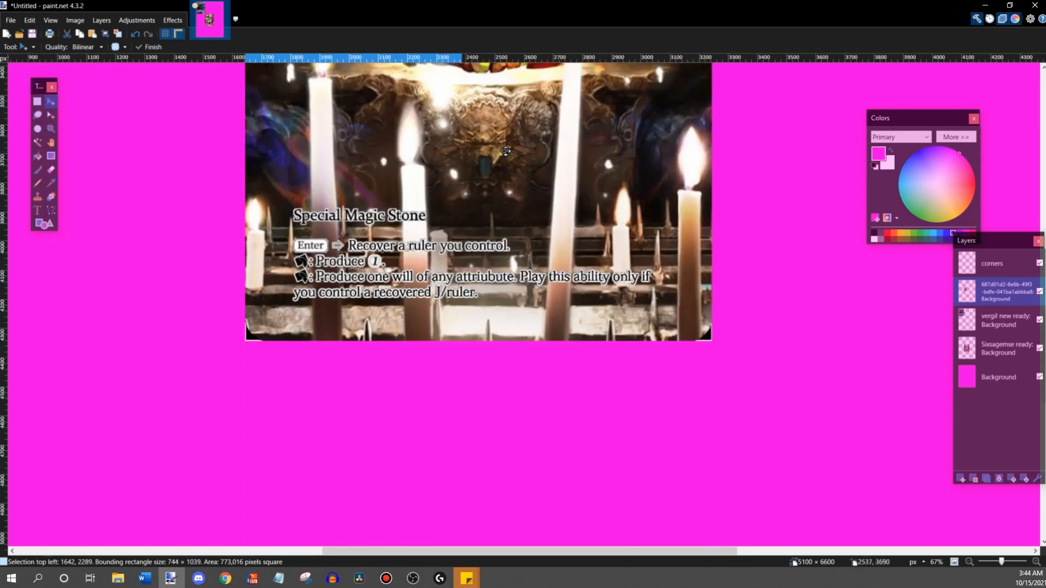
scroll(480, 274, up, 2)
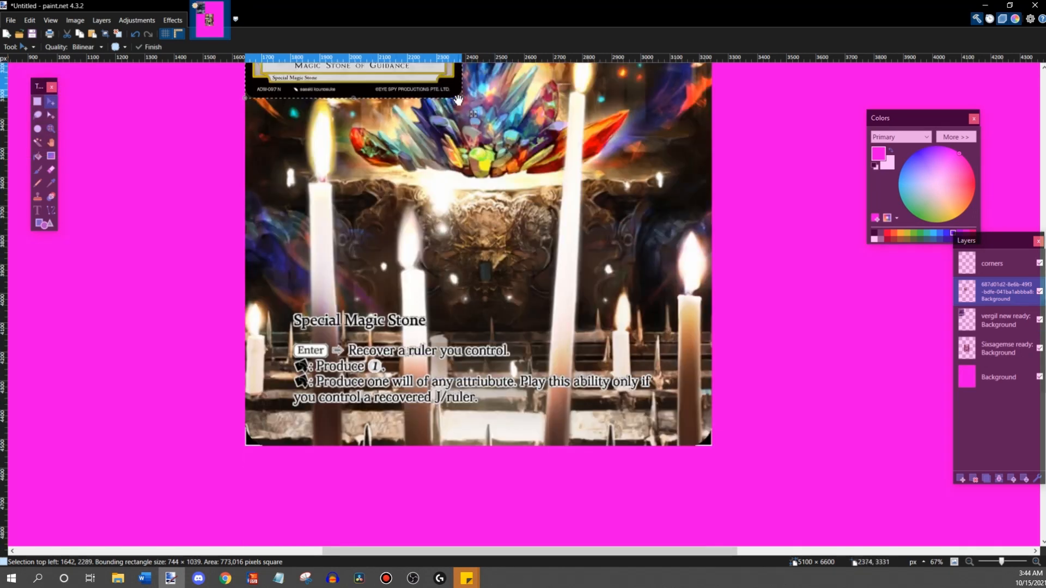
drag(460, 101, 714, 448)
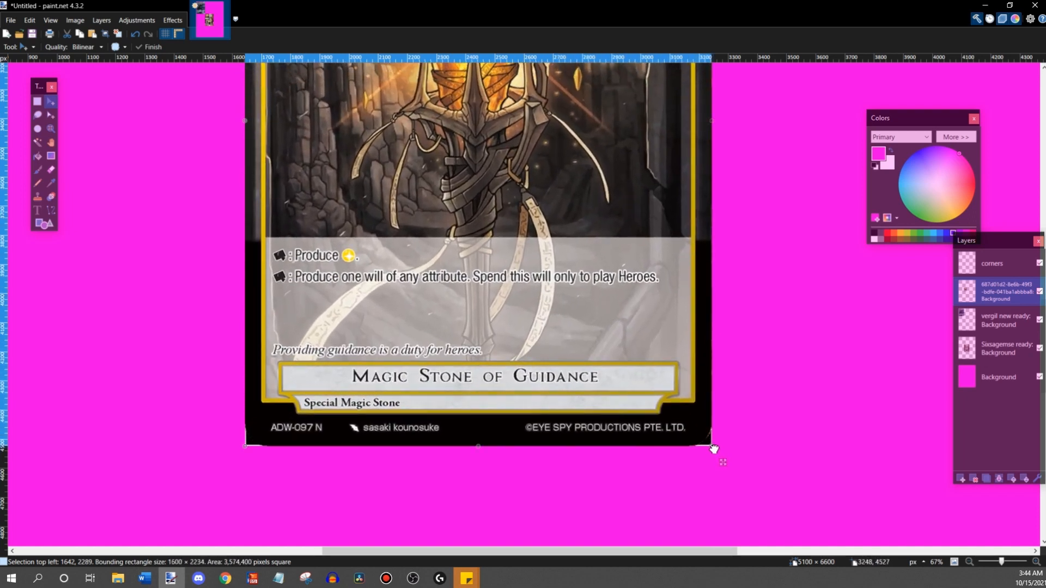
scroll(713, 448, up, 4)
scroll(714, 447, down, 4)
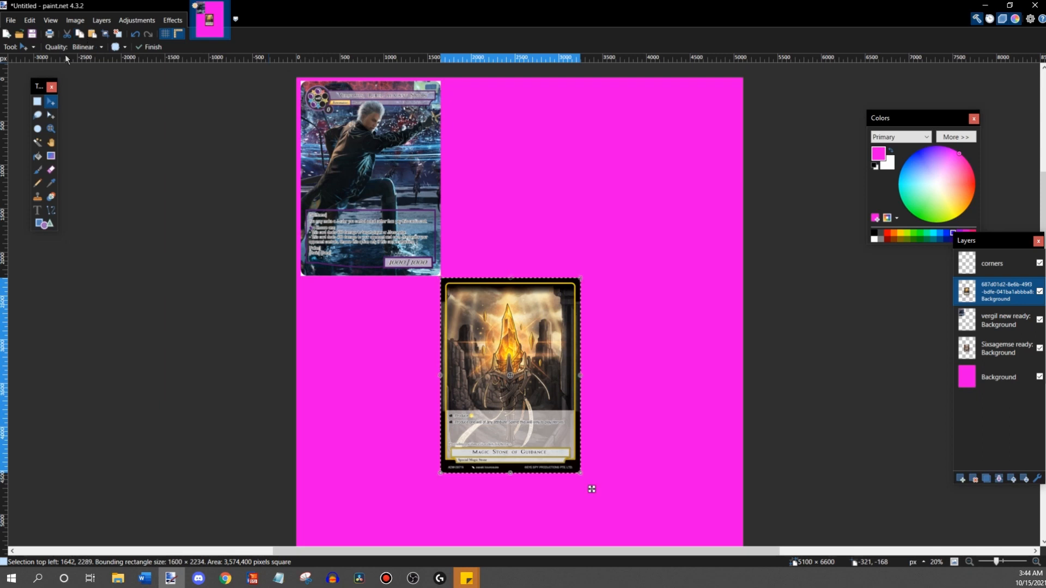
- Move the Magic Stone of Guidance card to the page's upper-left corner and paste two copies beside it to fill the top row
drag(591, 488, 345, 196)
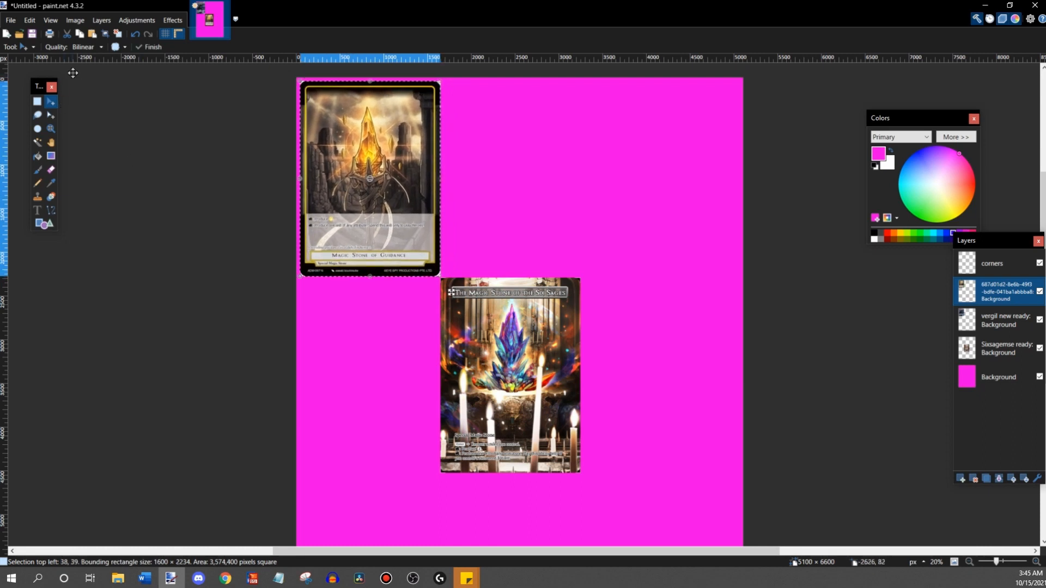
click(92, 39)
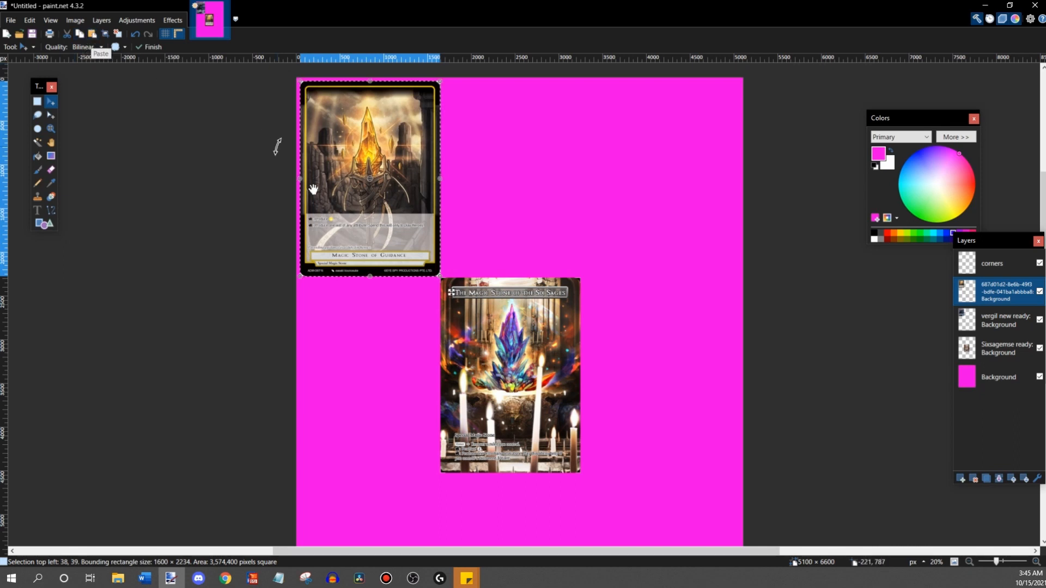
drag(339, 197, 481, 198)
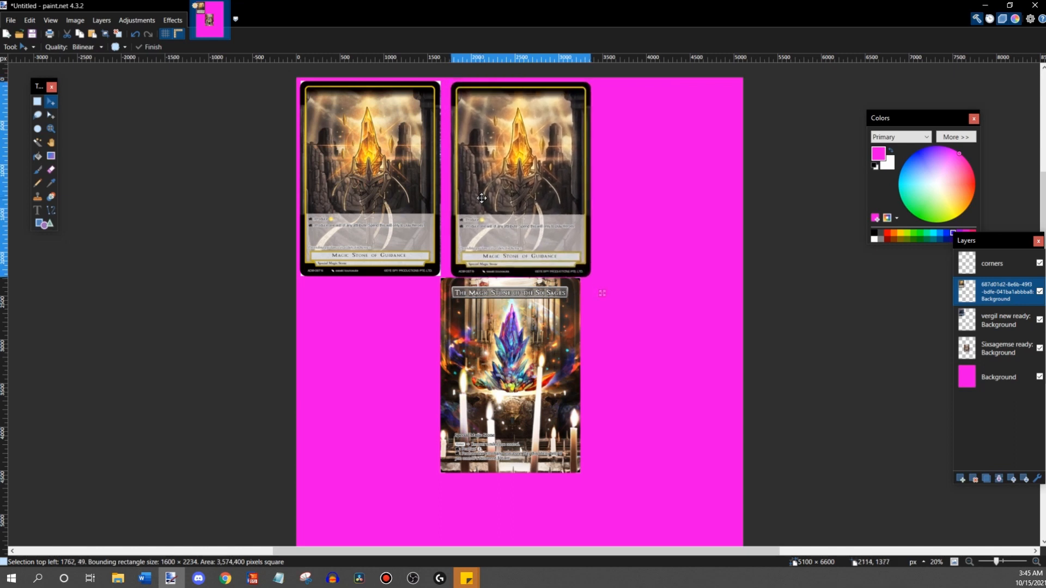
click(87, 37)
drag(361, 234, 631, 235)
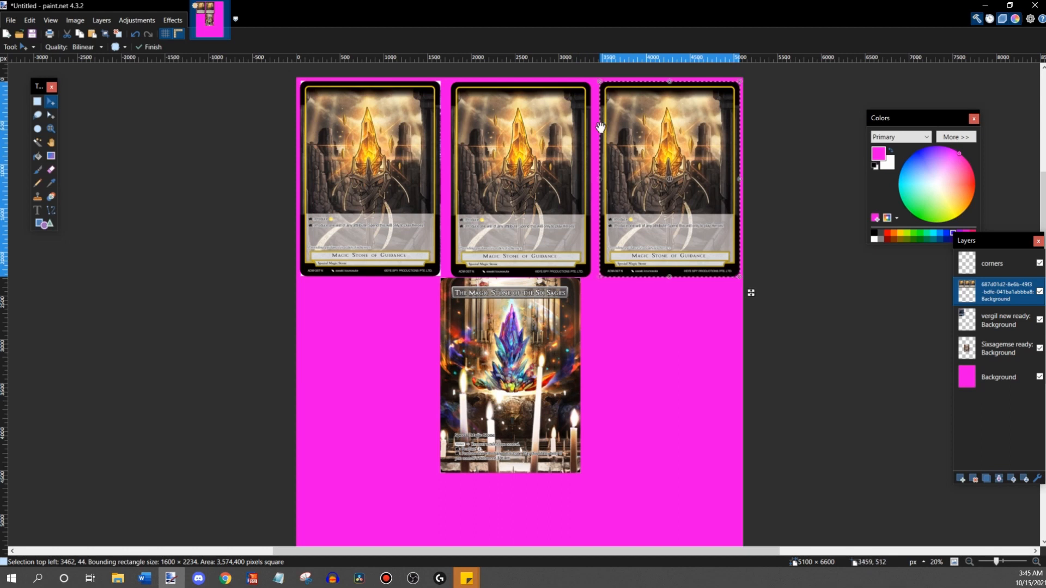
- Paste a fourth Magic Stone of Guidance card, rotated -90°, in the page's lower-left area at 231, 4885
click(92, 34)
drag(342, 150, 419, 296)
scroll(423, 252, down, 4)
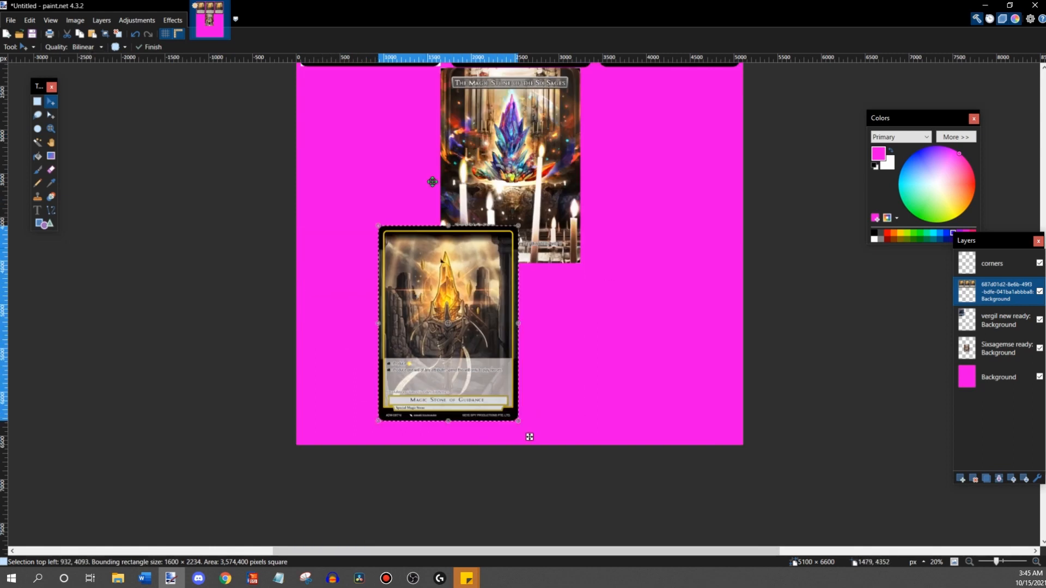
drag(440, 197, 640, 298)
drag(491, 288, 457, 330)
scroll(470, 329, up, 5)
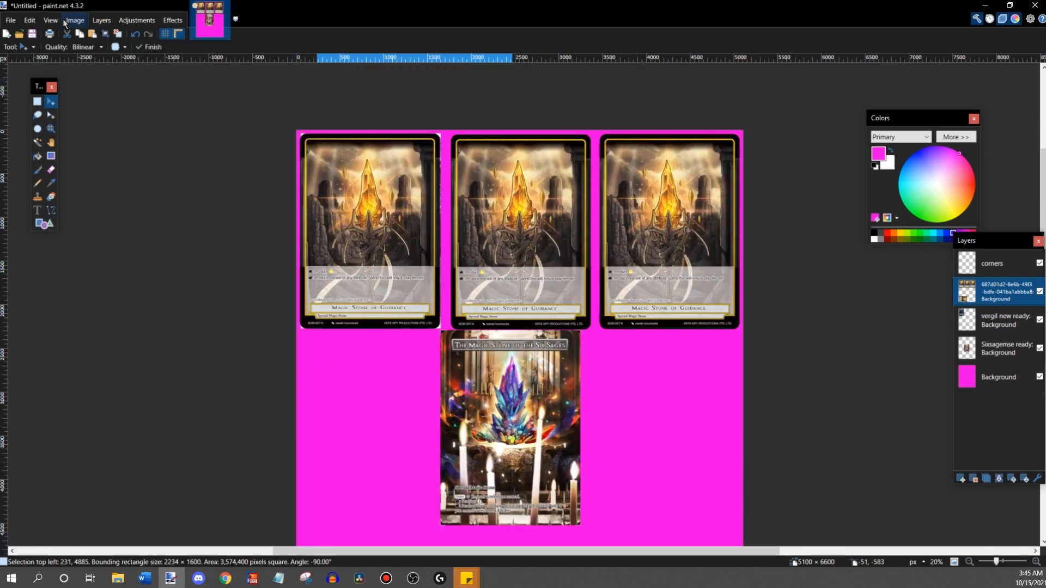
- Import image 632a0609-550e-4241-95f1-31622d62d578 as a layer and place it over the middle card of the top row
click(99, 24)
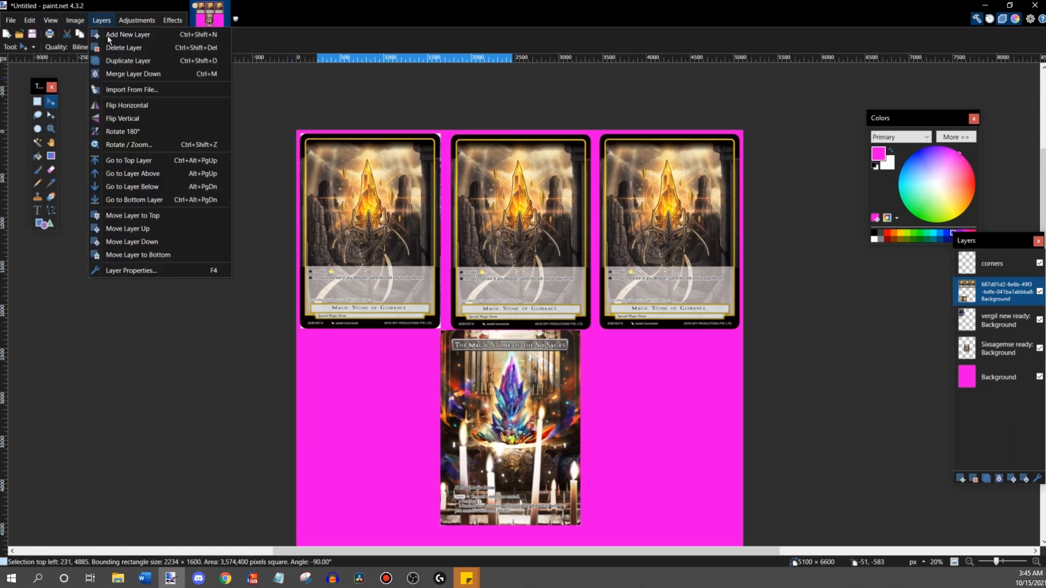
click(125, 90)
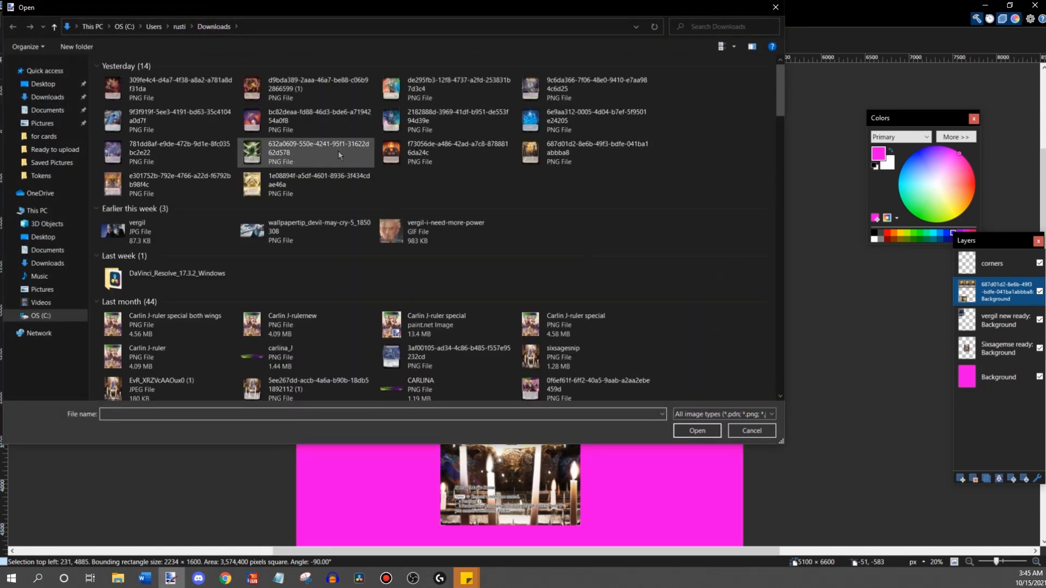
double_click(323, 148)
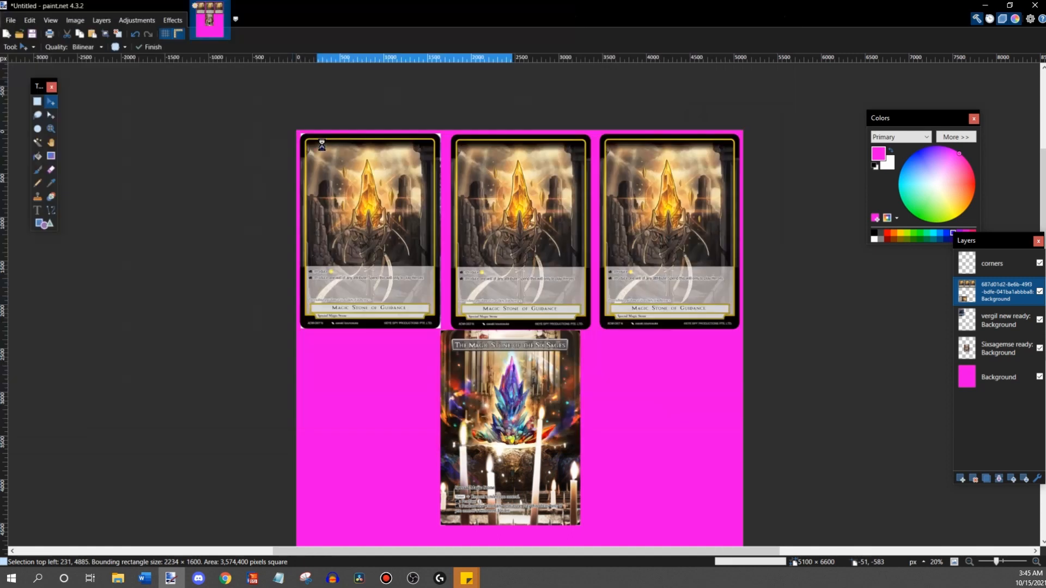
drag(367, 197, 498, 197)
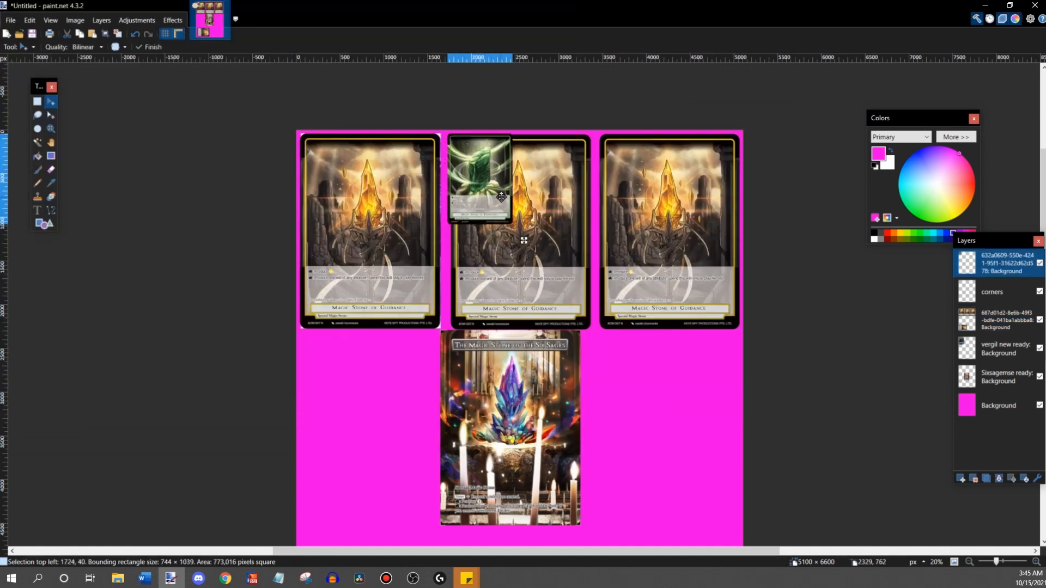
- Align the Magic Stone of Knowledge image's upper-left corner with the middle Guidance card's corner at 1762, 49
click(1034, 561)
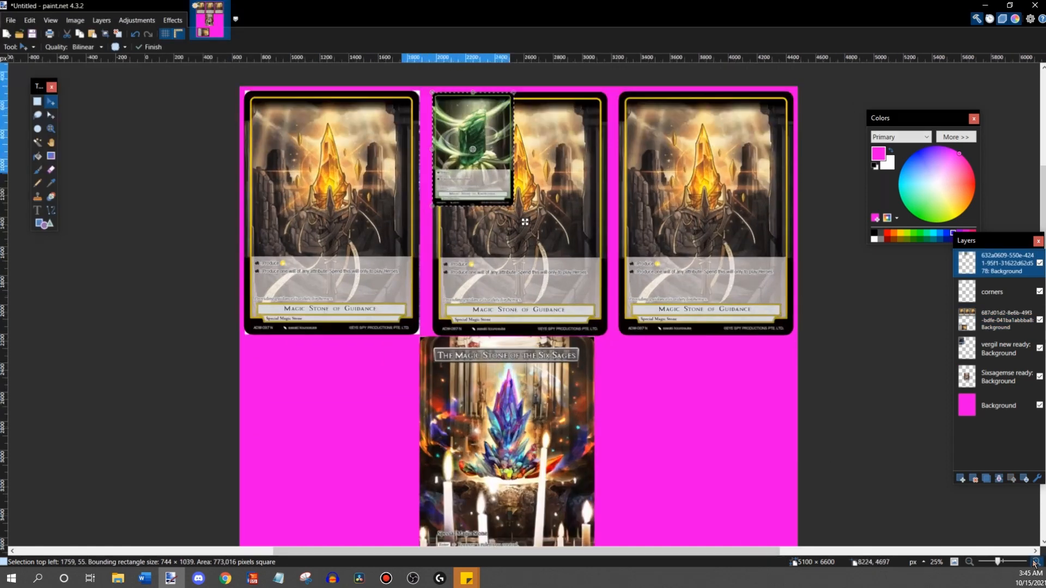
click(1035, 561)
click(1035, 562)
click(1035, 562)
scroll(713, 429, up, 4)
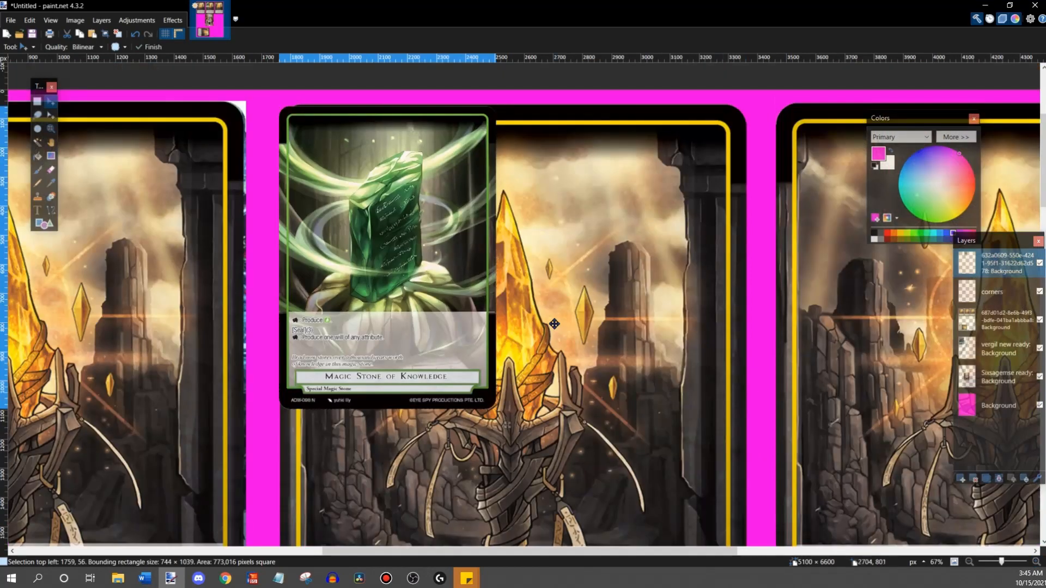
drag(507, 424, 510, 423)
key(Left)
key(Left)
key(Left)
key(Up)
key(Down)
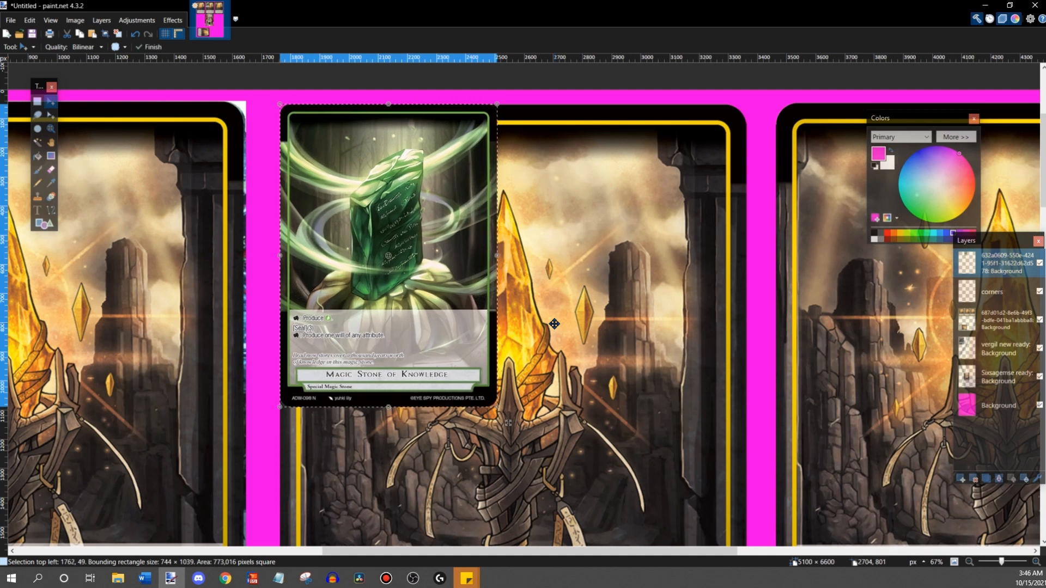
- Enlarge the Magic Stone of Knowledge image from its lower-right corner to match the card beneath, 1600 × 2234 pixels
scroll(524, 321, down, 3)
scroll(524, 321, down, 2)
drag(496, 146, 700, 488)
scroll(701, 293, down, 8)
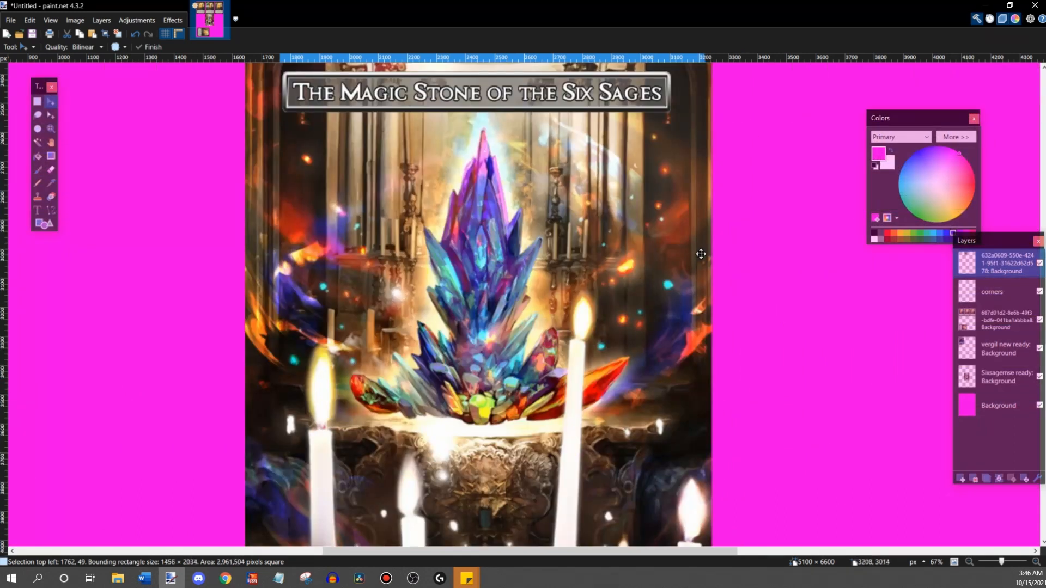
scroll(702, 255, up, 6)
drag(698, 302, 747, 386)
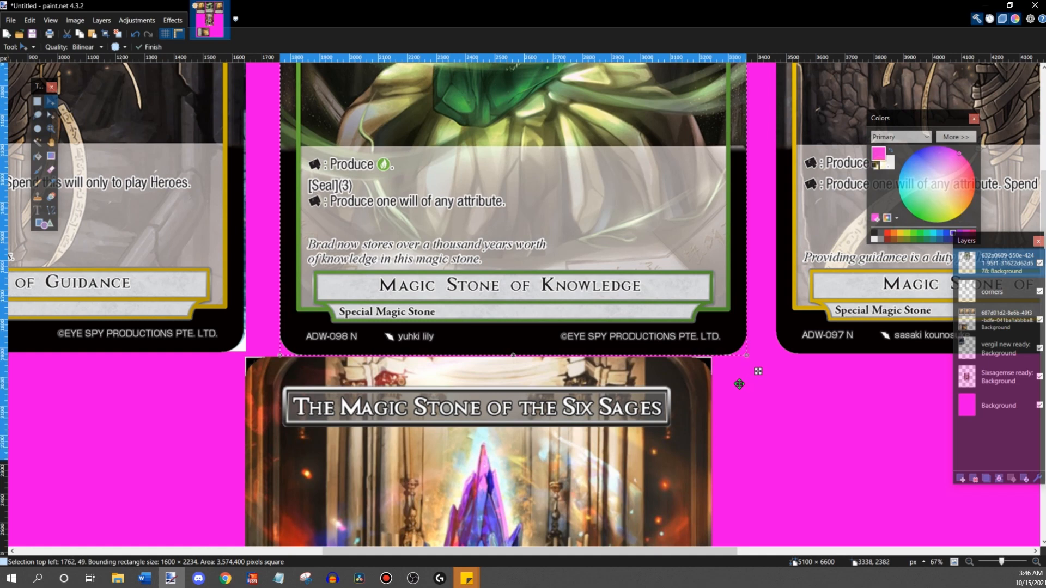
scroll(746, 385, up, 10)
scroll(579, 299, down, 5)
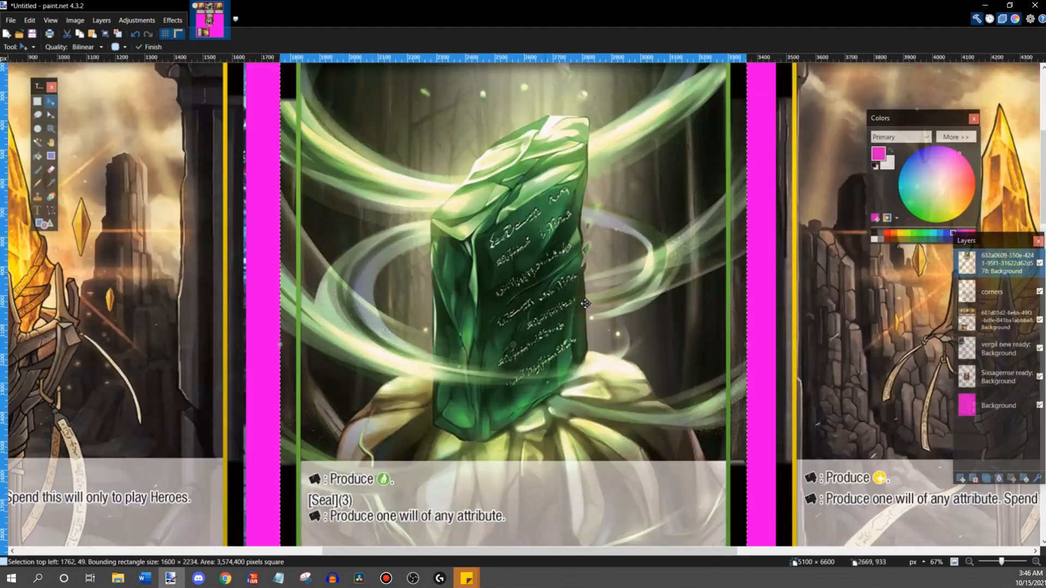
- Move the Magic Stone of Knowledge layer directly below the corners layer
scroll(668, 402, down, 3)
scroll(632, 327, down, 3)
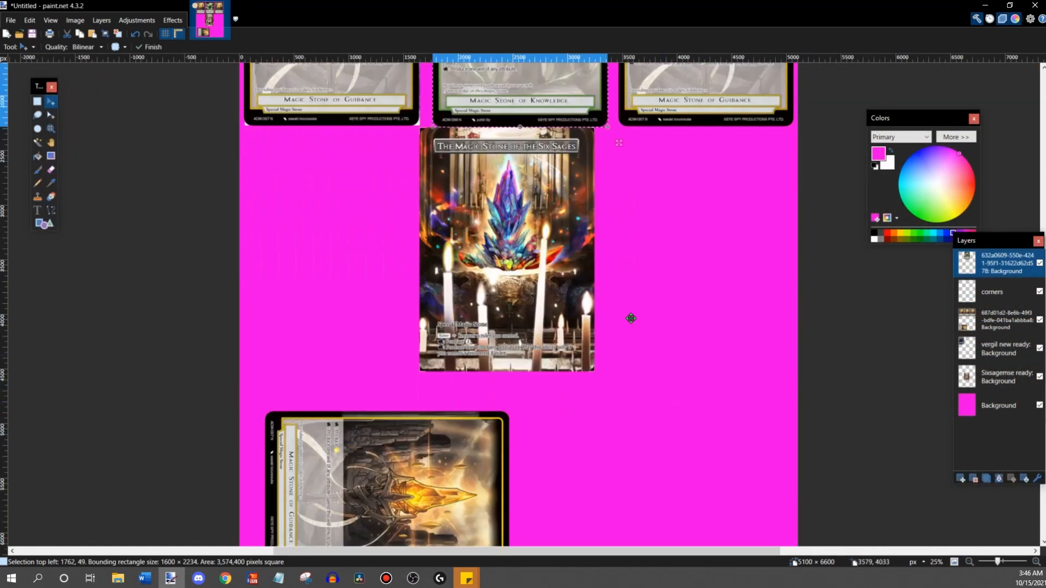
scroll(630, 319, up, 1)
drag(998, 272, 998, 296)
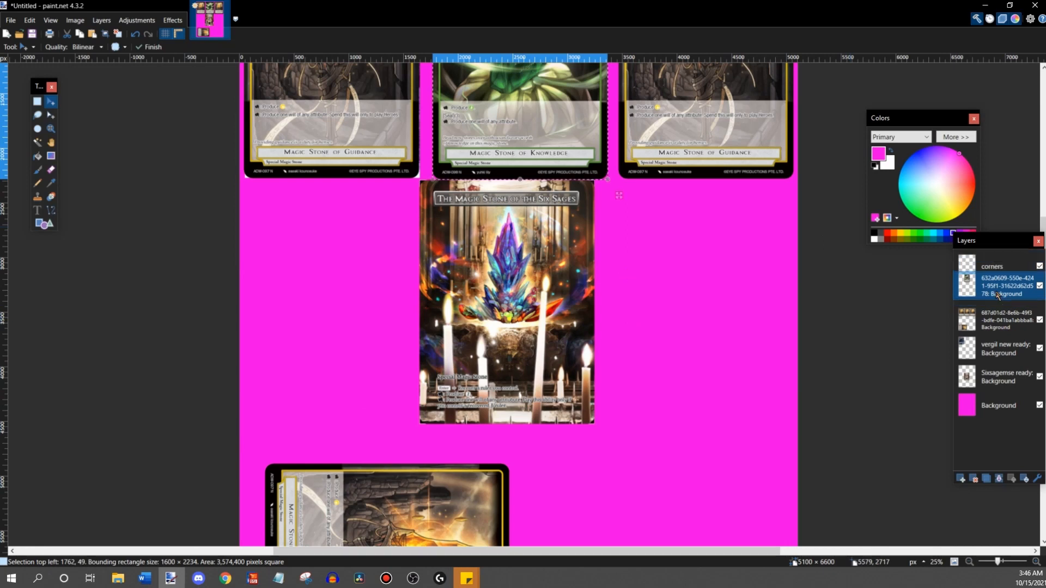
- Move the Magic Stone of Knowledge card to the start of the second row and paste two copies beside it to fill the row
drag(536, 130, 351, 378)
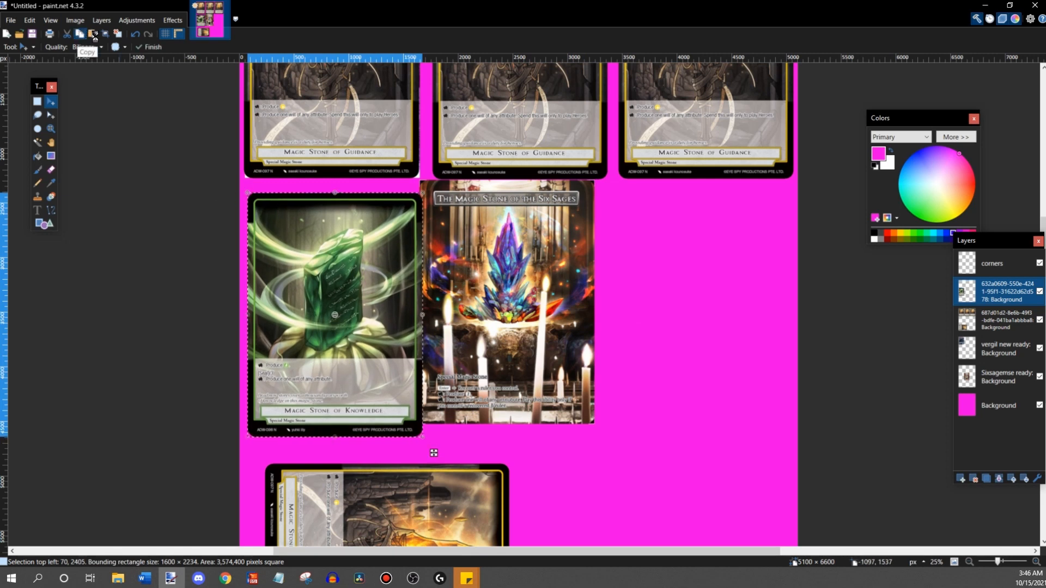
drag(297, 231, 482, 232)
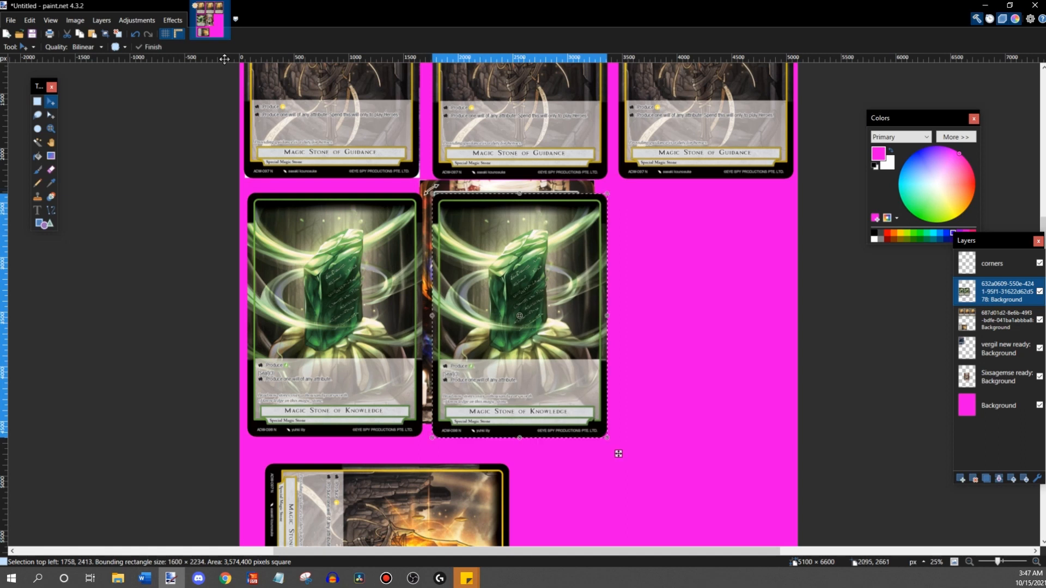
click(93, 34)
drag(280, 234, 647, 231)
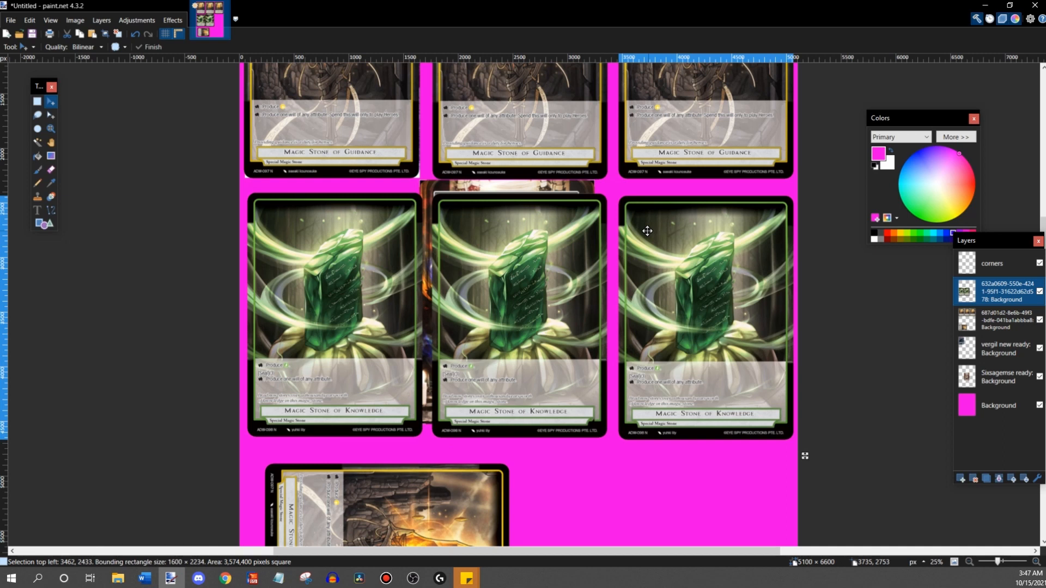
- Paste a fourth Magic Stone of Knowledge card, rotated -90°, beside the sideways Guidance card at 2689, 4879 and deselect it
scroll(647, 231, down, 3)
click(94, 34)
drag(369, 146, 576, 278)
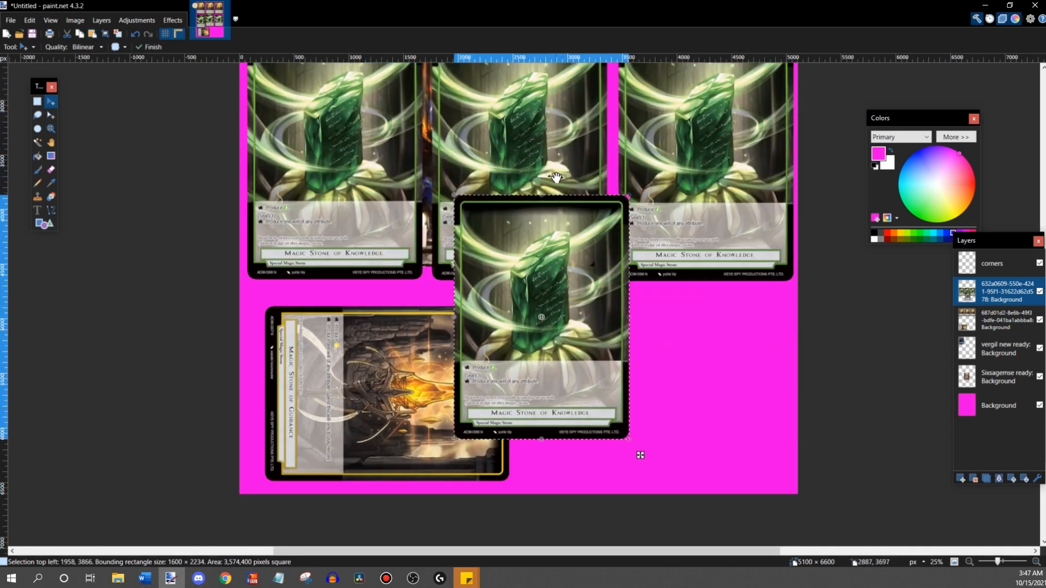
drag(561, 178, 710, 237)
drag(737, 271, 752, 315)
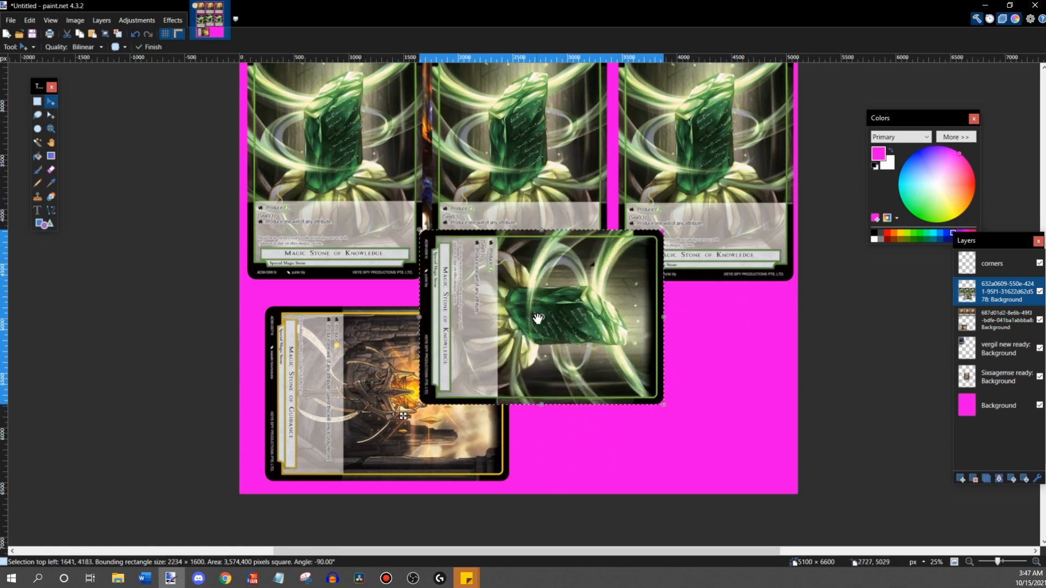
drag(581, 305, 689, 376)
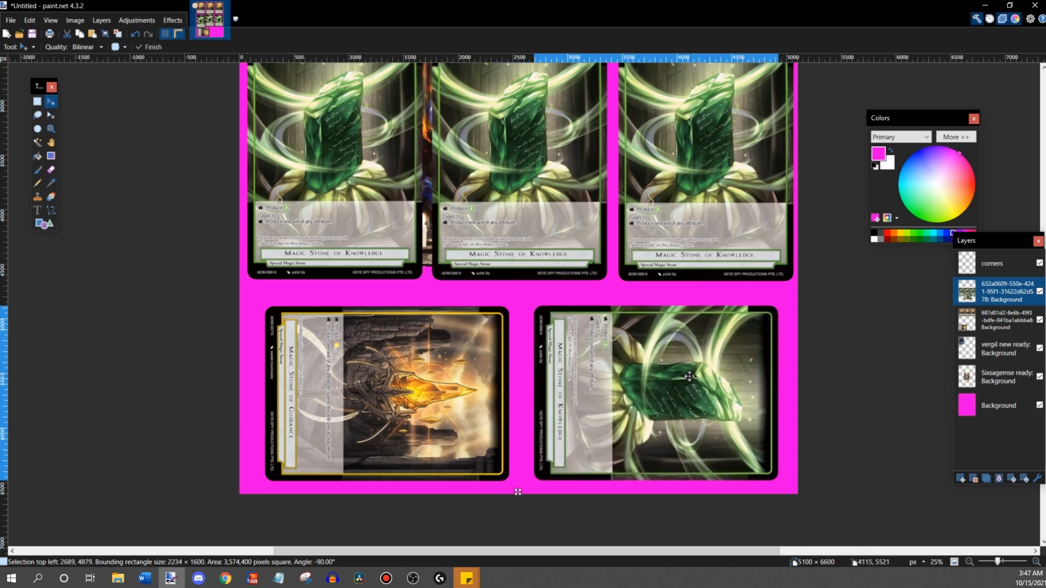
key(ctrl+d)
key(s)
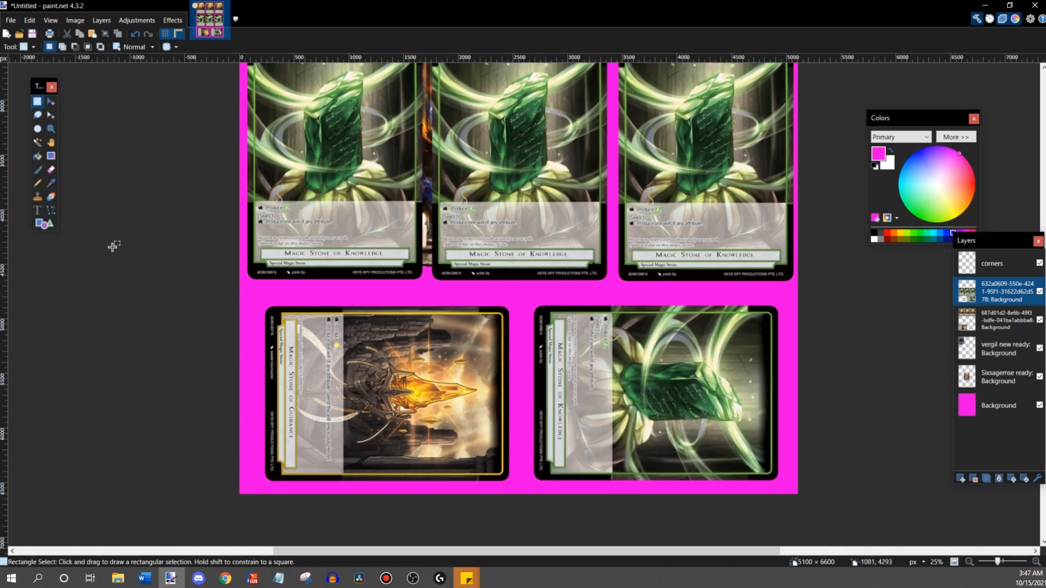
- Hide the vergil new ready, Sixsagemse ready, corners and magenta Background layers
scroll(86, 276, up, 3)
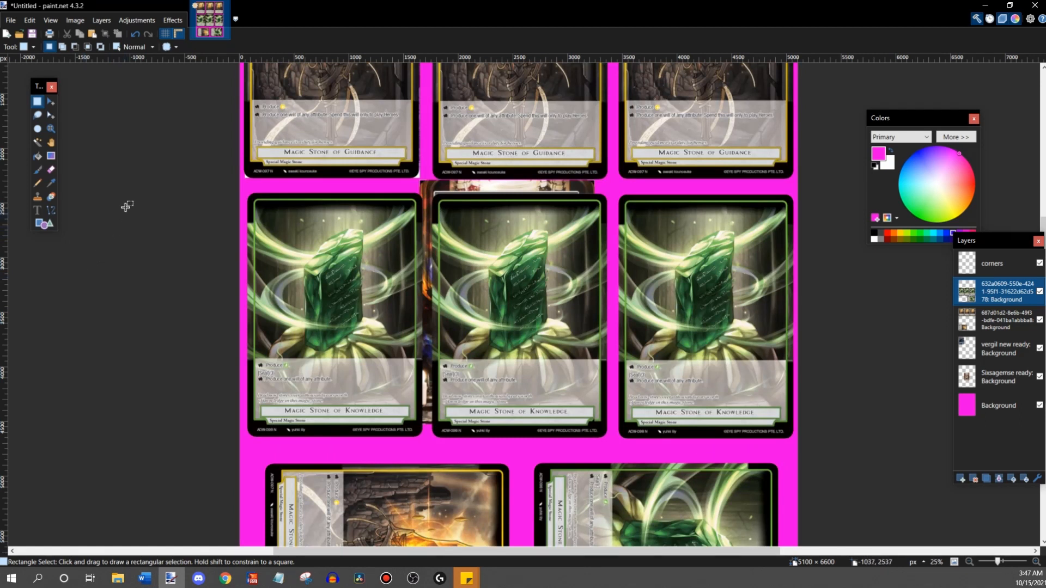
scroll(687, 278, up, 2)
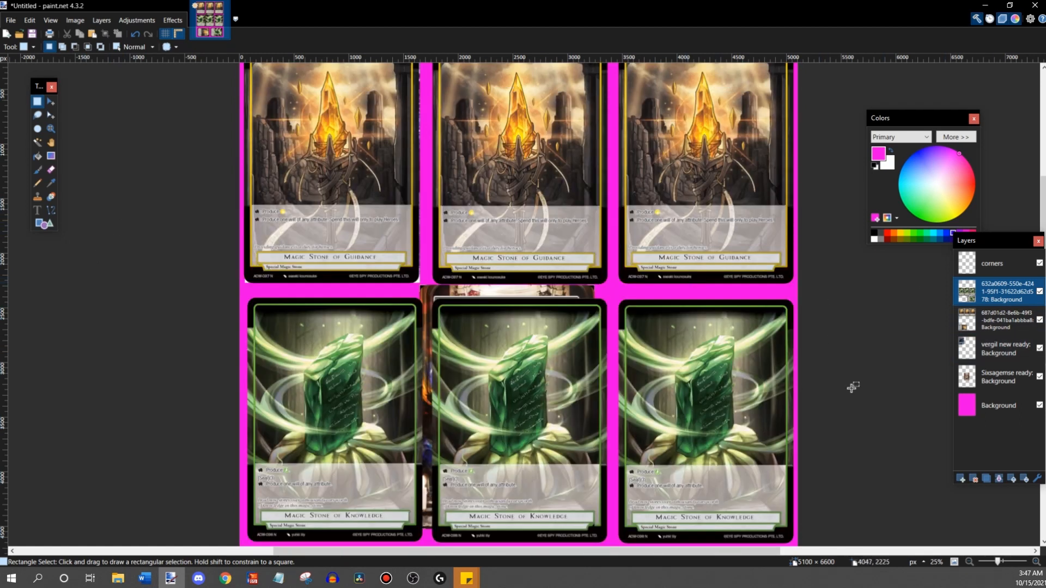
click(970, 562)
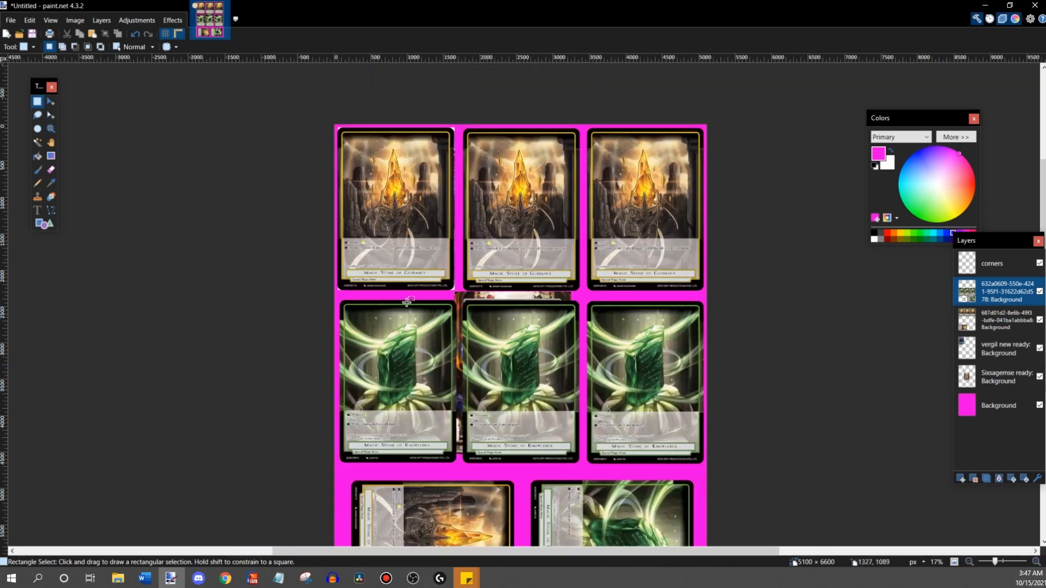
scroll(490, 240, down, 2)
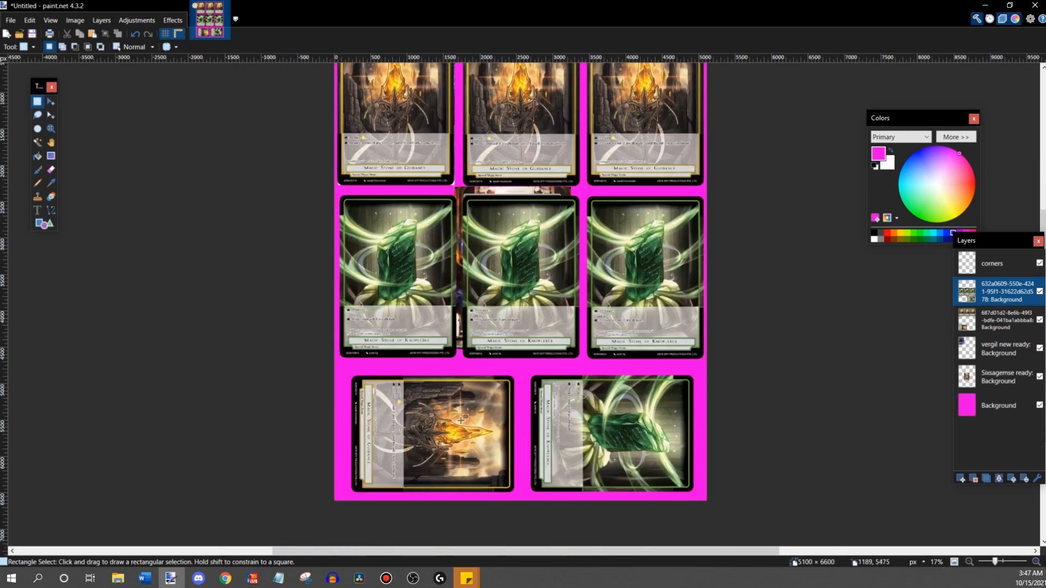
scroll(547, 404, up, 3)
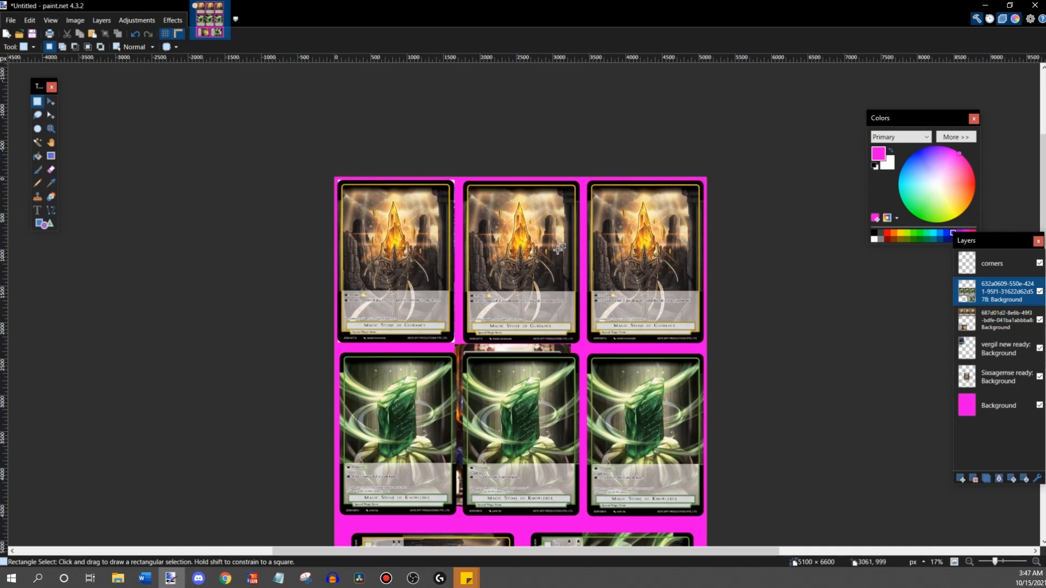
scroll(558, 249, down, 3)
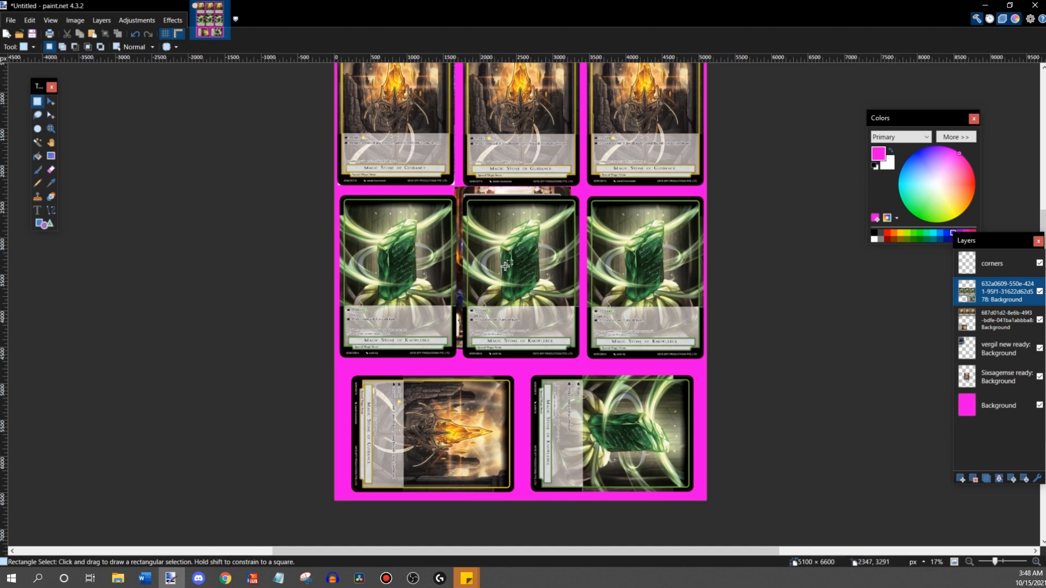
scroll(506, 265, up, 2)
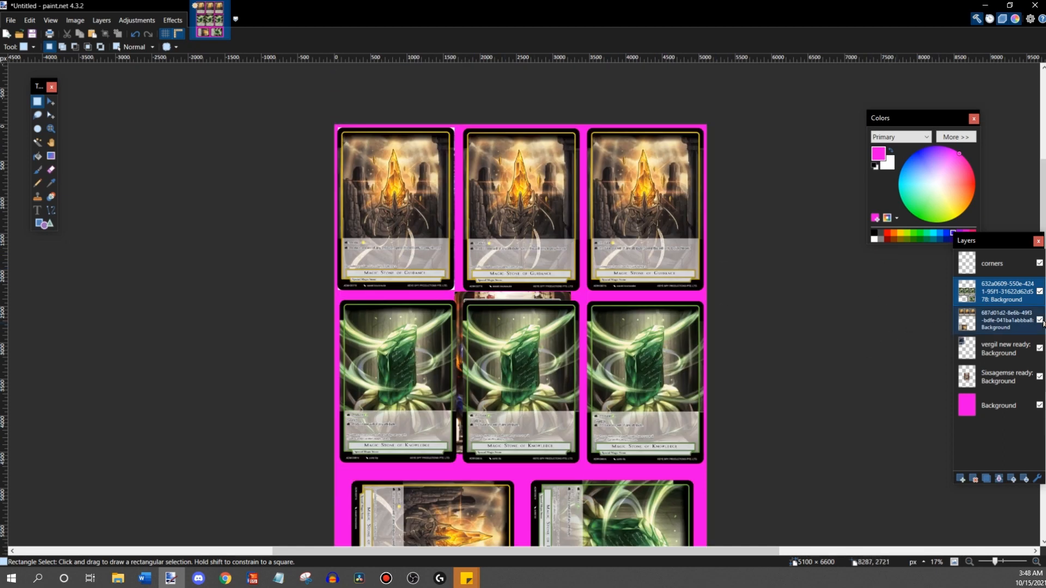
click(1040, 348)
click(1039, 376)
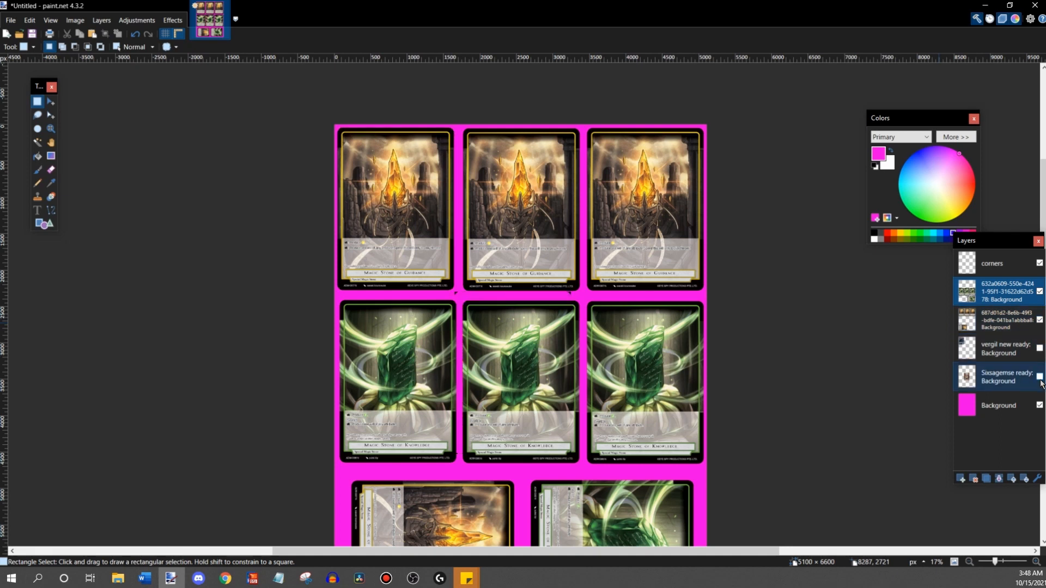
click(1039, 264)
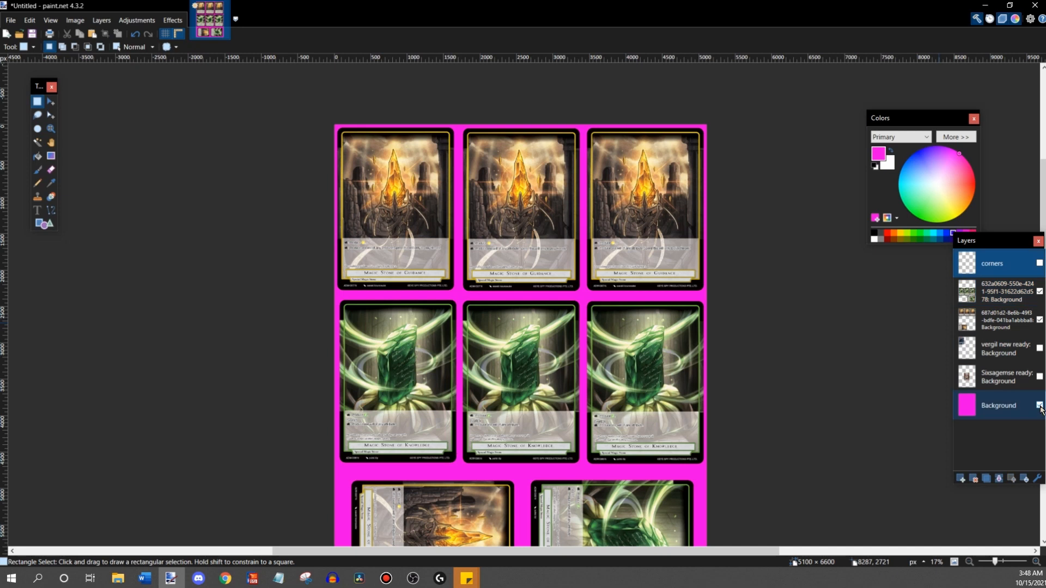
click(1039, 406)
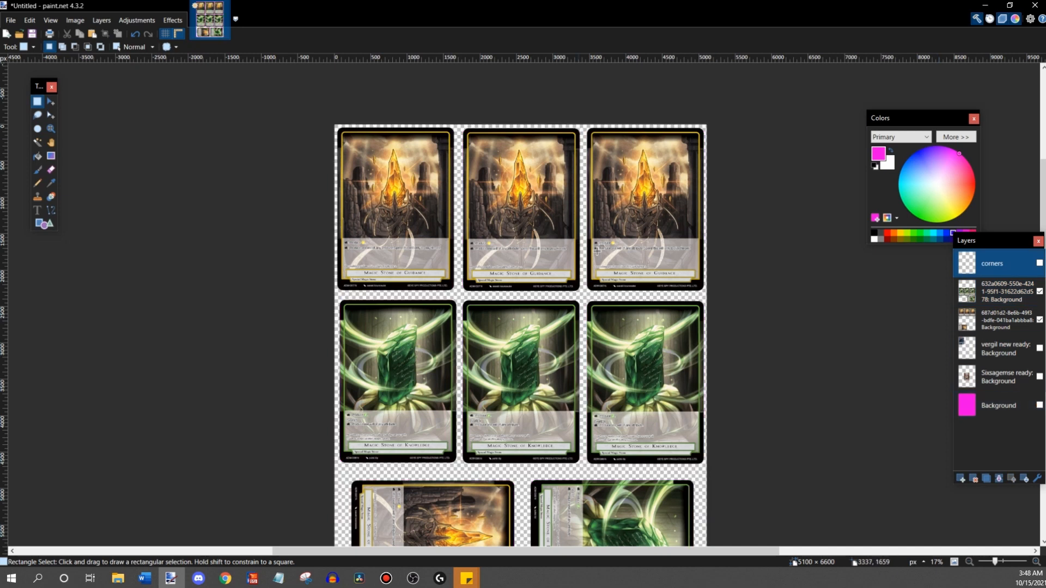
- Add a new layer above the corners layer and name it Proxy text
click(108, 24)
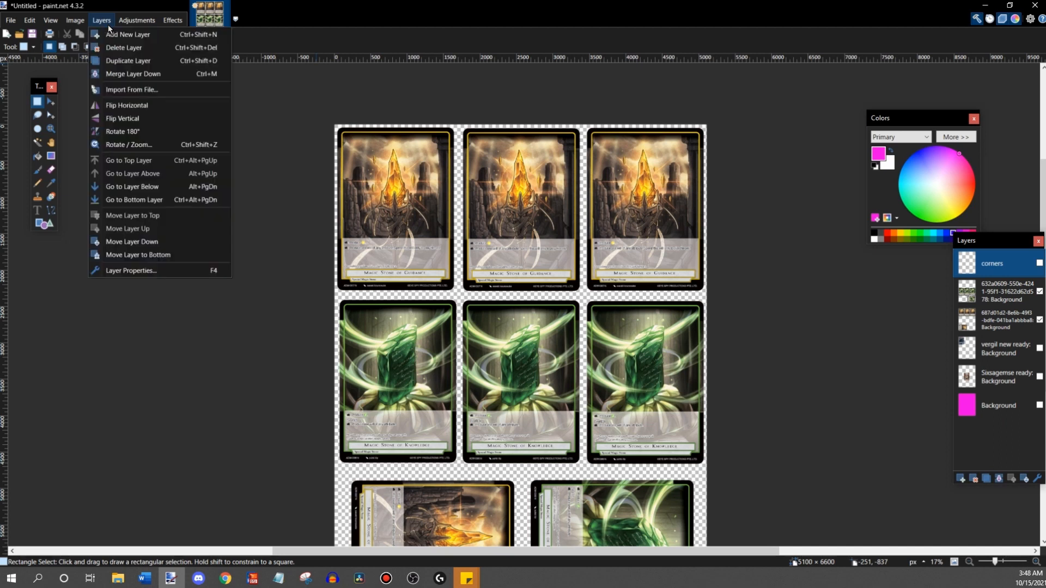
click(111, 35)
double_click(990, 267)
text(Pr)
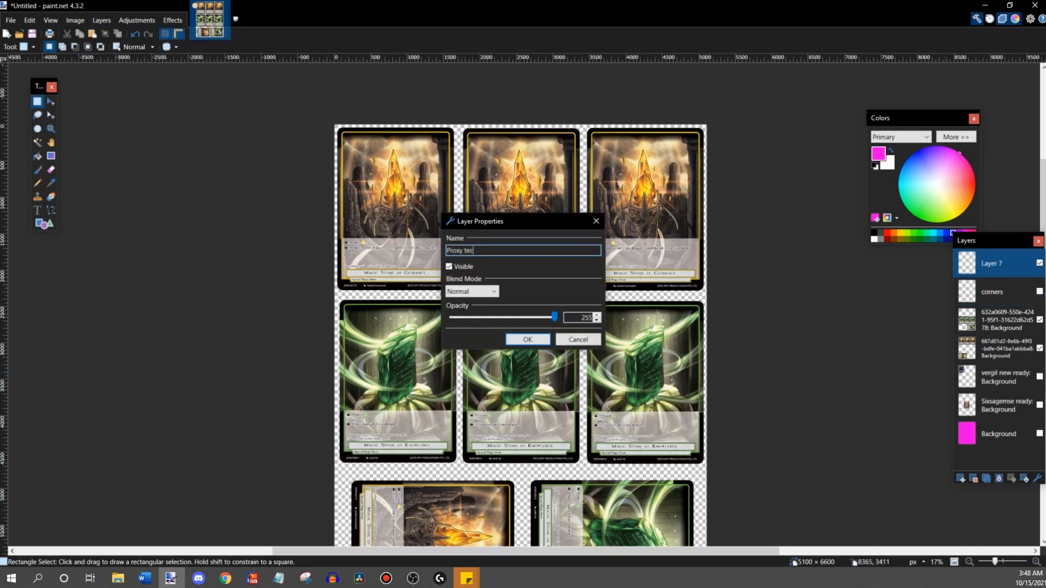
text(oxy text)
key(Return)
- Write the text Proxy in white ForceofWill002.0 font, size 48, over the middle Magic Stone of Guidance card
click(37, 210)
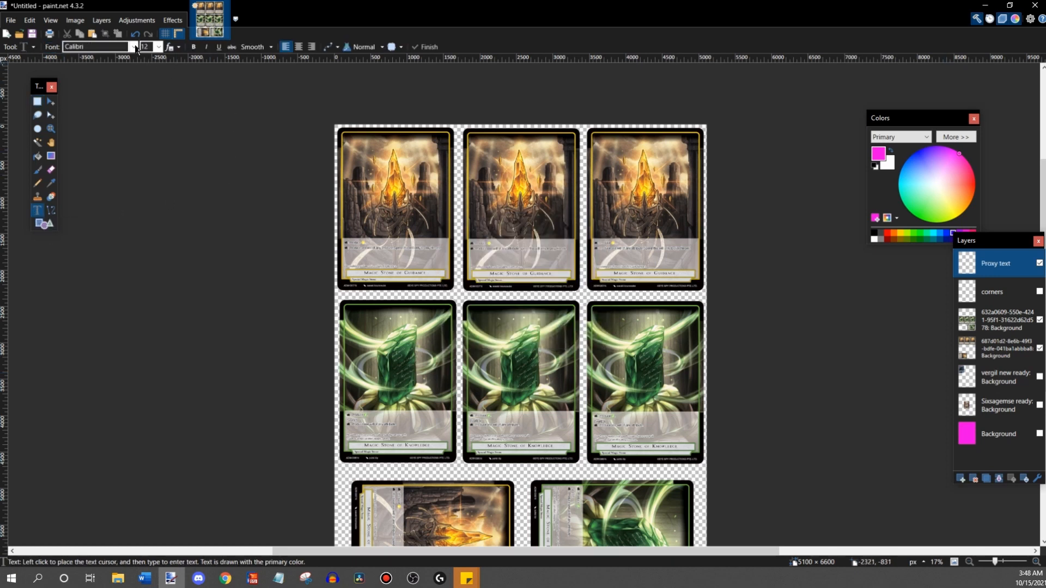
click(133, 47)
scroll(158, 209, down, 3)
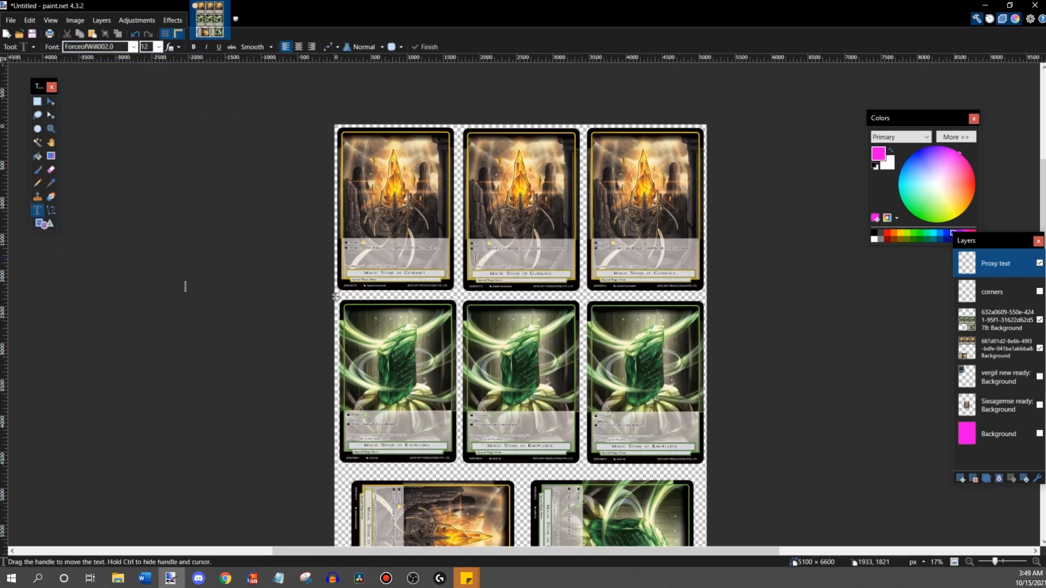
click(158, 47)
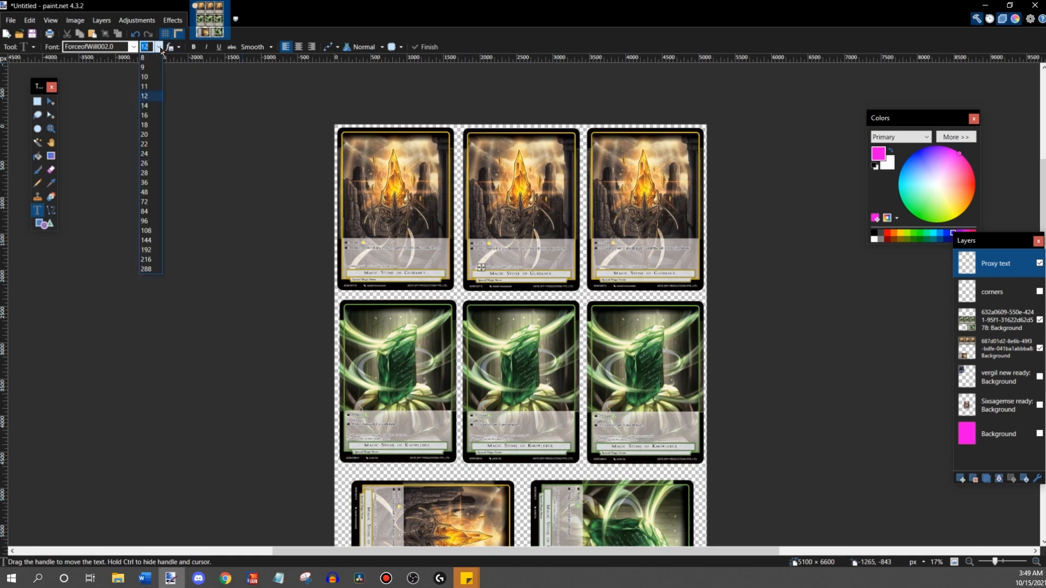
click(145, 202)
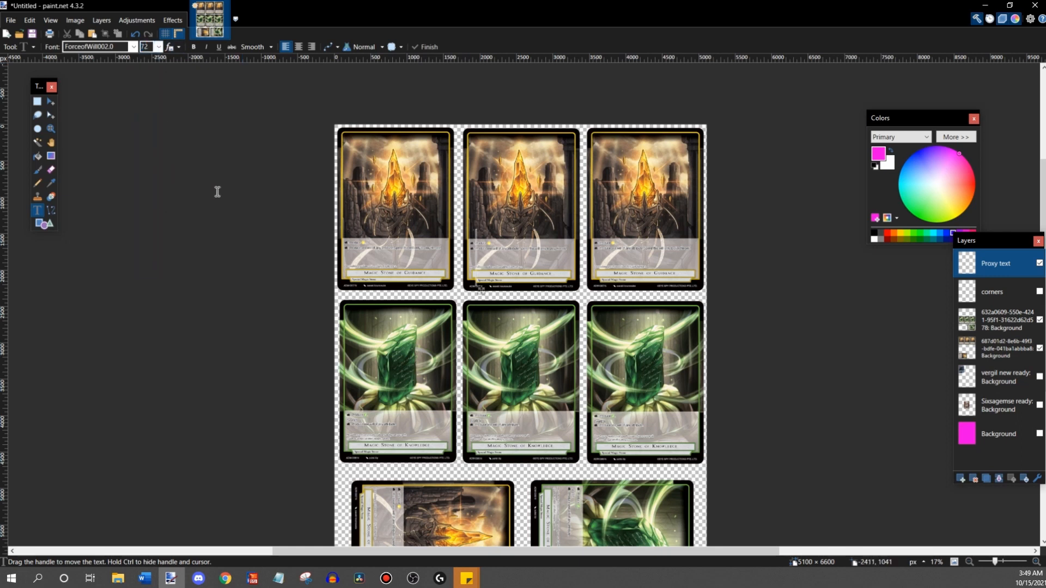
click(159, 48)
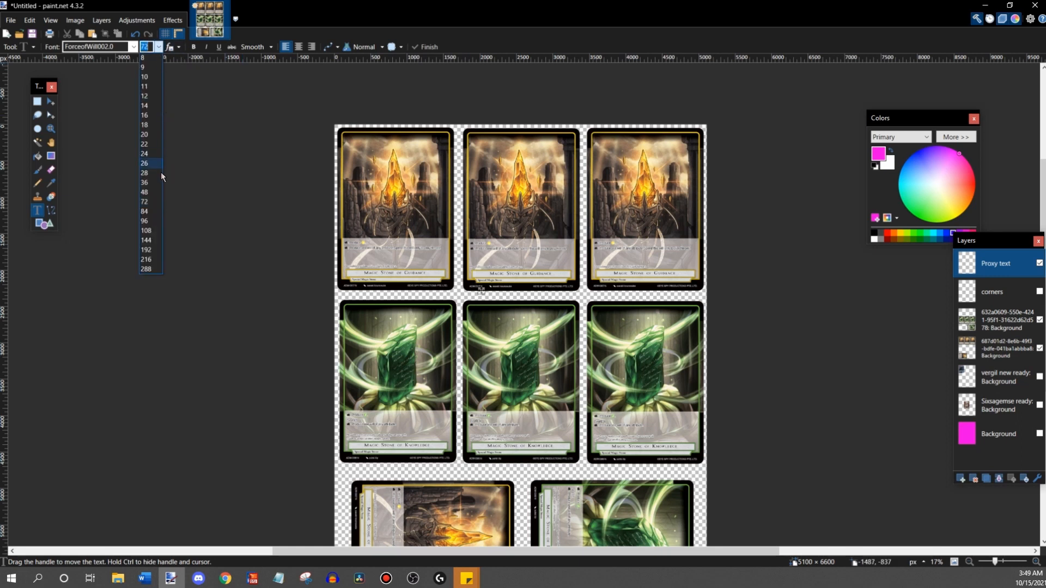
click(158, 194)
text(Proxy)
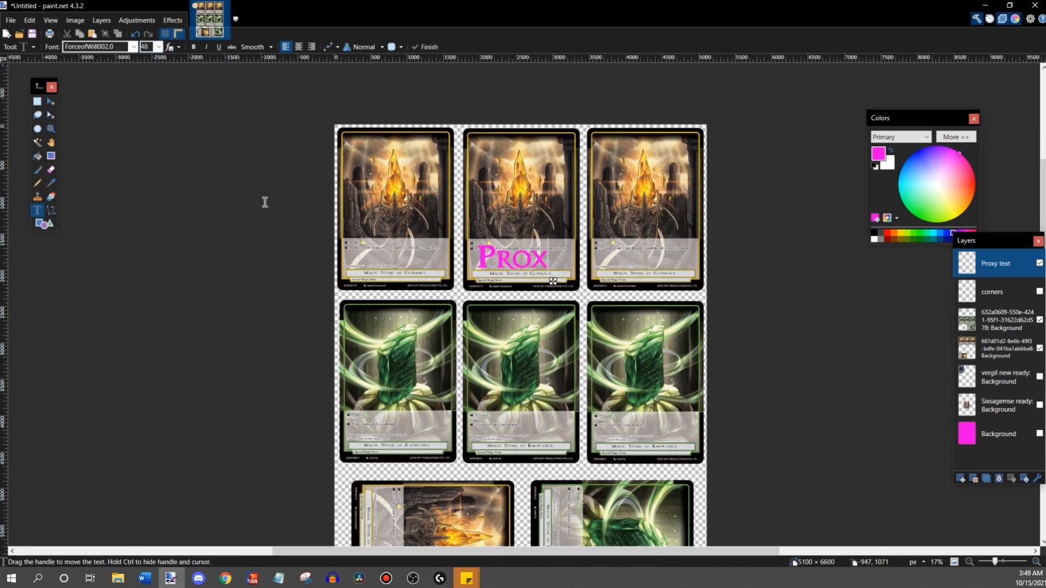
click(891, 155)
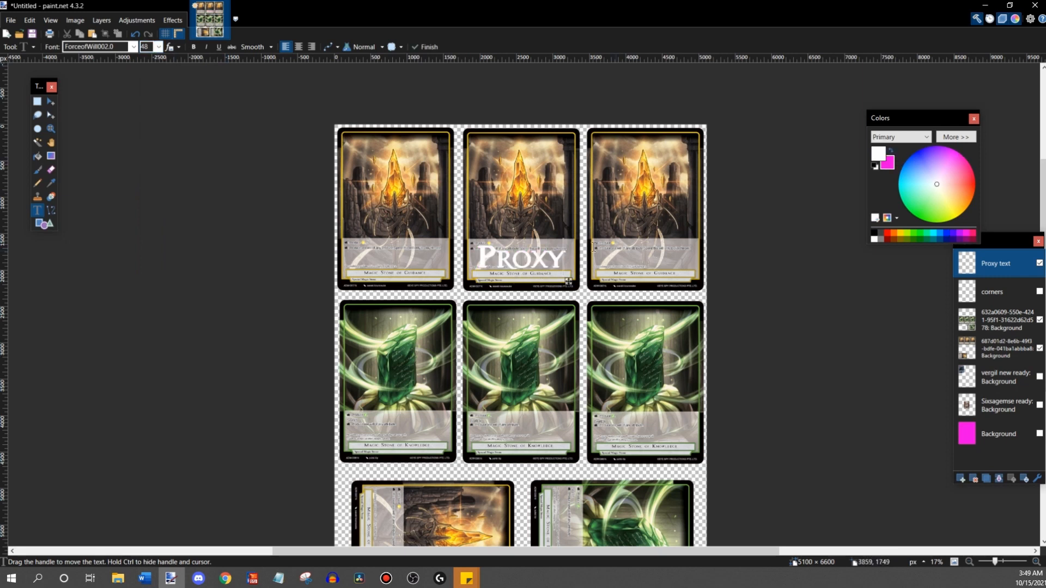
- Select the Proxy text, rotate it 90° and move it onto the first Magic Stone of Guidance card
click(37, 101)
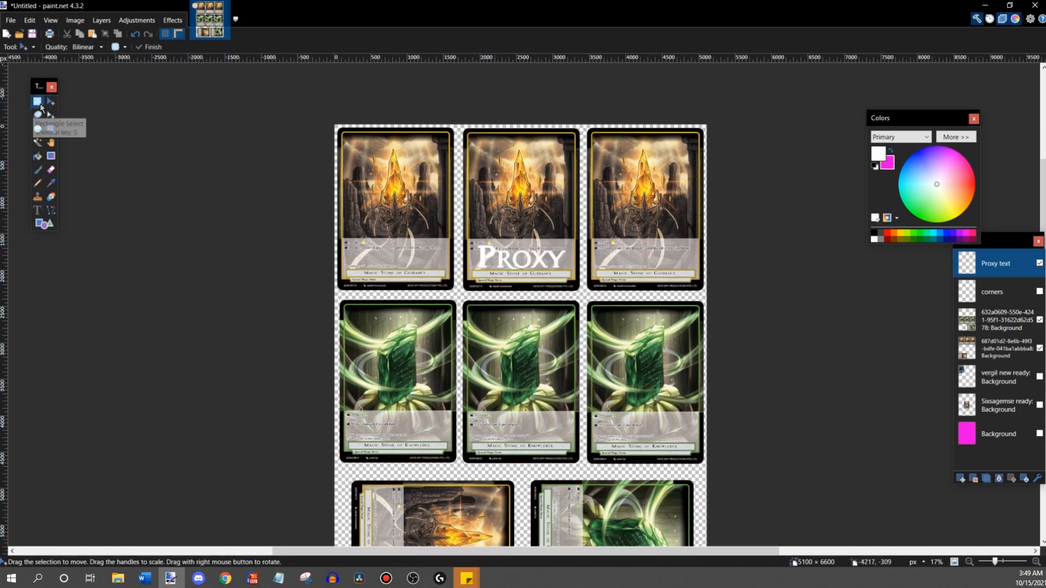
drag(458, 229, 594, 288)
click(51, 101)
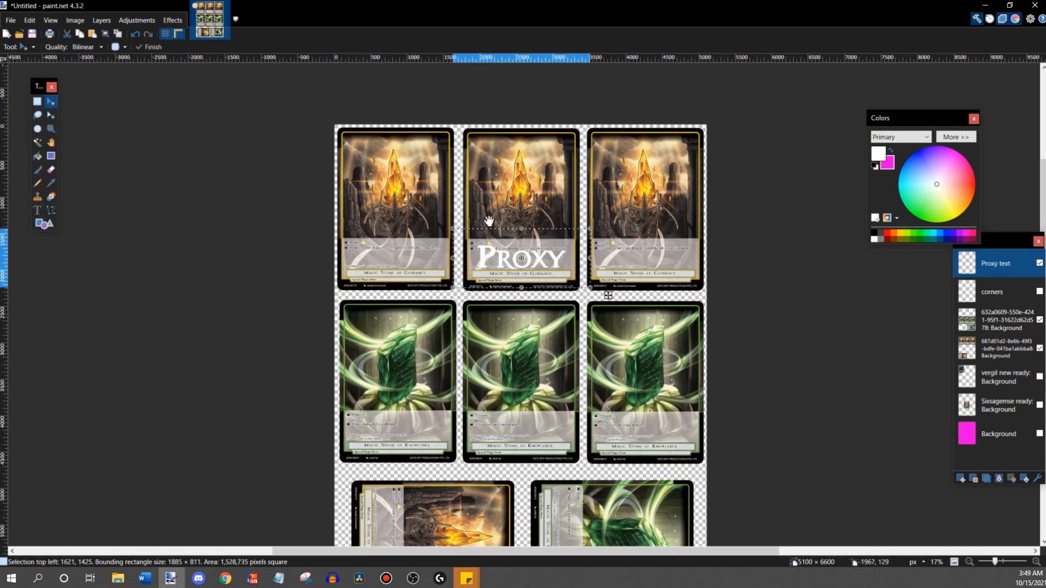
drag(531, 217, 438, 225)
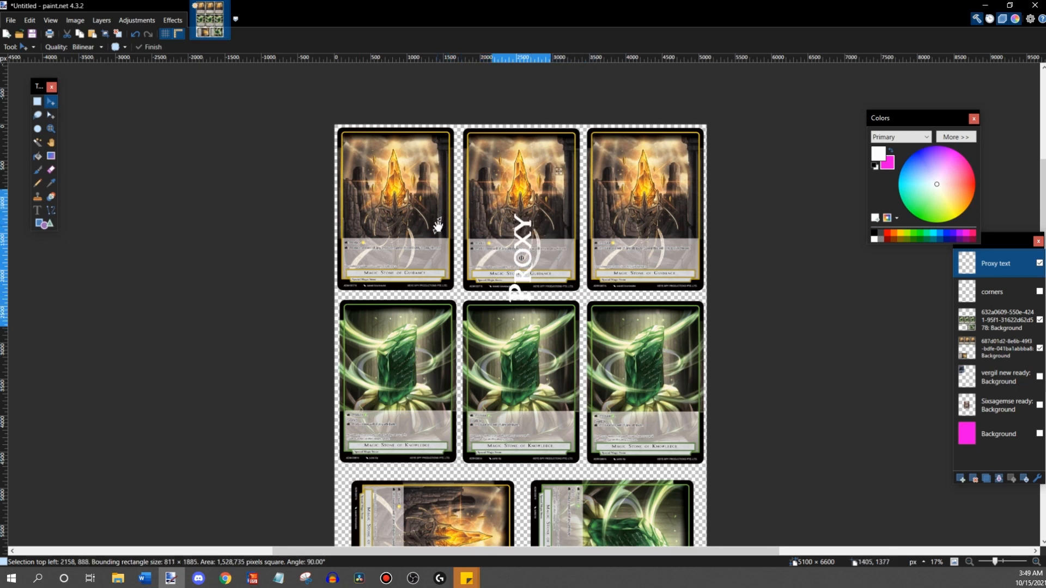
drag(531, 280, 438, 212)
- Shrink the rotated Proxy text selection to 595 × 1382 pixels, placed at 1117, 12 along the first Guidance card's right edge
click(1035, 569)
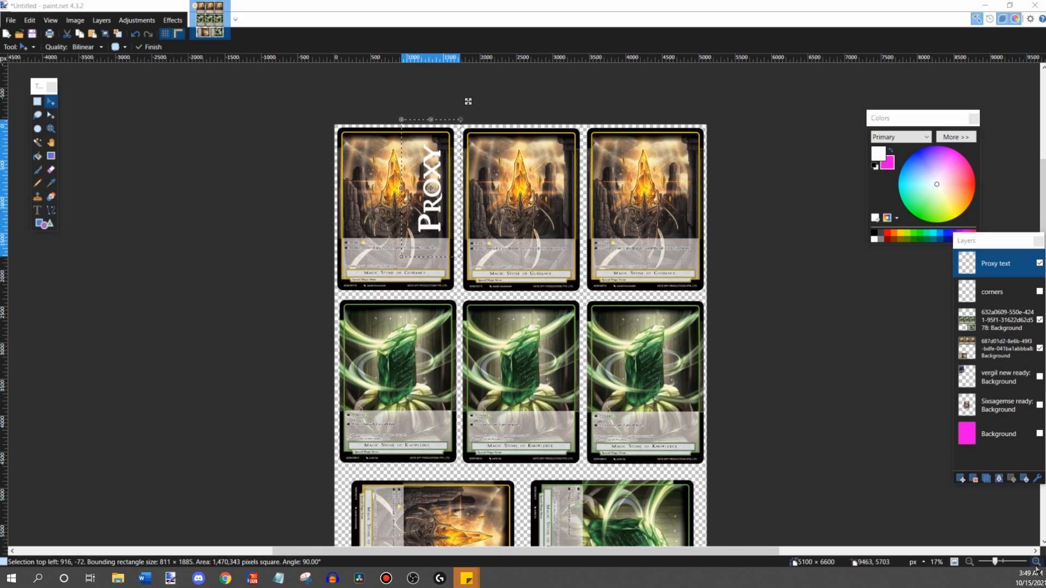
double_click(1036, 562)
drag(415, 551, 387, 551)
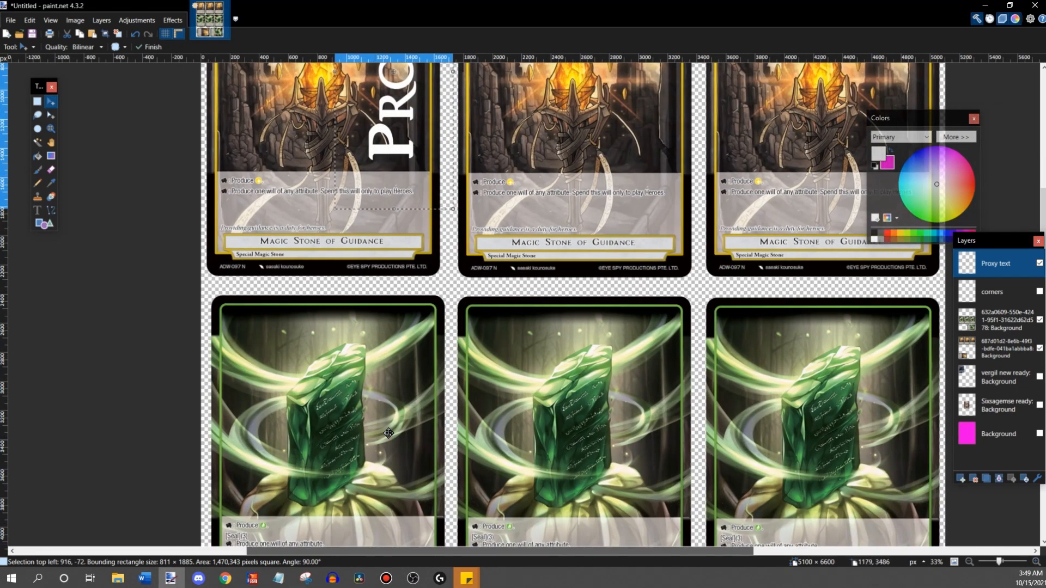
scroll(389, 338, up, 3)
drag(334, 366, 368, 306)
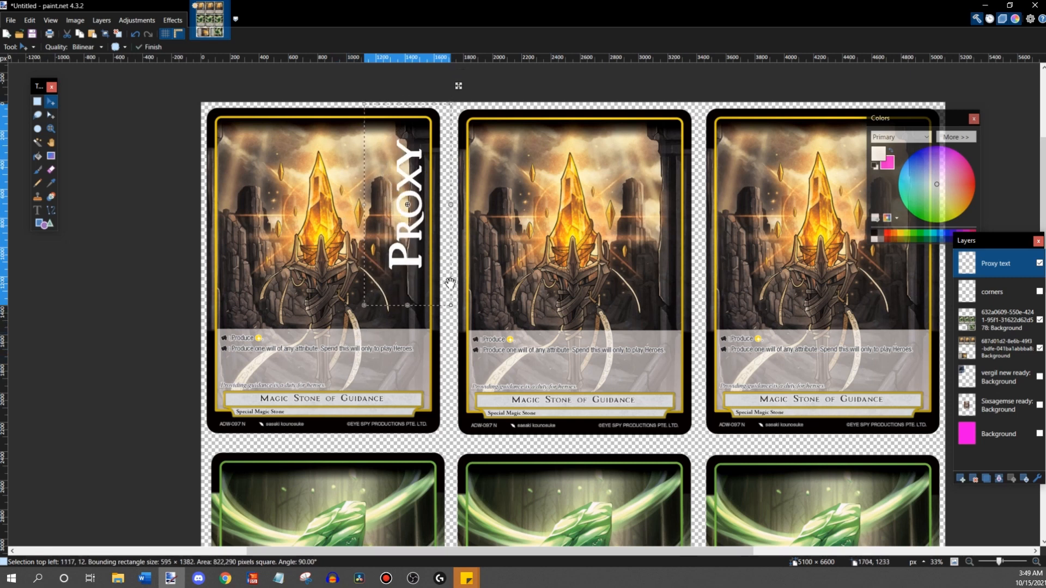
- Copy the Proxy text and paste it onto the second Magic Stone of Guidance card at 2833, 24
click(81, 31)
key(ctrl+v)
drag(398, 285, 648, 285)
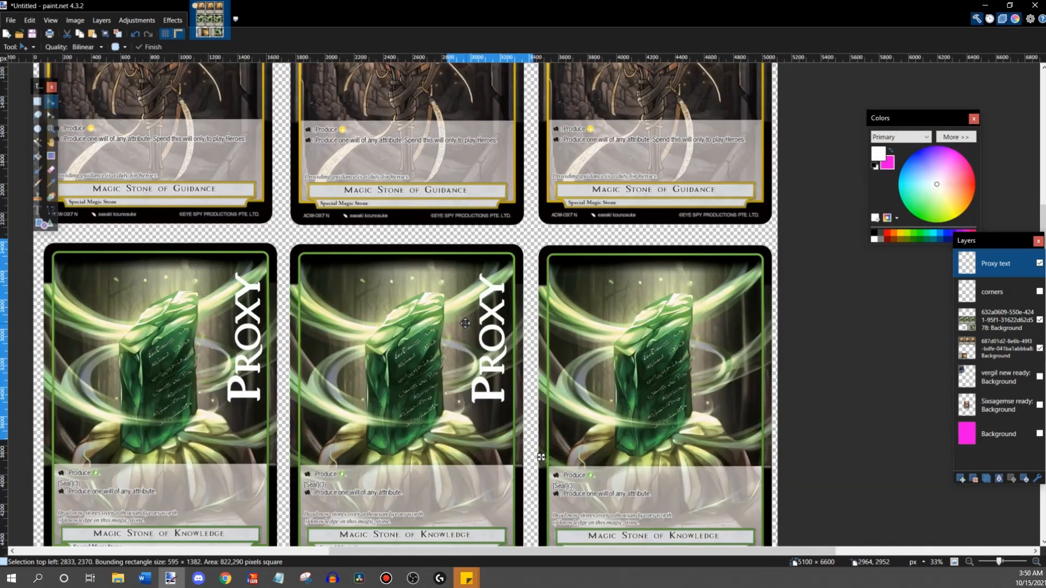
- Place a Proxy copy on the second Magic Stone of Knowledge card at 2833, 2370 and paste another on the third at 4558, 2370
drag(465, 323, 464, 322)
click(94, 34)
drag(243, 164, 742, 314)
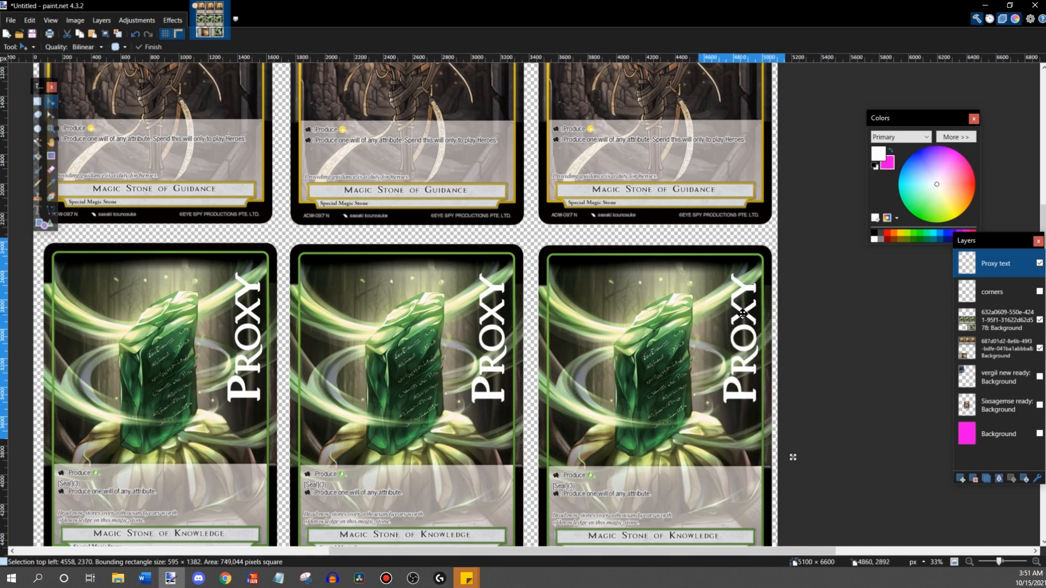
- Paste a Proxy text copy, rotate it -90° and place it on the sideways Magic Stone of Guidance card at 1101, 5958
scroll(257, 238, down, 3)
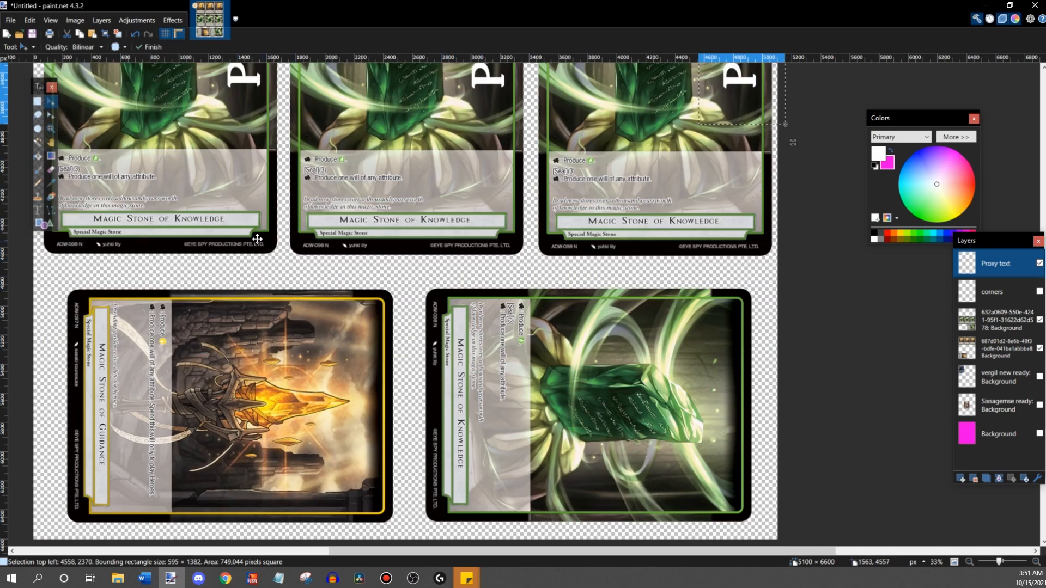
scroll(257, 239, down, 1)
key(ctrl+v)
drag(239, 231, 340, 179)
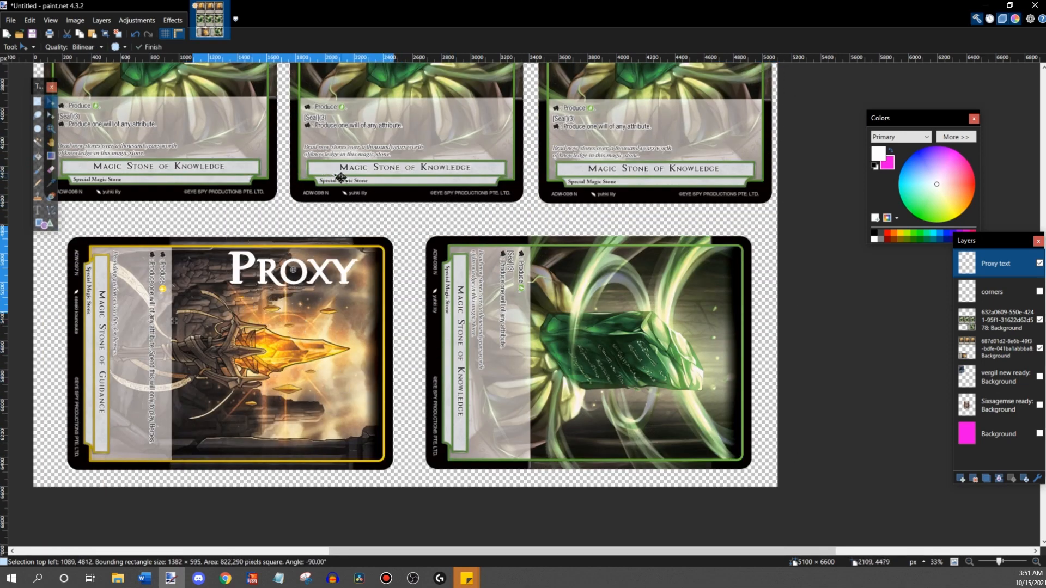
drag(317, 269, 320, 435)
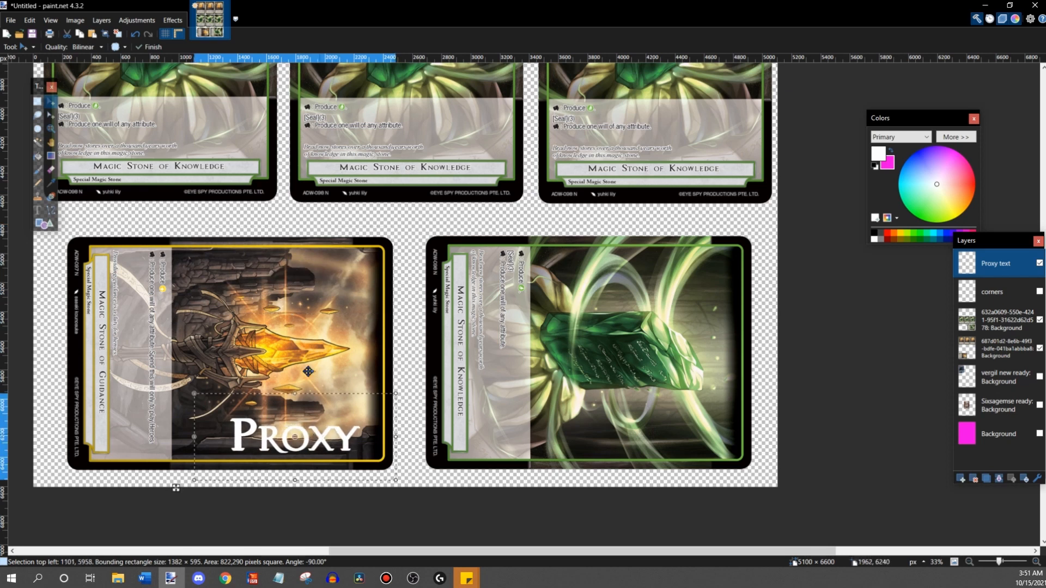
- Paste another Proxy text copy, rotate it -90° and place it on the sideways Magic Stone of Knowledge card at 3579, 5961
click(92, 34)
drag(234, 113, 407, 200)
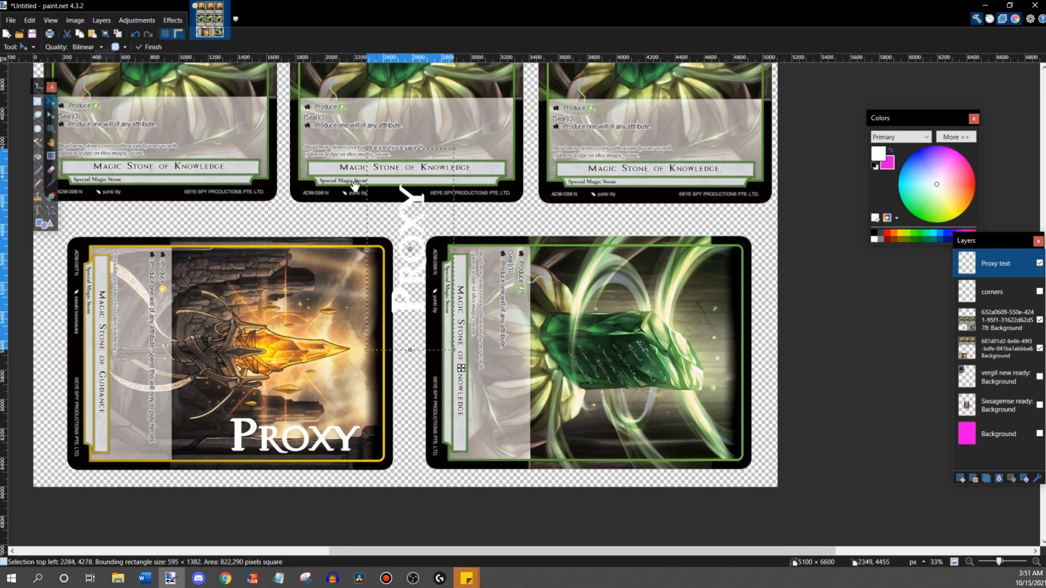
drag(346, 214, 413, 158)
scroll(564, 224, up, 5)
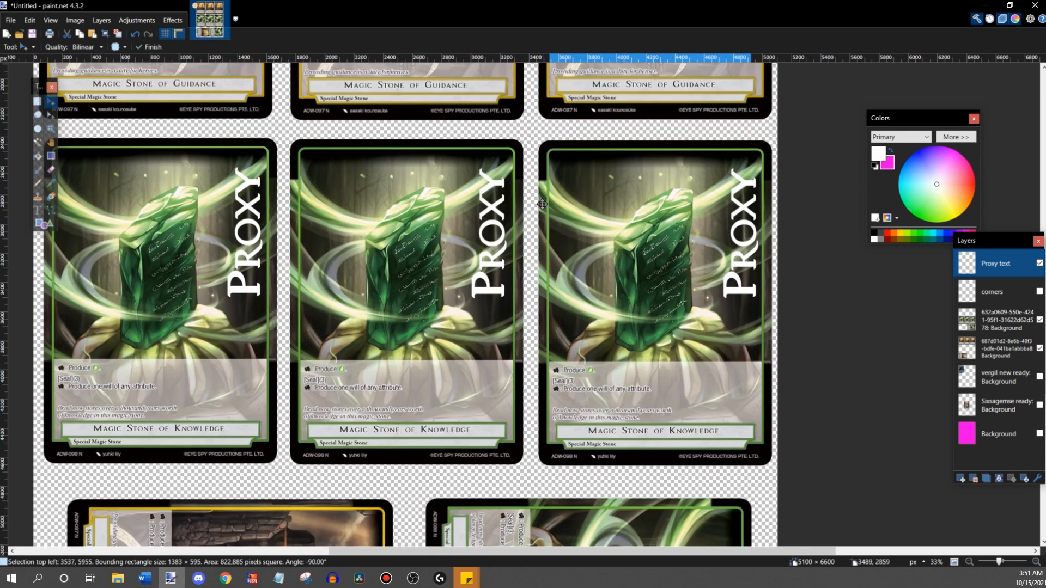
scroll(542, 204, down, 10)
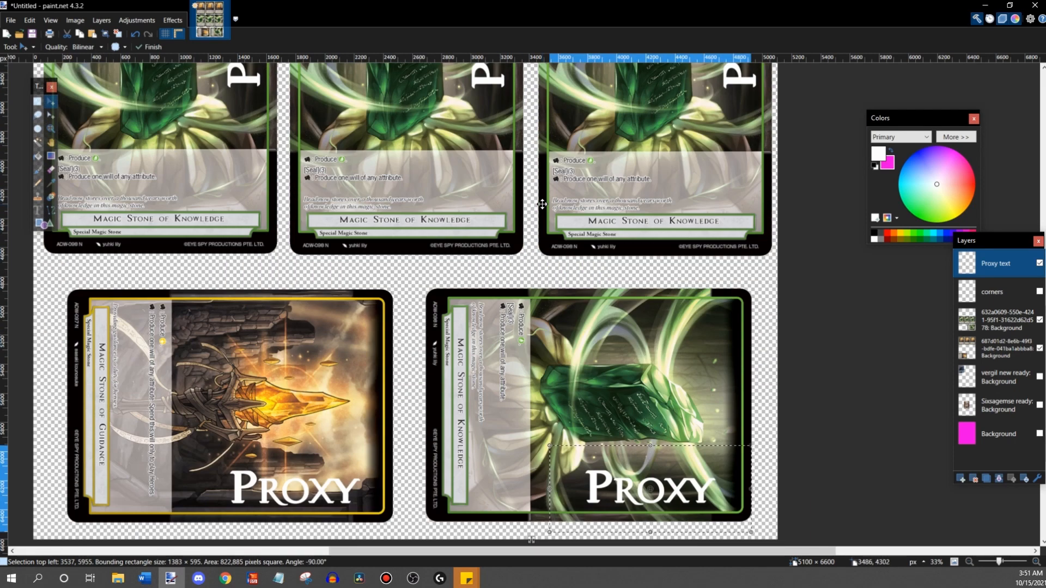
drag(673, 278, 681, 280)
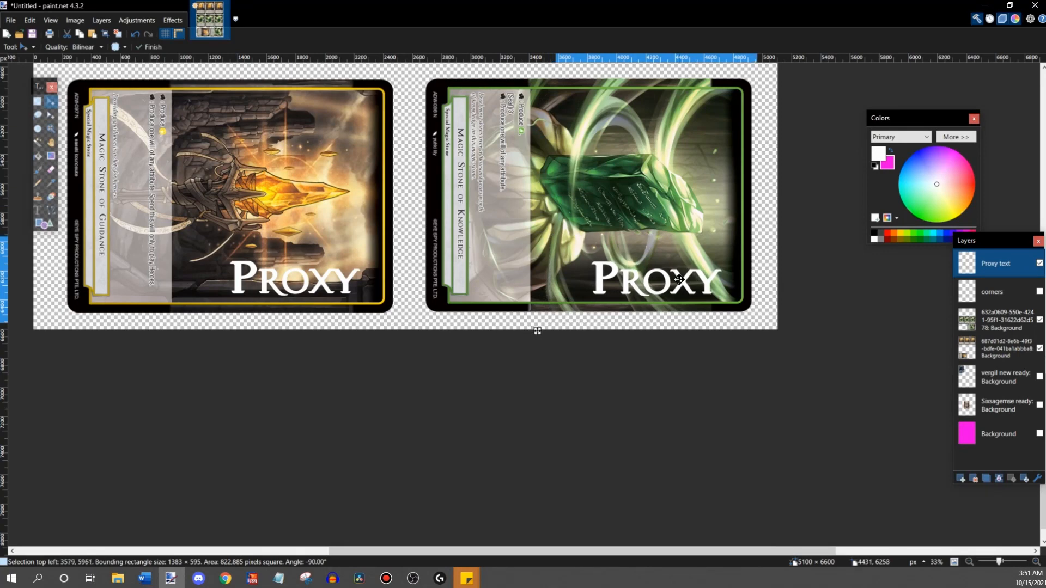
- Look over the whole sheet to check the Proxy text placement on every Magic Stone card
scroll(679, 279, up, 1)
scroll(676, 279, up, 10)
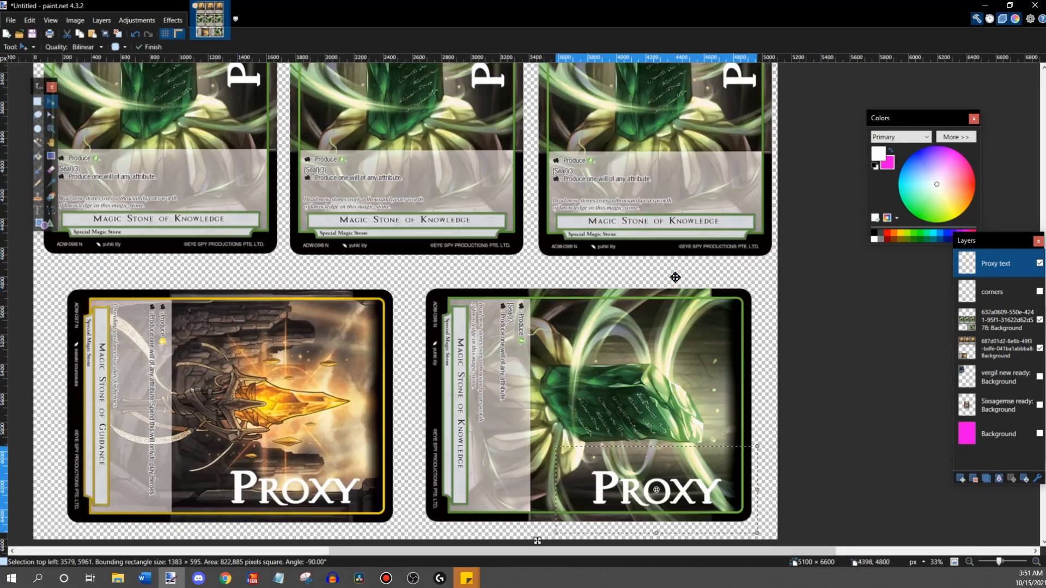
scroll(675, 278, up, 5)
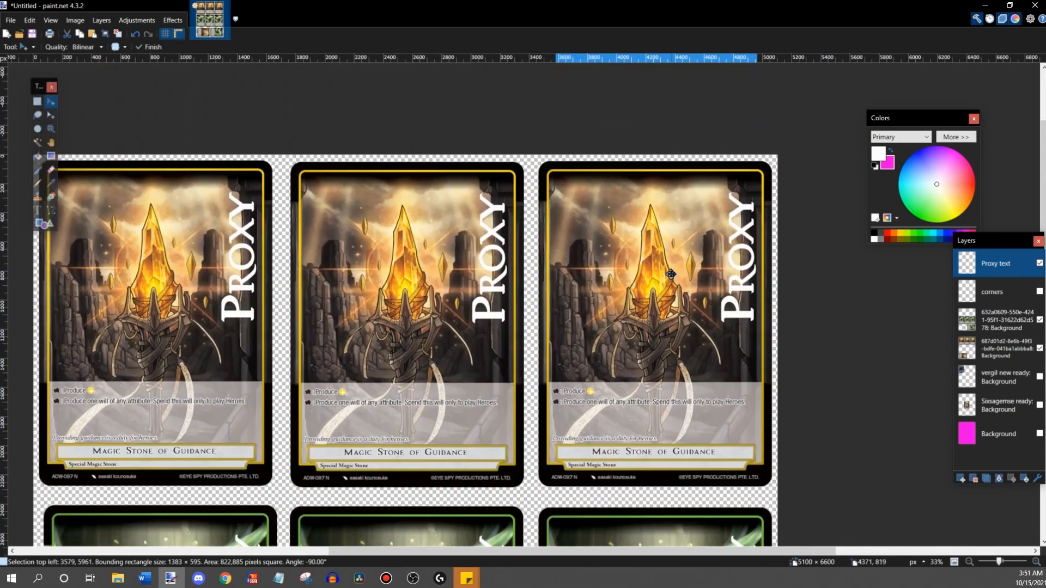
scroll(647, 256, down, 4)
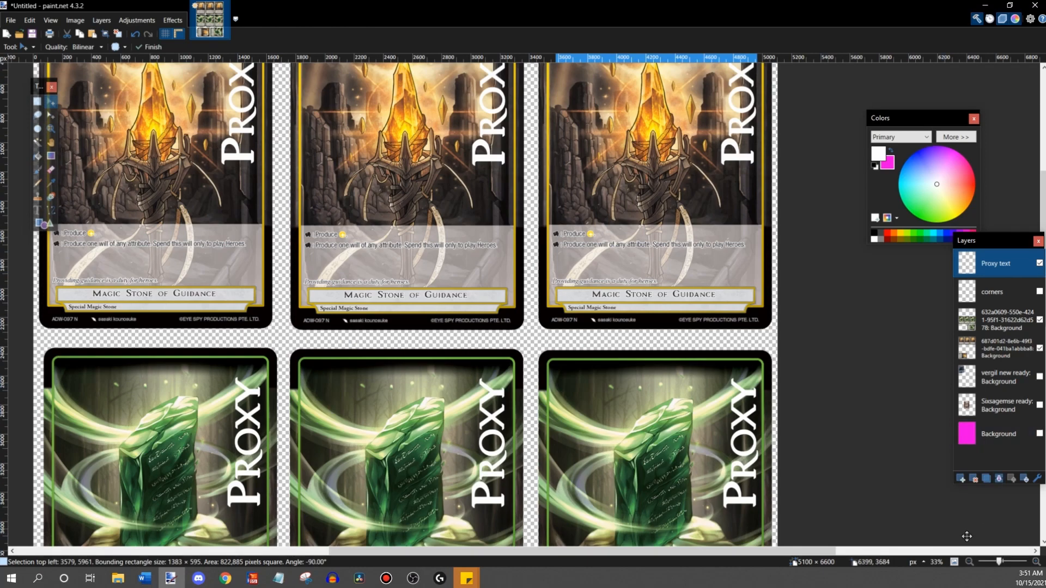
click(969, 562)
click(969, 562)
scroll(431, 229, down, 3)
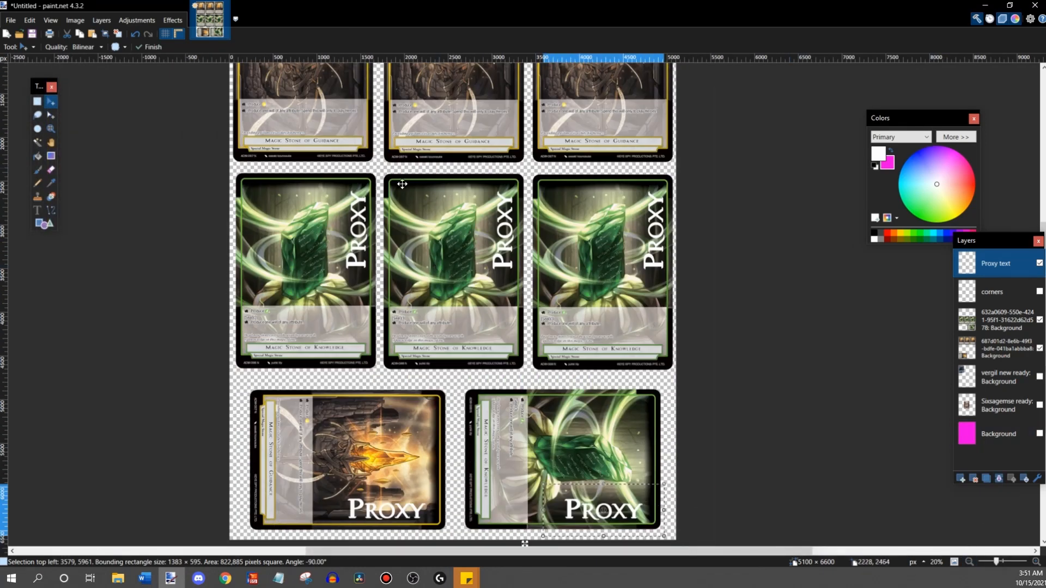
scroll(397, 210, up, 2)
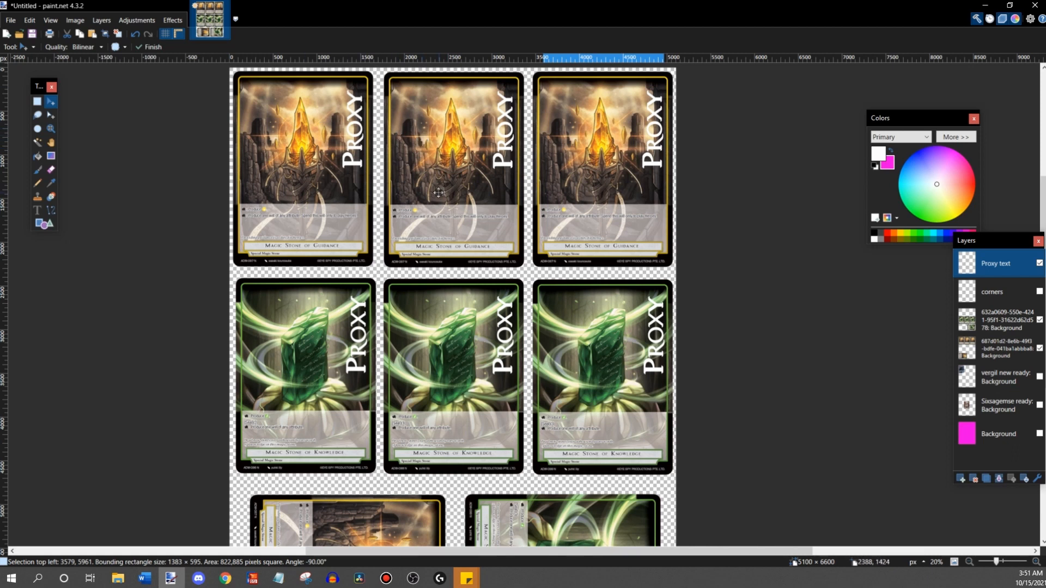
scroll(430, 221, down, 2)
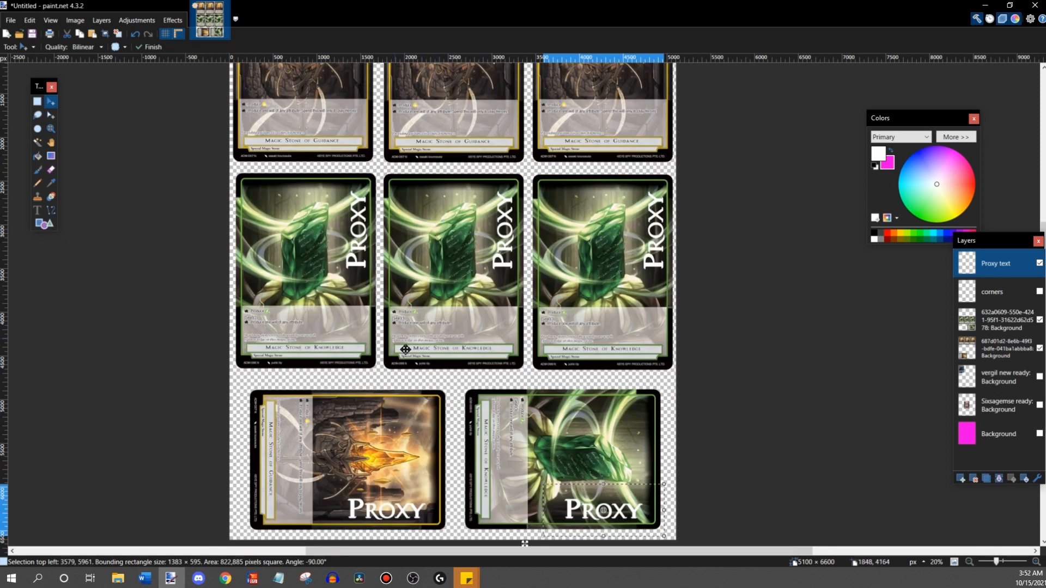
scroll(412, 352, up, 3)
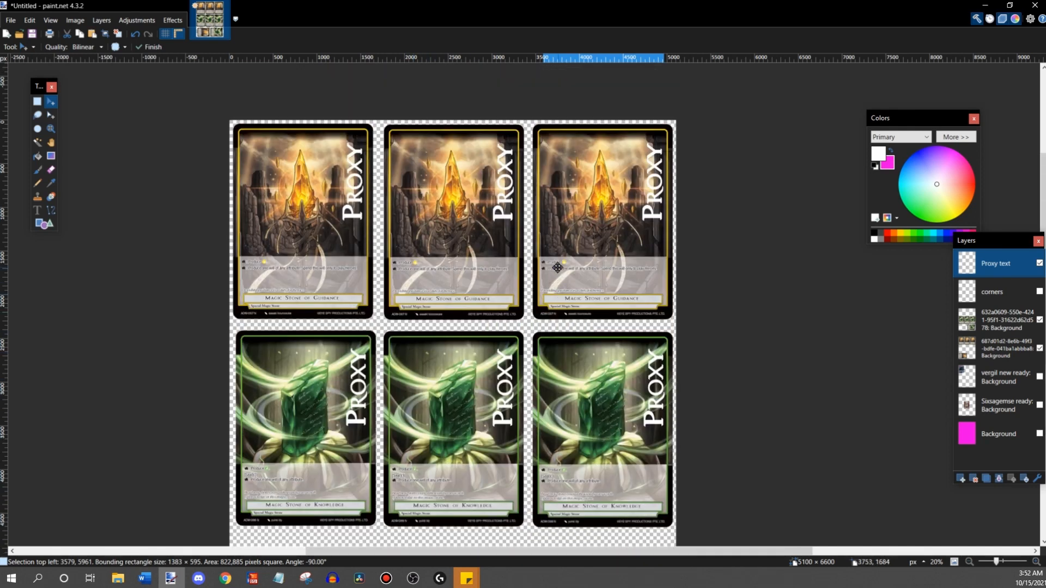
scroll(559, 264, down, 3)
scroll(486, 162, down, 1)
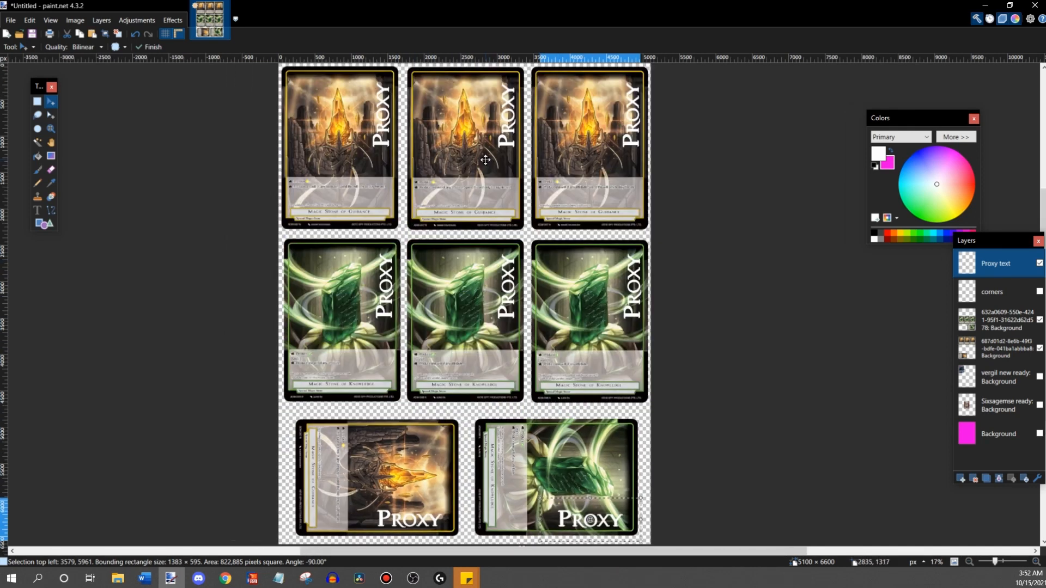
- Deselect the Proxy text and print the sheet as a full page photo on Letter glossy paper at high quality
click(37, 101)
click(10, 20)
click(30, 47)
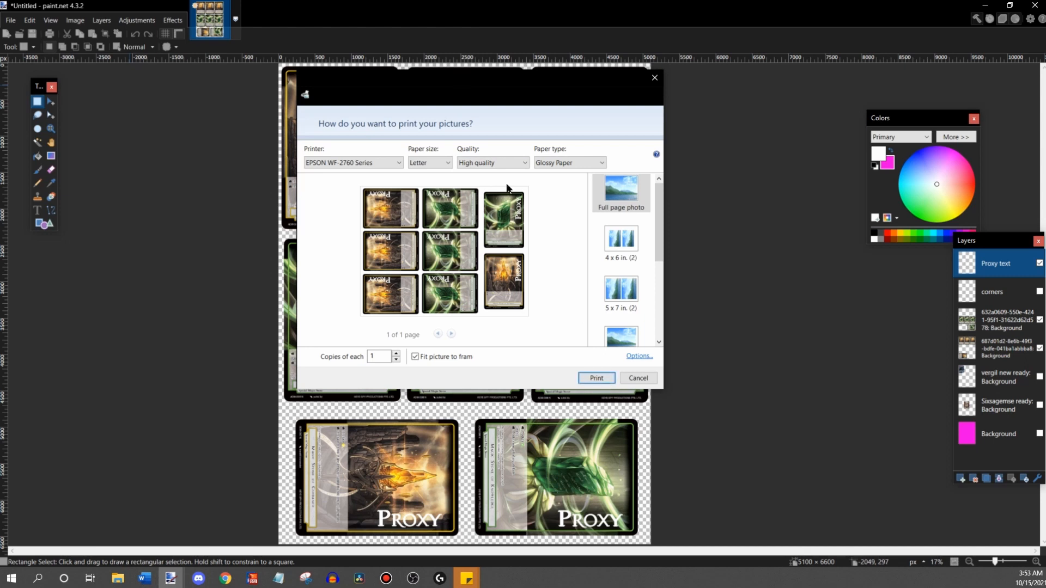
click(595, 377)
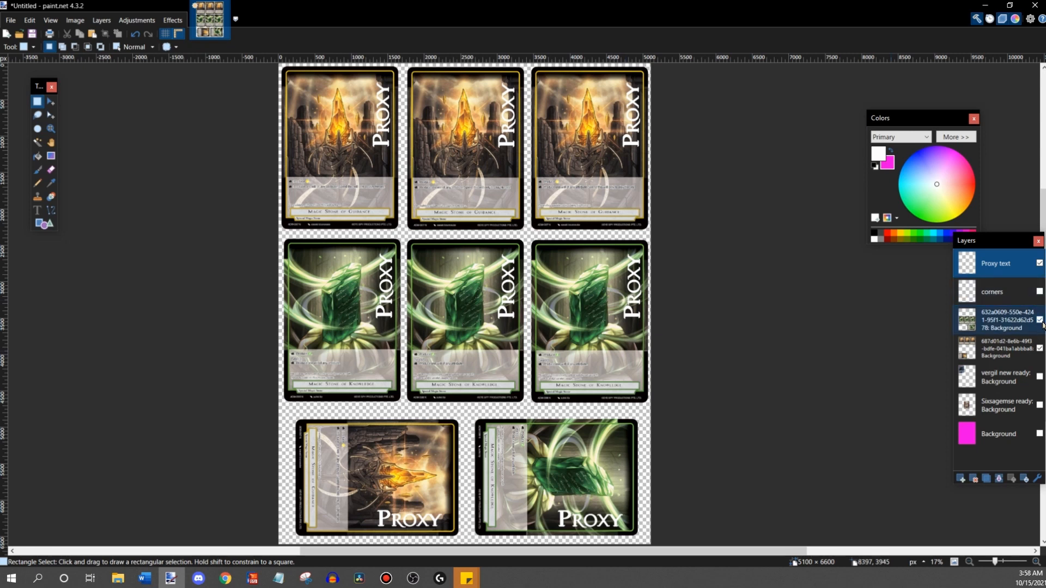
- Hide both Magic Stone layers and the Proxy text layer, and show the corners, vergil new ready and Sixsagemse ready layers
click(1039, 320)
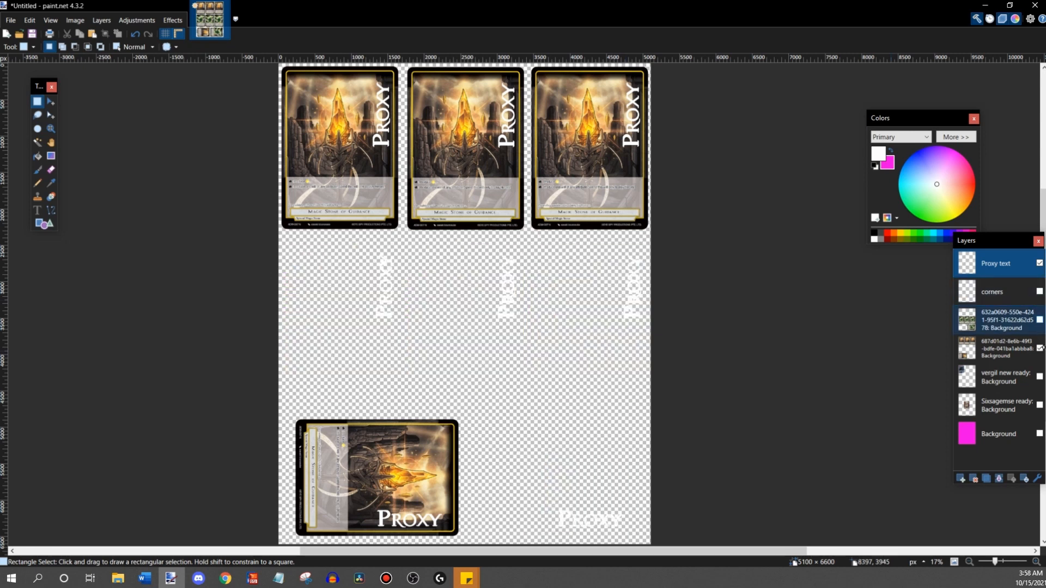
click(1039, 348)
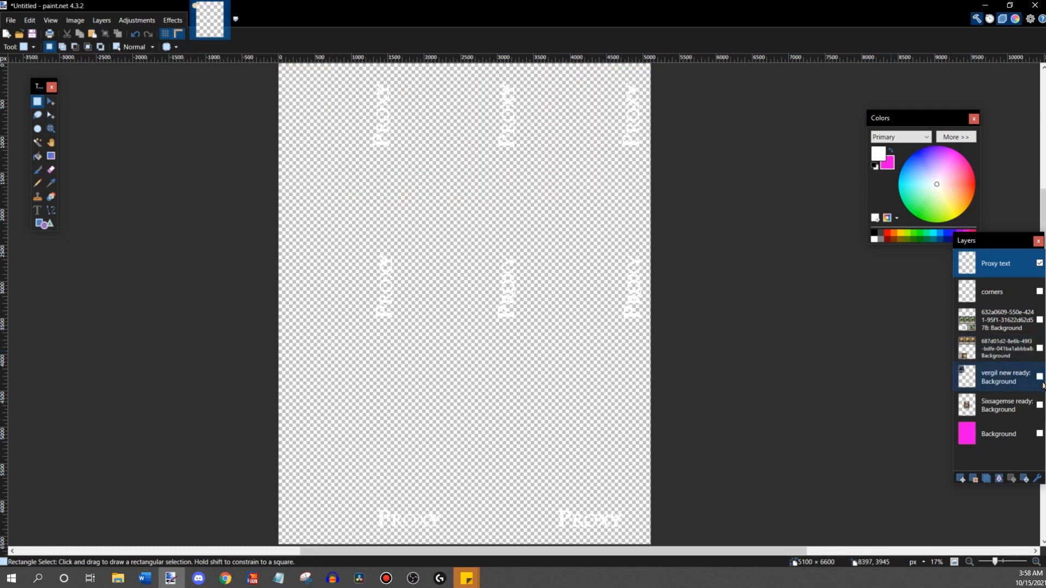
click(1039, 263)
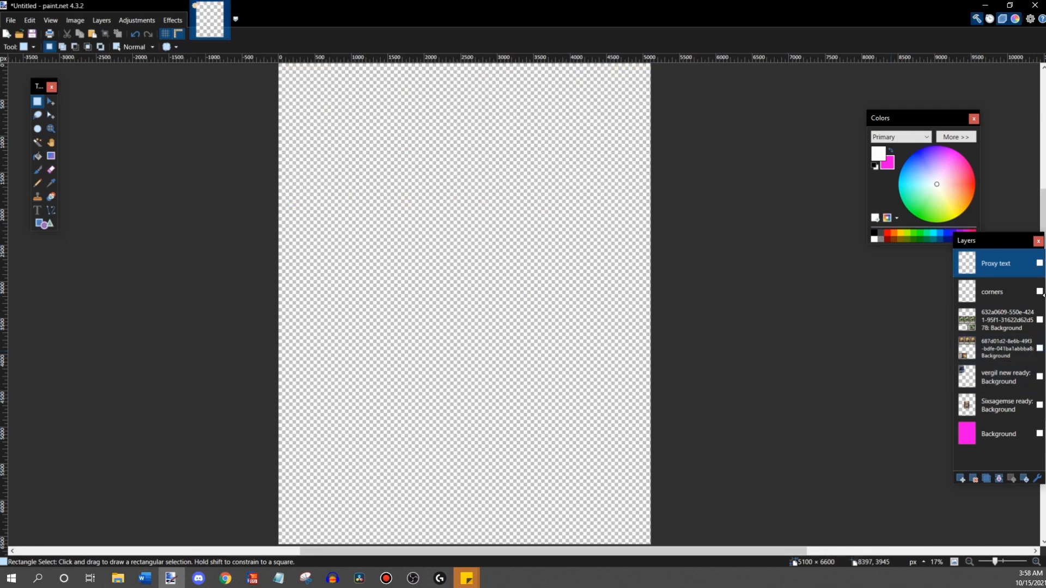
click(1034, 396)
click(1039, 376)
click(1039, 377)
click(1039, 405)
click(1039, 376)
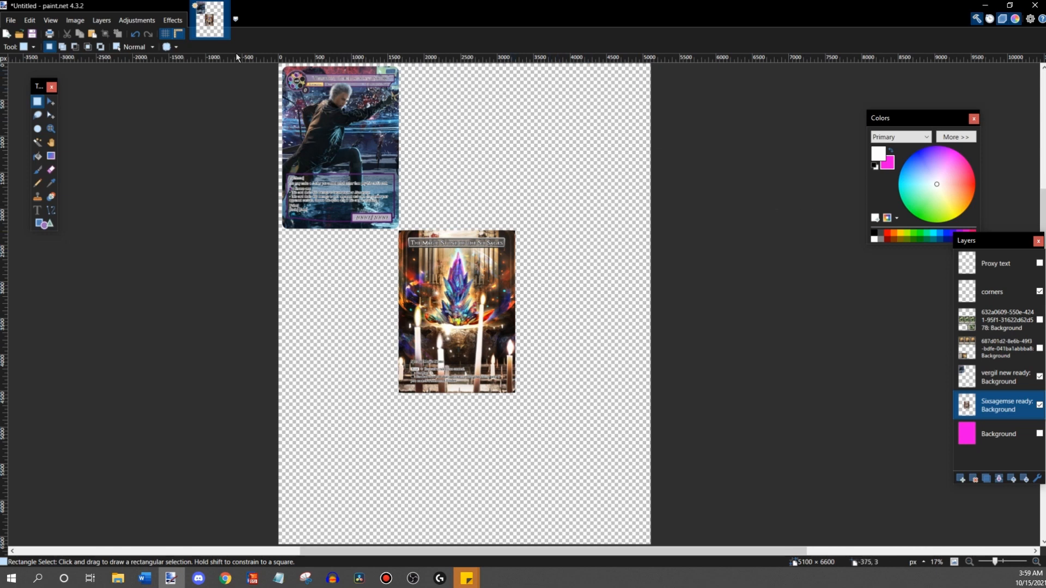
- Import the kiki 1 image as a new layer and move it over the central Six Sages card at 1650, 2394
click(103, 20)
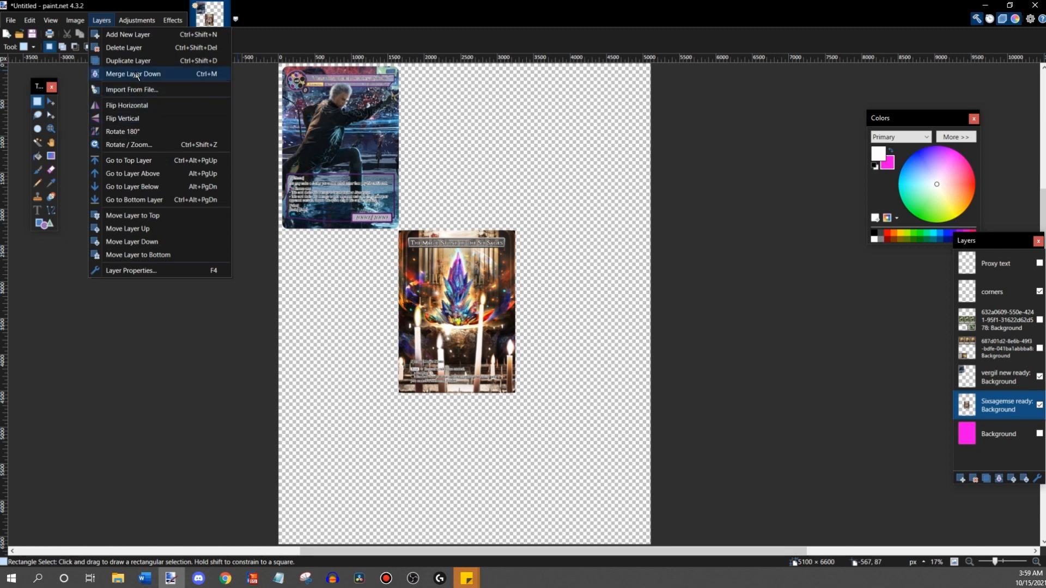
click(135, 88)
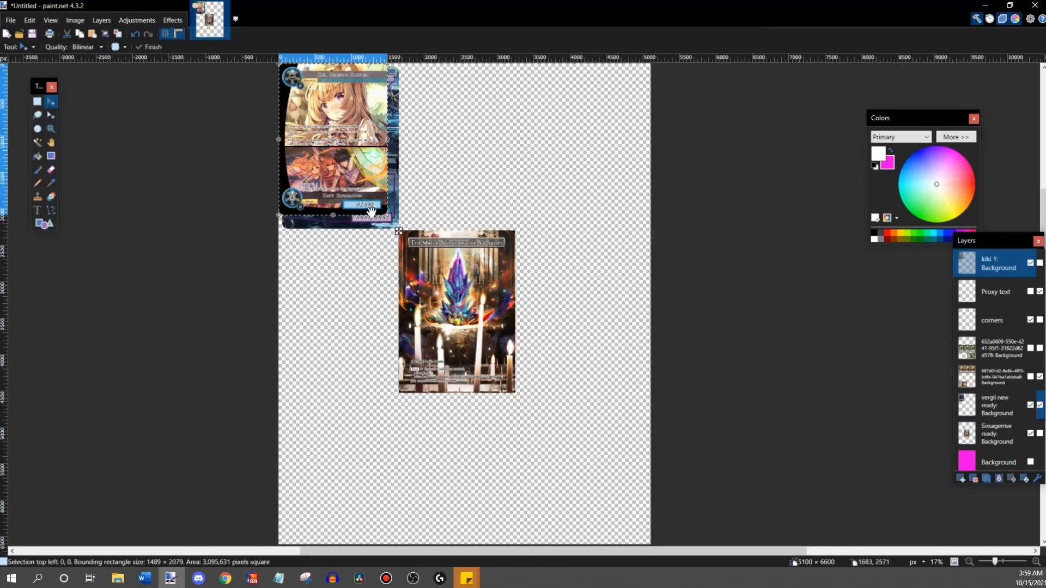
drag(347, 178, 518, 404)
- Move the kiki 1 layer directly below the corners layer and align the card with the upper-right corner mark at 1753, 2289
click(1035, 562)
click(1035, 562)
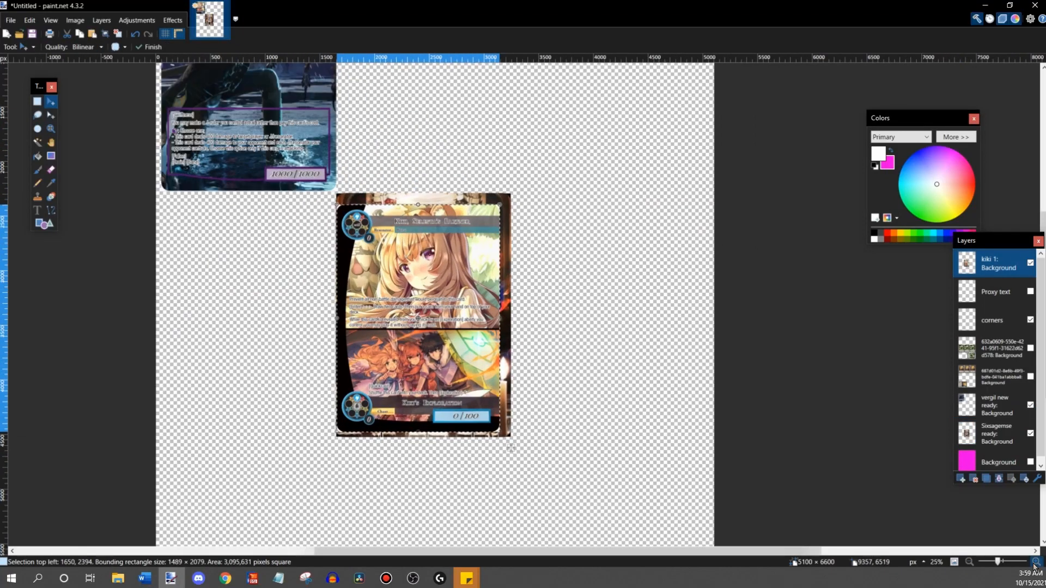
click(1035, 562)
click(1035, 562)
drag(994, 272, 995, 327)
drag(585, 551, 481, 552)
drag(465, 421, 469, 409)
scroll(470, 410, up, 3)
drag(572, 434, 602, 408)
- Enlarge the Kiki card from its lower-left corner to 1596 × 2229 pixels to cover the Six Sages card
scroll(455, 300, down, 3)
scroll(455, 301, down, 4)
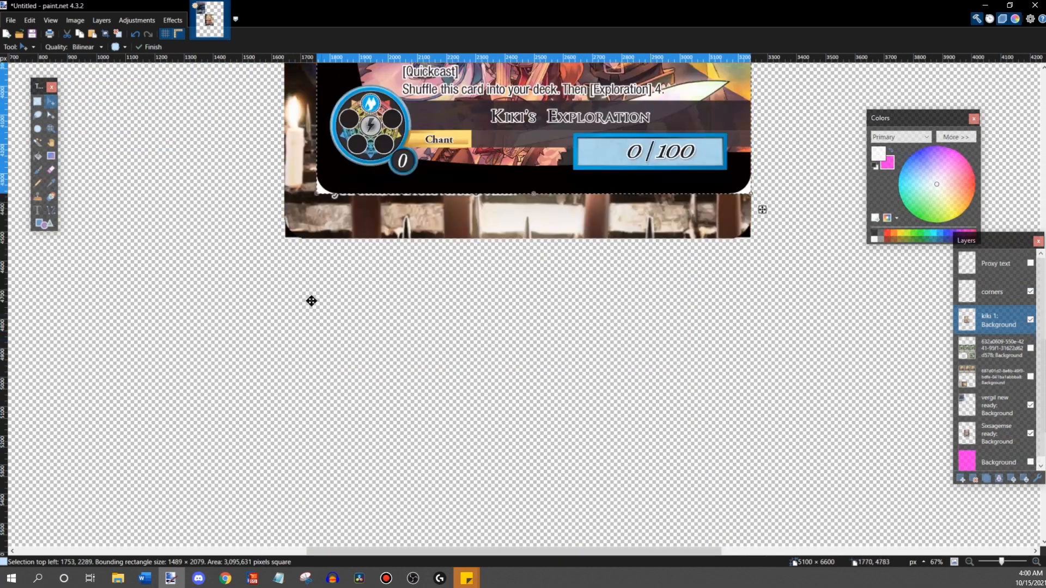
scroll(321, 302, up, 2)
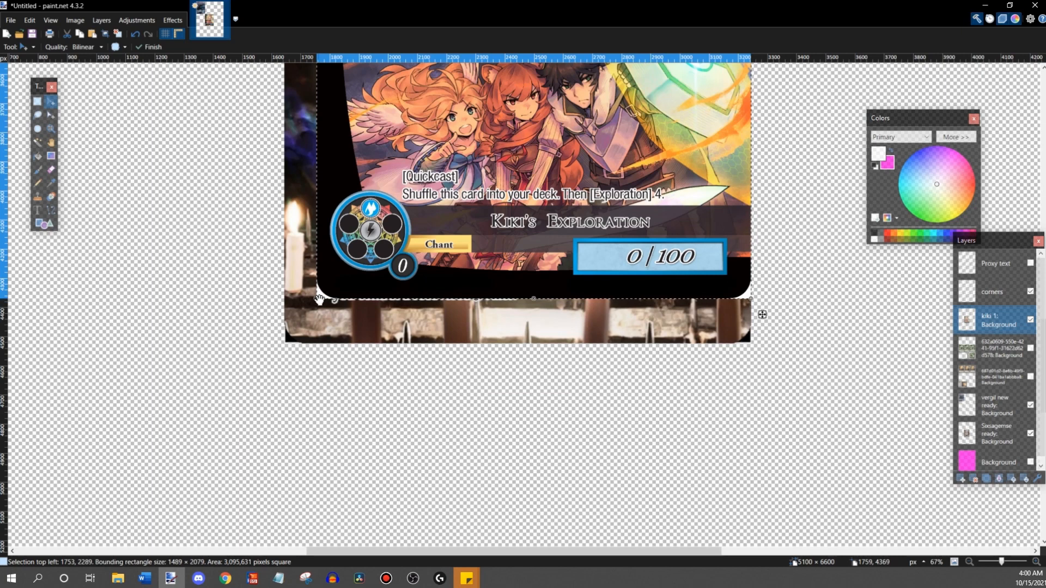
drag(321, 302, 270, 347)
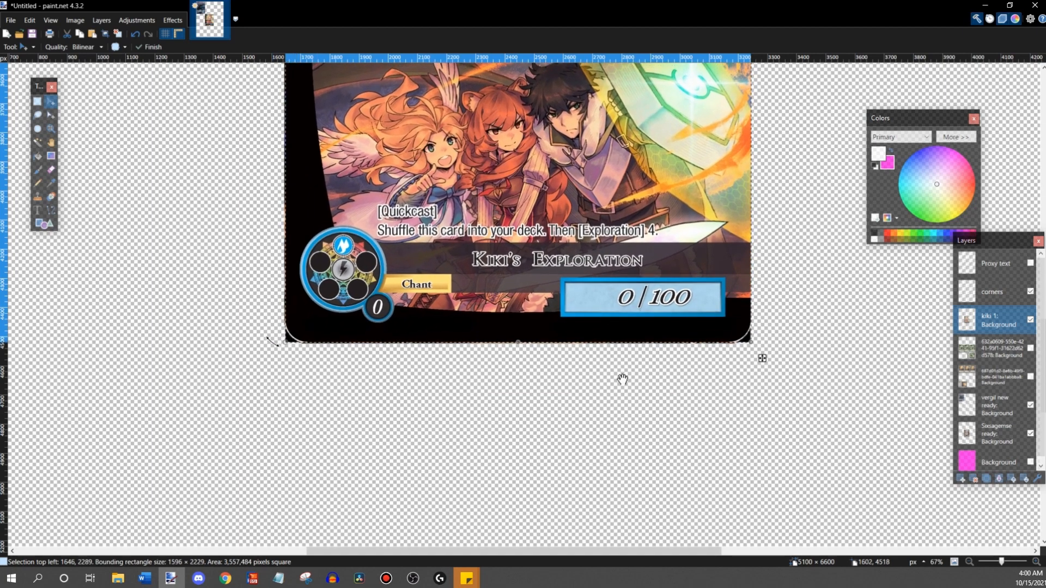
- Show the magenta Background layer and enlarge the Kiki card slightly to 1598 × 2232 pixels
click(1030, 462)
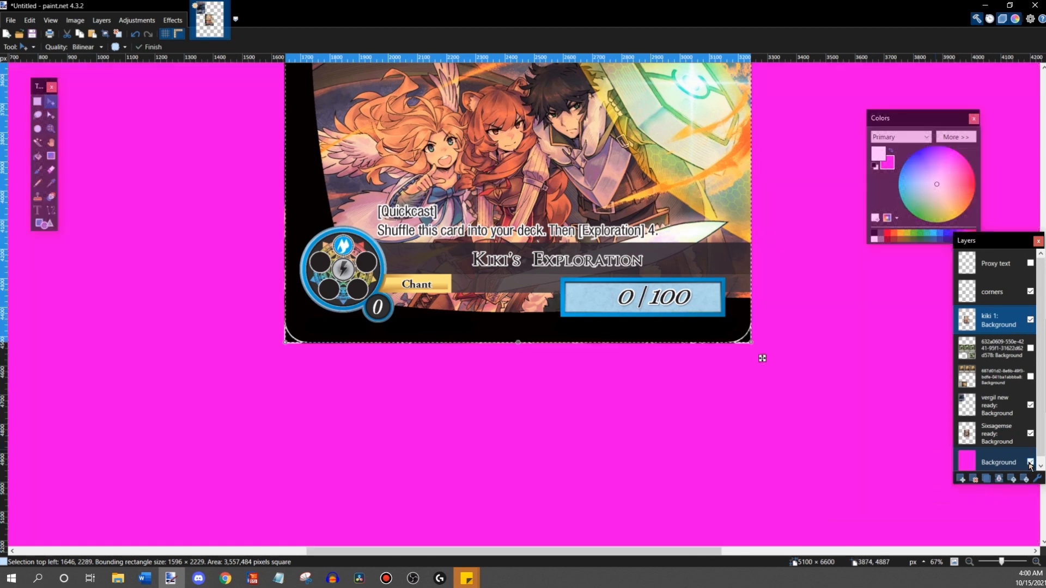
drag(283, 346, 284, 344)
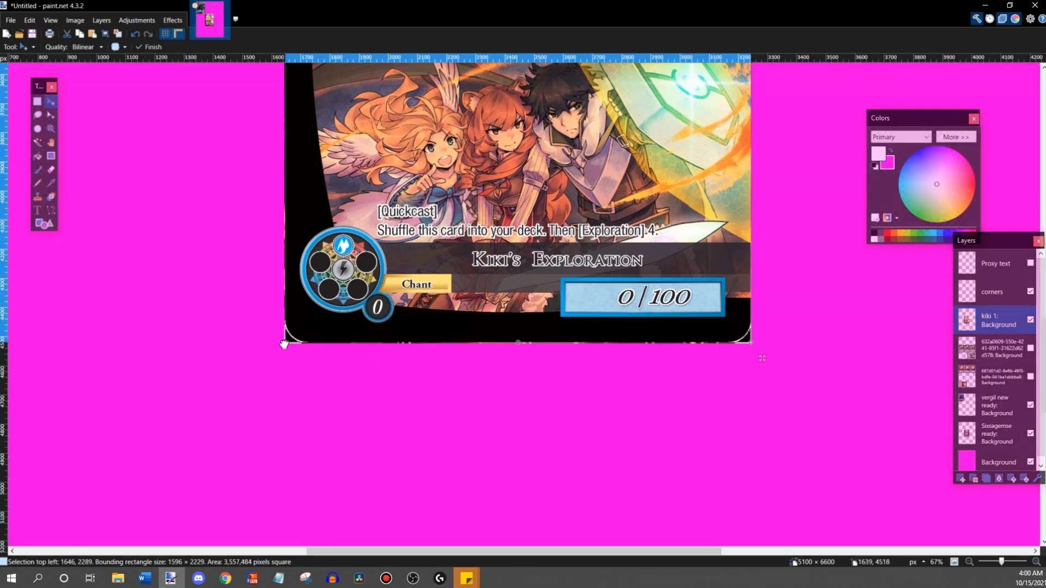
drag(284, 344, 277, 344)
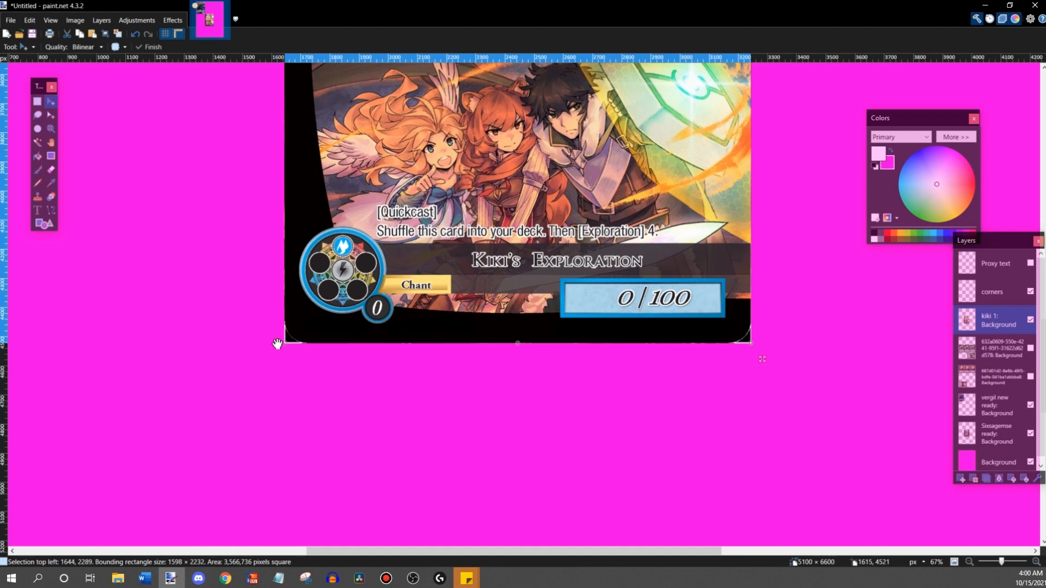
- Examine the Kiki card's edges and corners from its upper to its lower end against the magenta background
scroll(432, 355, up, 10)
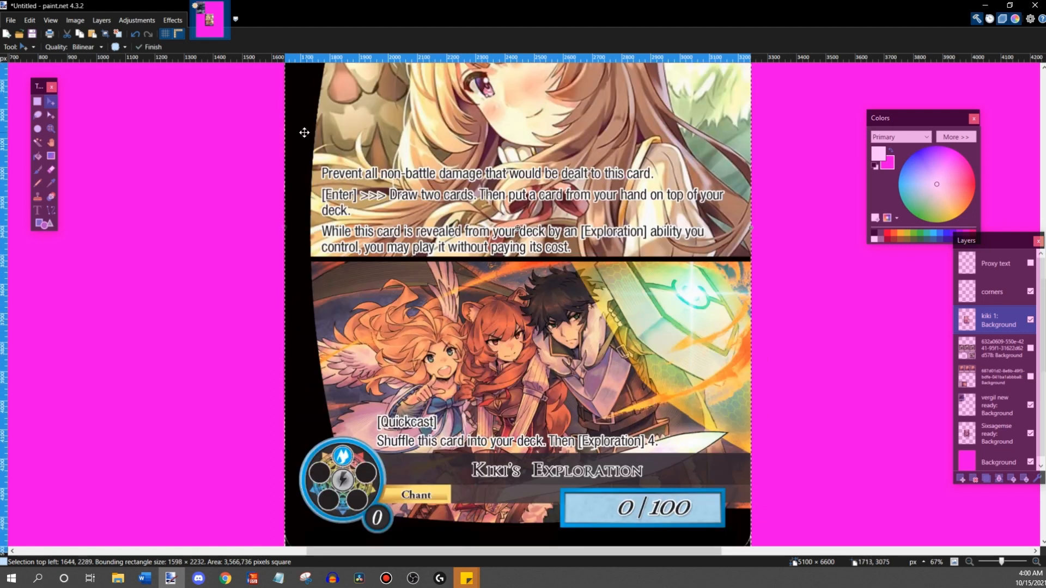
scroll(407, 342, down, 10)
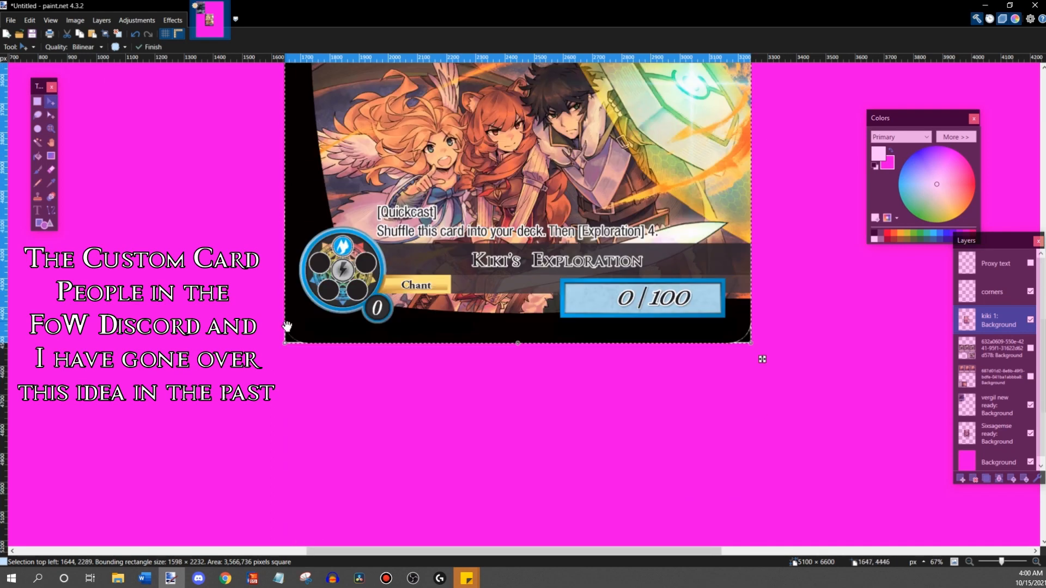
scroll(695, 369, up, 10)
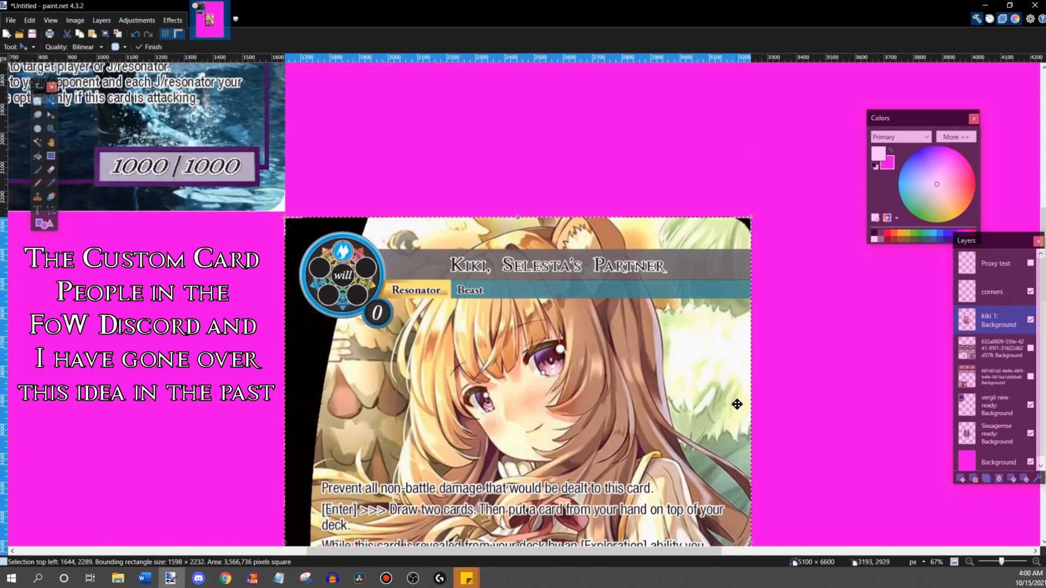
scroll(550, 325, down, 10)
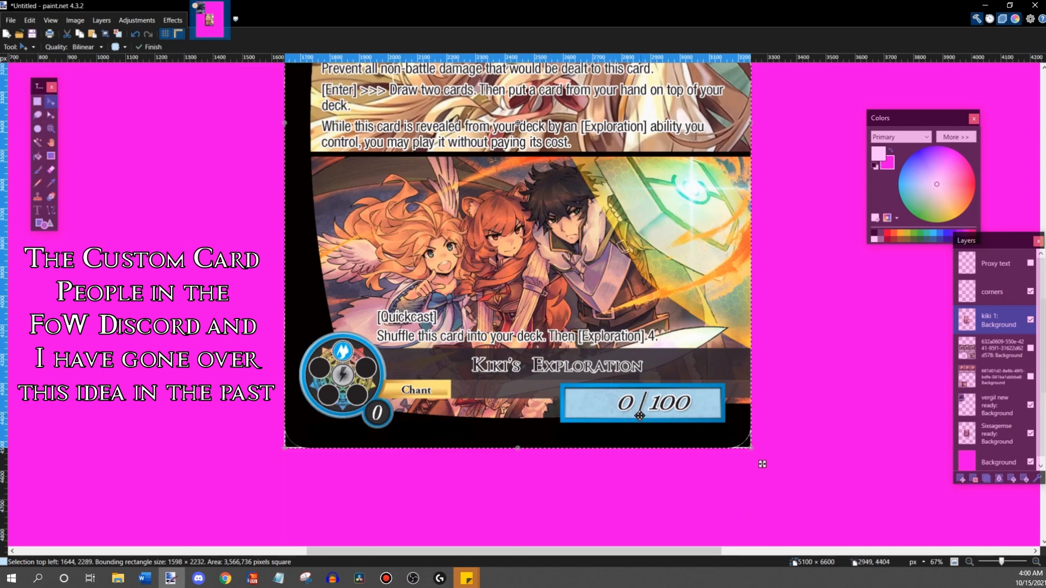
scroll(704, 402, up, 4)
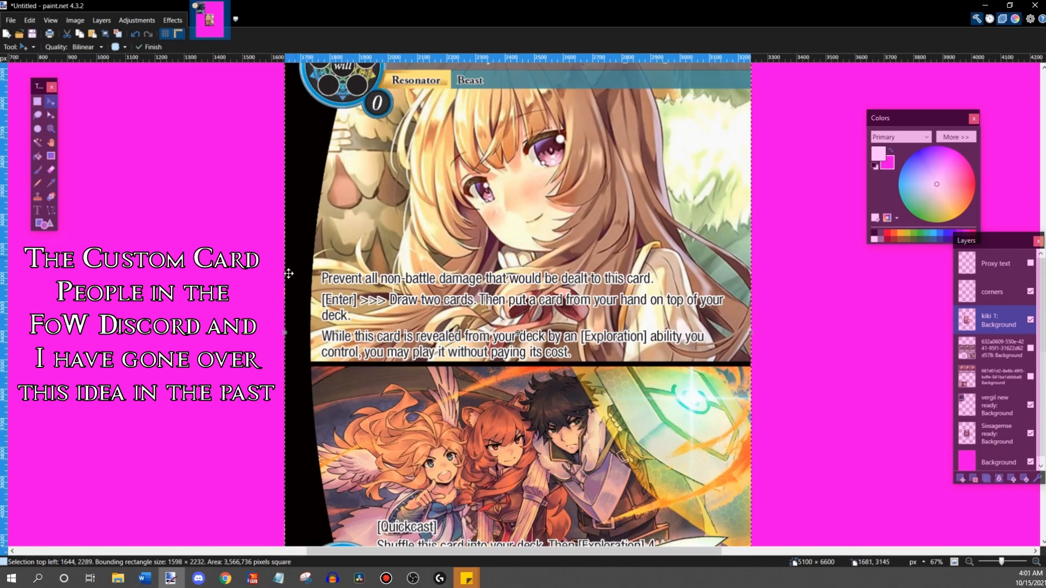
scroll(647, 347, down, 3)
scroll(647, 346, up, 6)
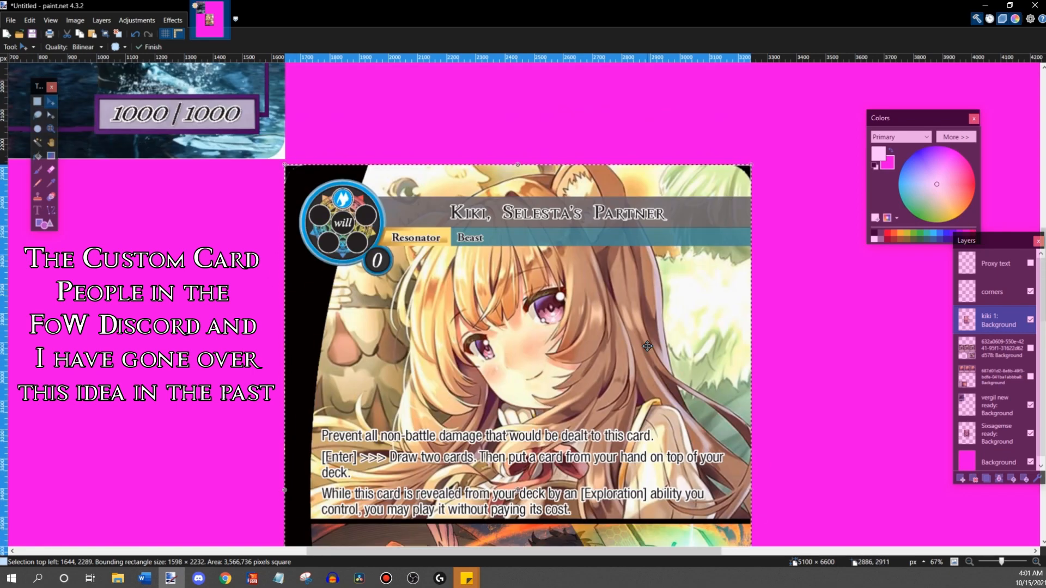
scroll(647, 346, down, 5)
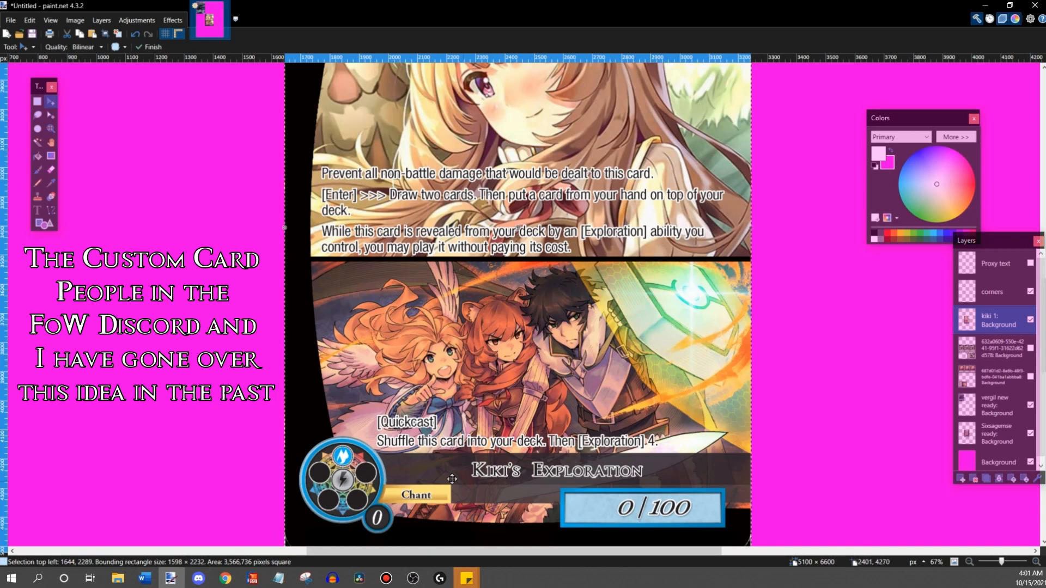
scroll(523, 474, up, 6)
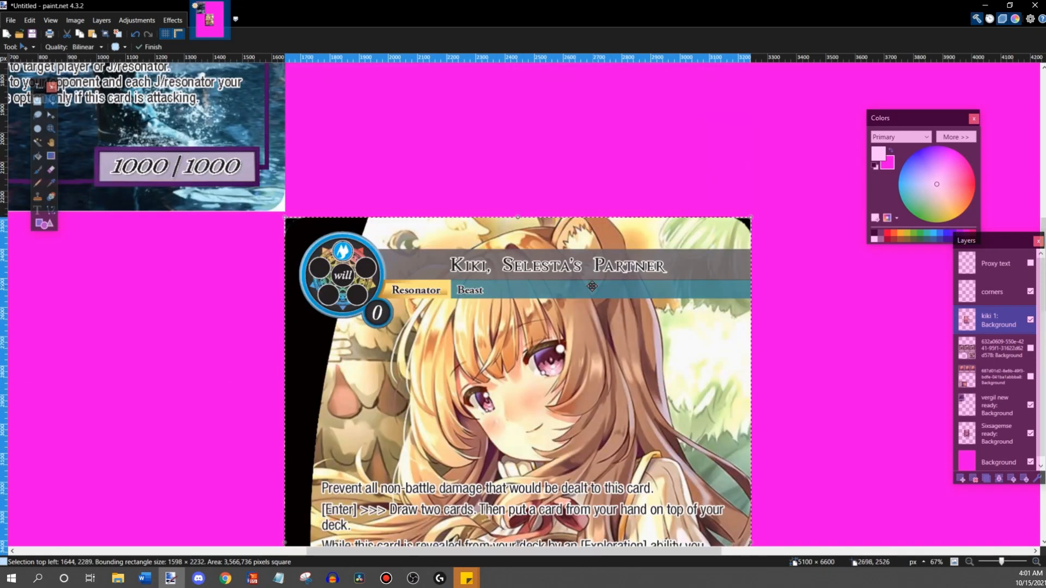
scroll(592, 286, down, 6)
scroll(276, 266, up, 6)
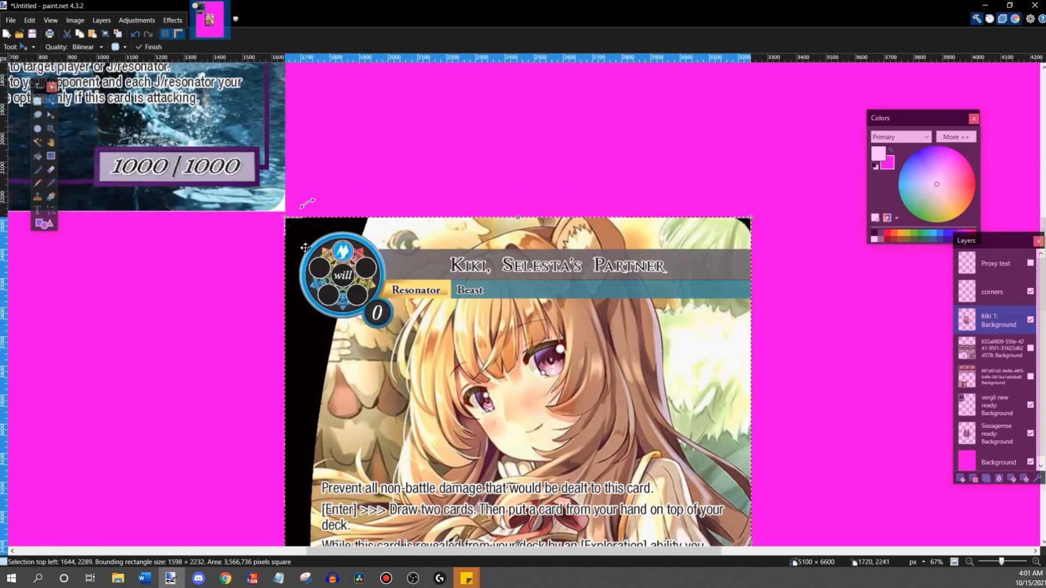
scroll(296, 283, down, 8)
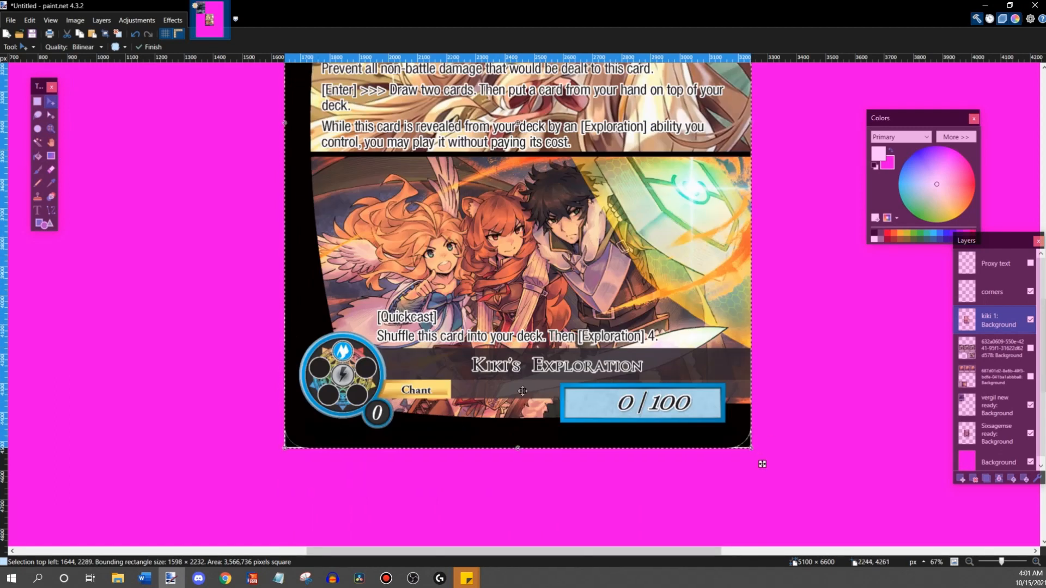
scroll(663, 299, up, 7)
scroll(663, 299, down, 6)
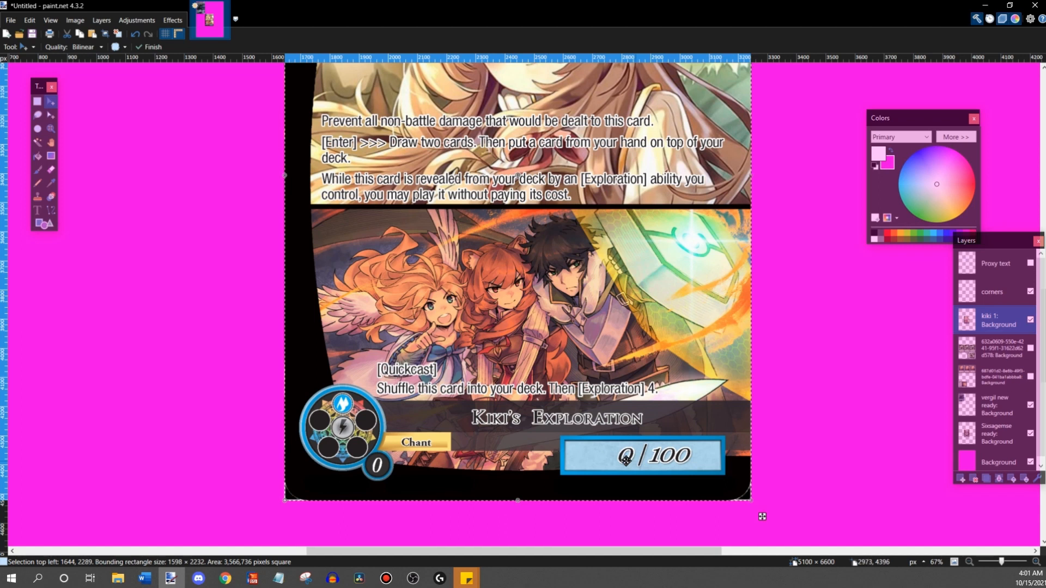
scroll(648, 446, up, 3)
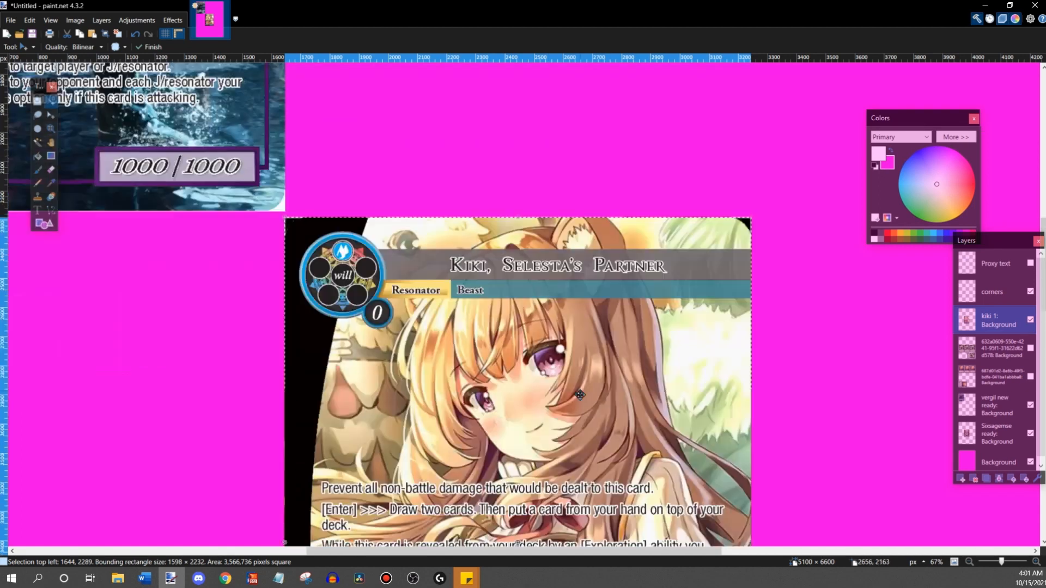
- Move the Kiki card off the Six Sages card to the sheet's upper-right area at 2980, 433
scroll(675, 487, down, 3)
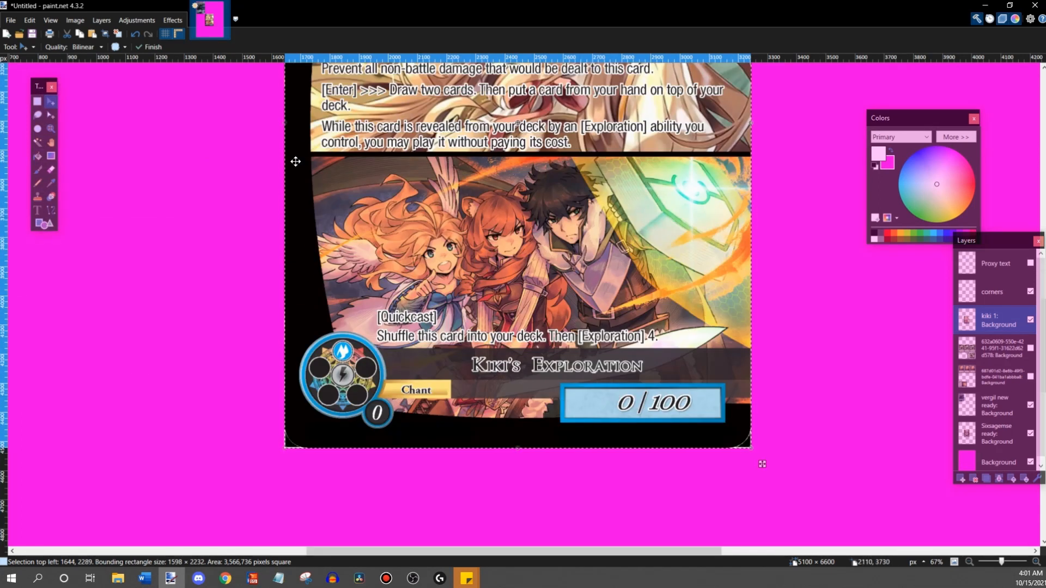
scroll(282, 193, up, 1)
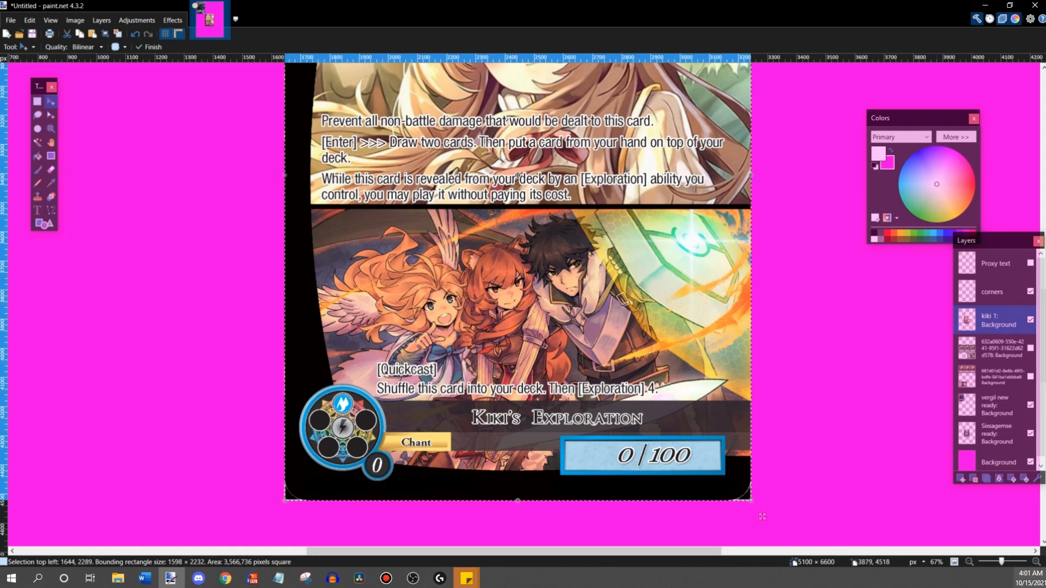
click(970, 561)
click(970, 562)
click(970, 561)
scroll(720, 442, up, 3)
scroll(720, 441, down, 3)
drag(500, 344, 654, 298)
scroll(651, 315, up, 3)
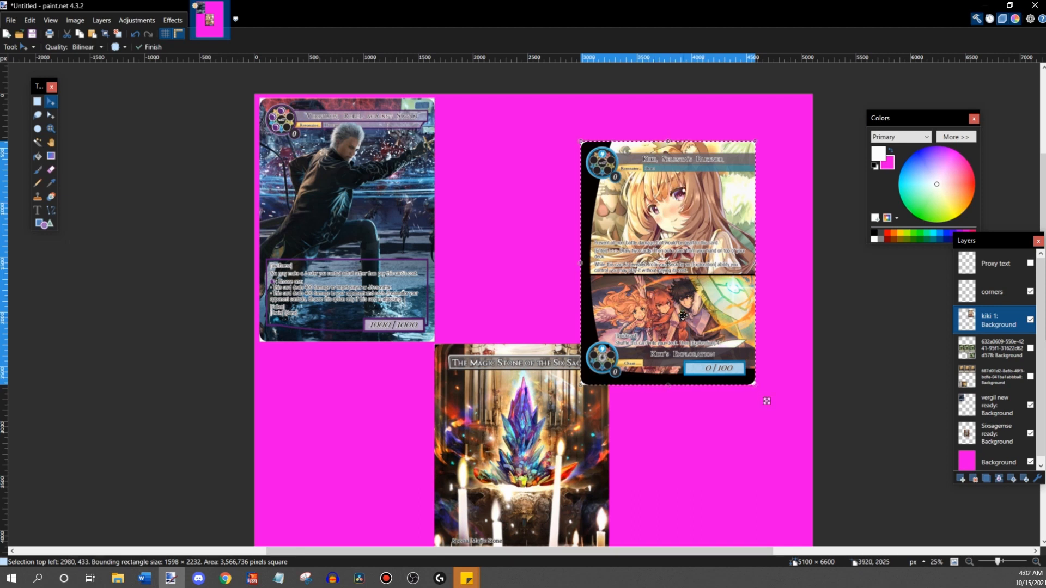
- Raise the Kiki card to 2984, 45 so that it is level with the Vergil card
scroll(682, 314, down, 8)
scroll(683, 314, up, 4)
scroll(659, 314, down, 1)
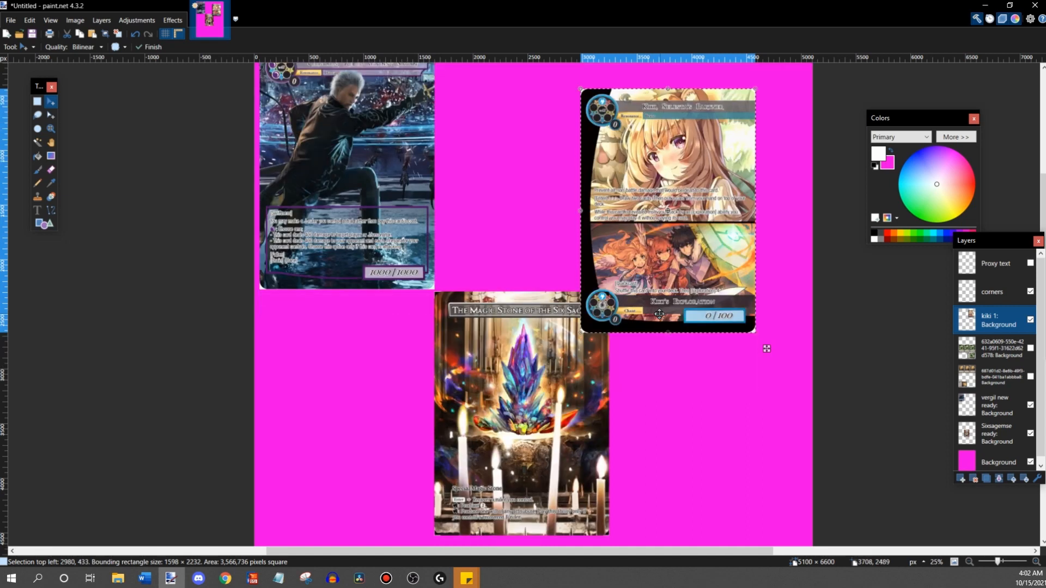
scroll(702, 308, up, 2)
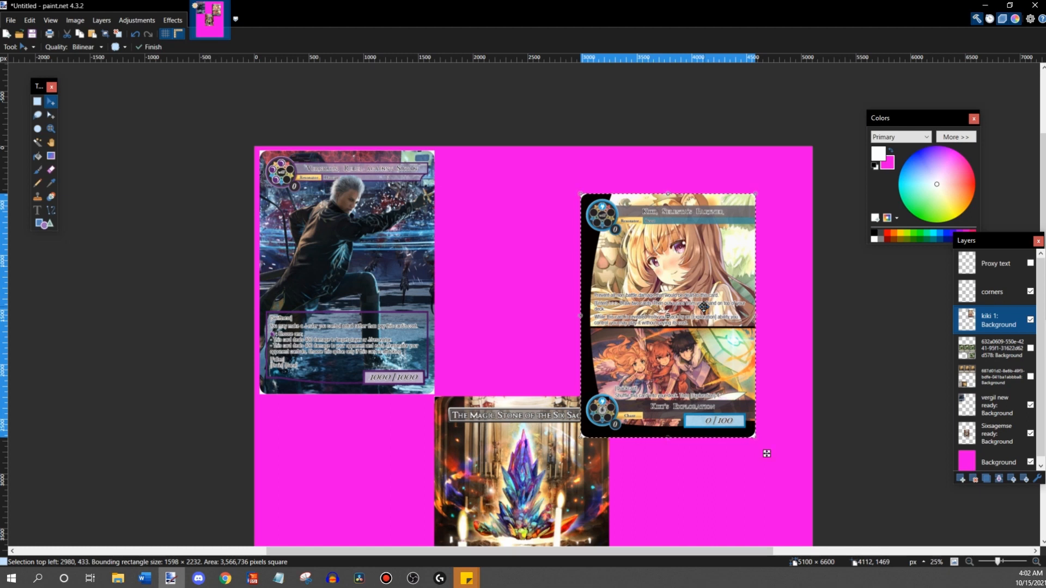
mouse_move(704, 306)
mouse_down()
mouse_move(703, 327)
mouse_move(714, 321)
mouse_up()
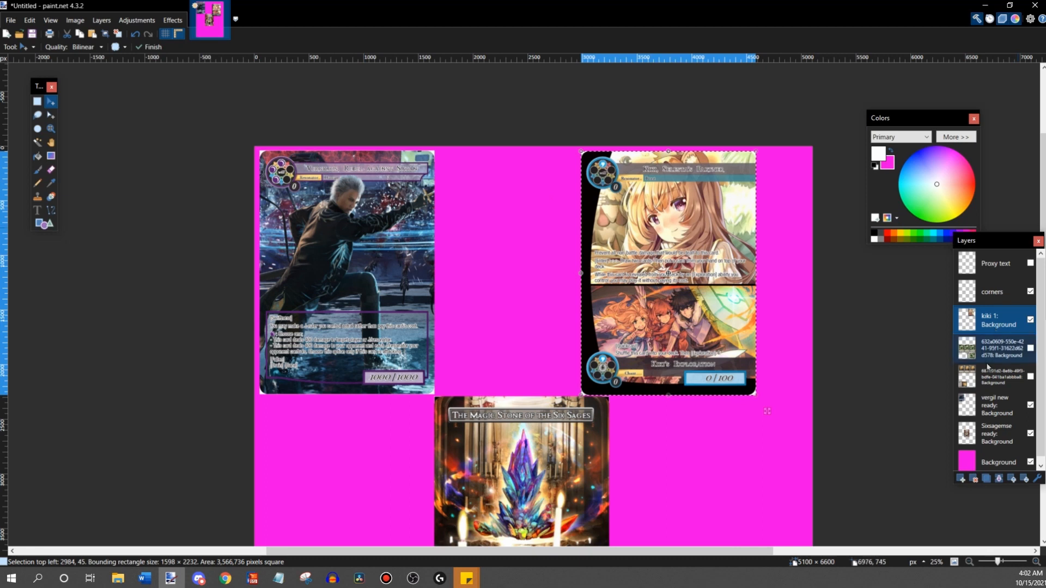
- Select the Vergil card on the vergil new ready layer and move it inward so the selection starts at 492, 12
click(996, 406)
key(s)
drag(253, 146, 467, 412)
click(51, 102)
drag(288, 200, 340, 200)
scroll(622, 279, down, 1)
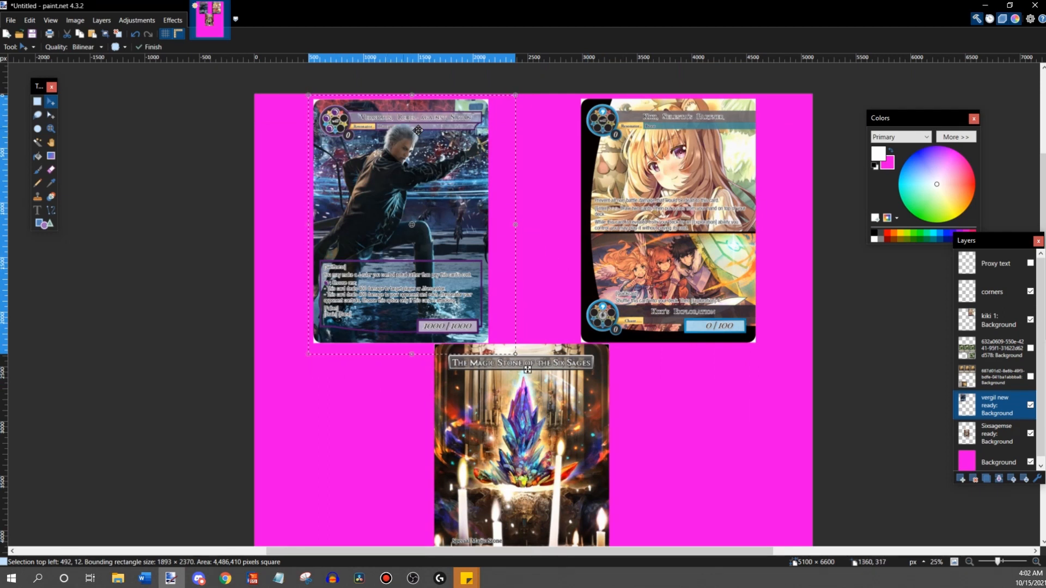
- On the kiki 1 layer, copy the area around the Kiki card and place two copies in the middle row at 176, 2444 and 2696, 2477
key(s)
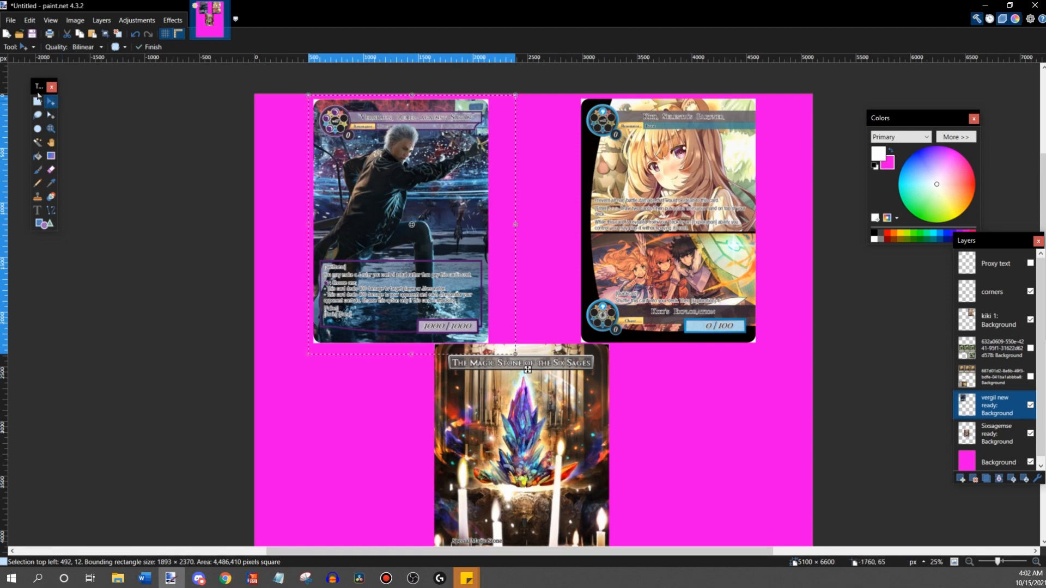
click(992, 320)
scroll(817, 361, down, 4)
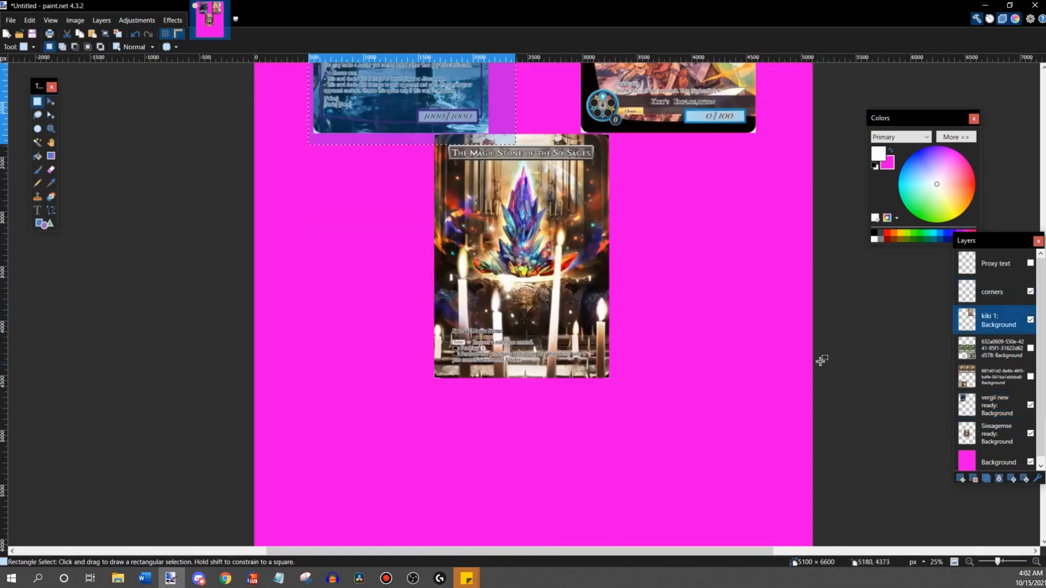
scroll(662, 164, up, 3)
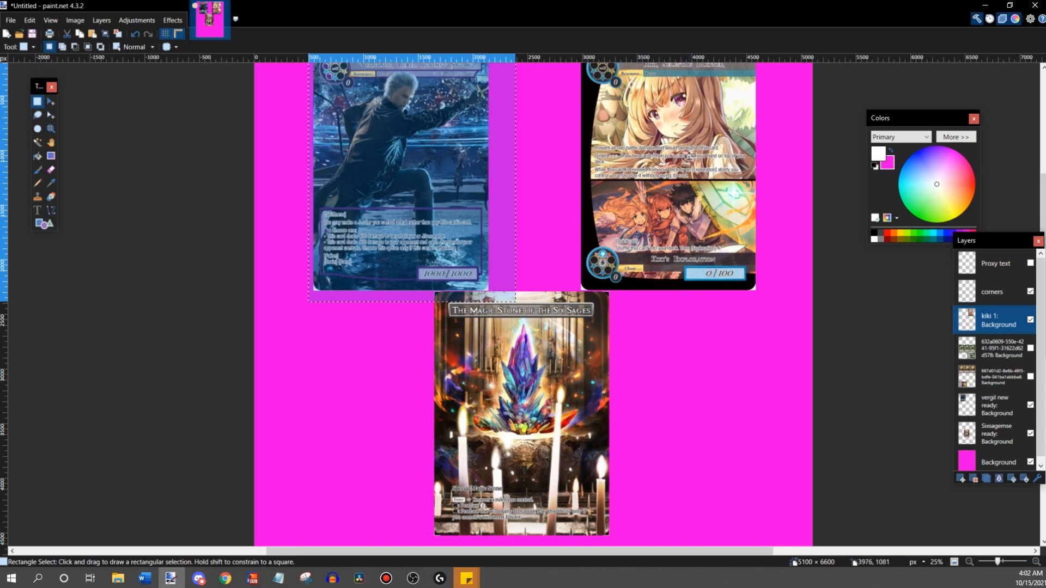
scroll(688, 159, down, 1)
scroll(695, 191, up, 3)
scroll(693, 191, down, 3)
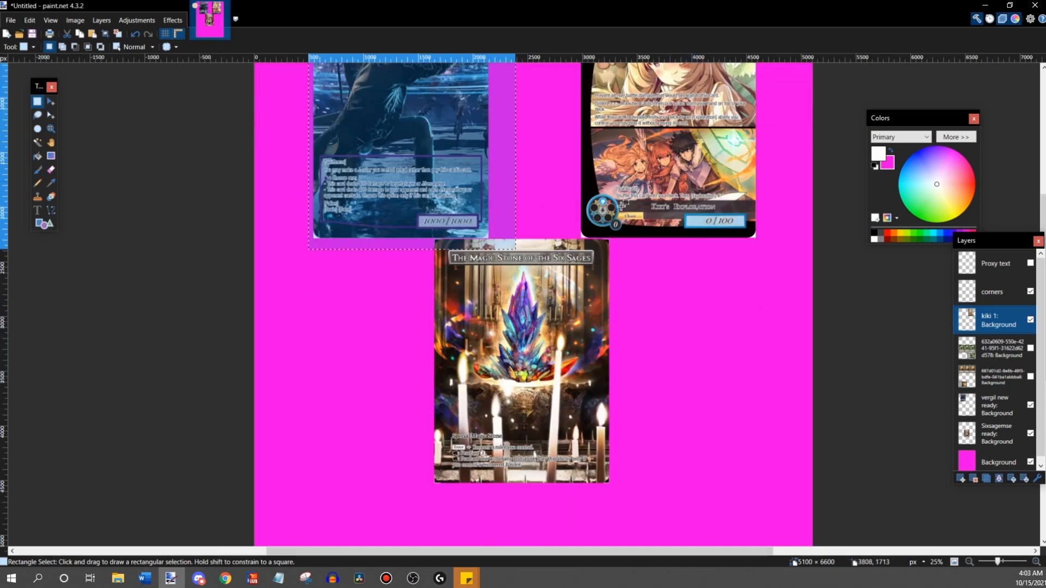
scroll(744, 163, up, 3)
scroll(712, 292, down, 4)
scroll(712, 292, up, 1)
scroll(712, 292, up, 2)
drag(544, 78, 794, 346)
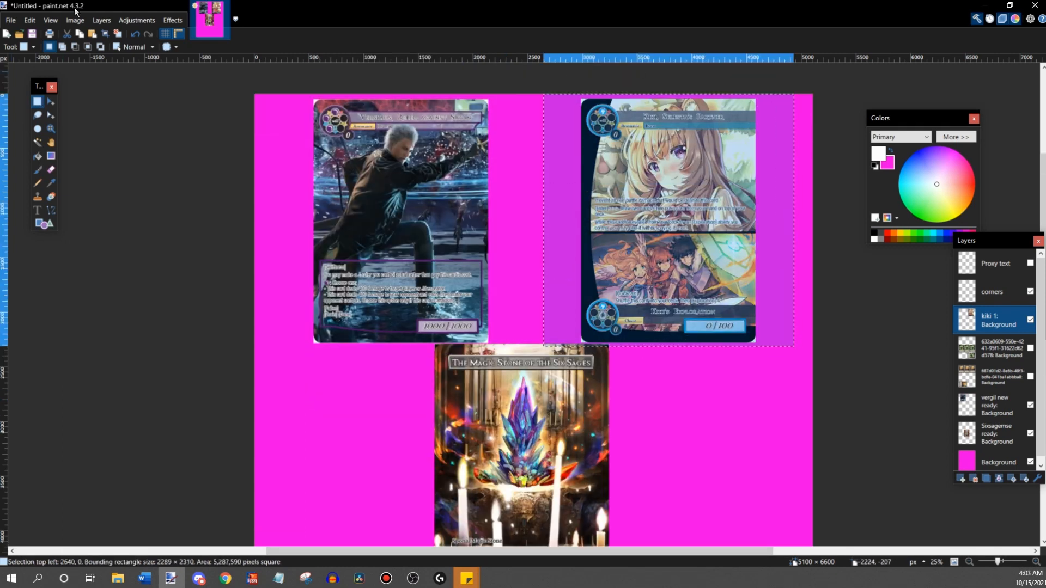
key(m)
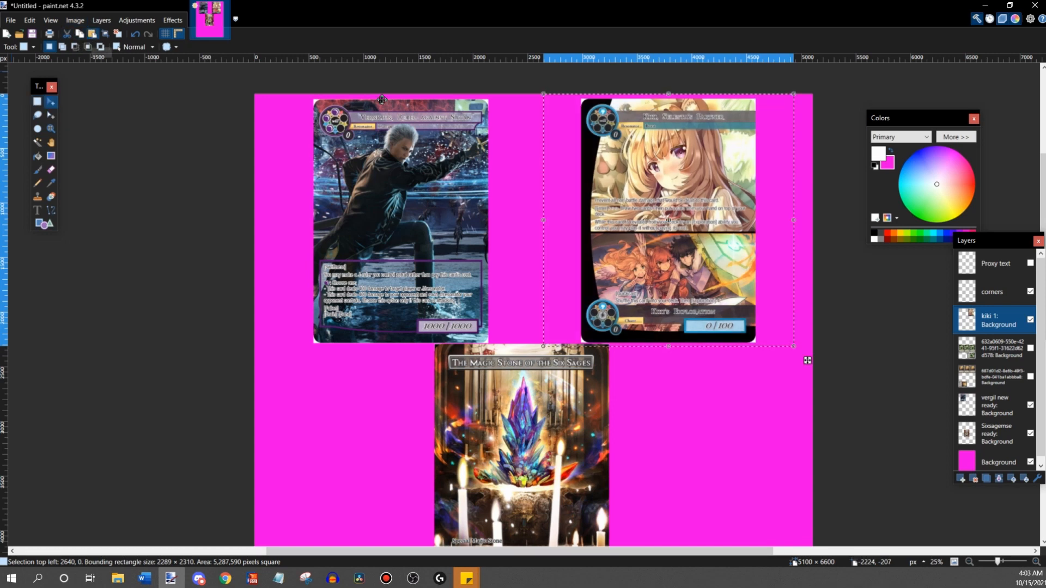
drag(798, 368, 537, 418)
scroll(539, 420, down, 4)
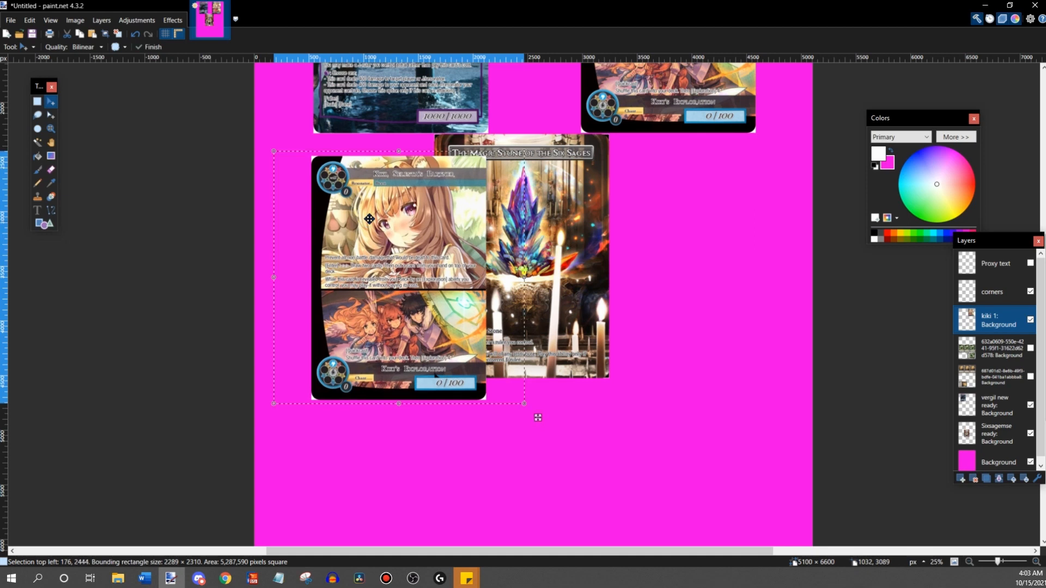
click(92, 34)
drag(701, 140, 708, 234)
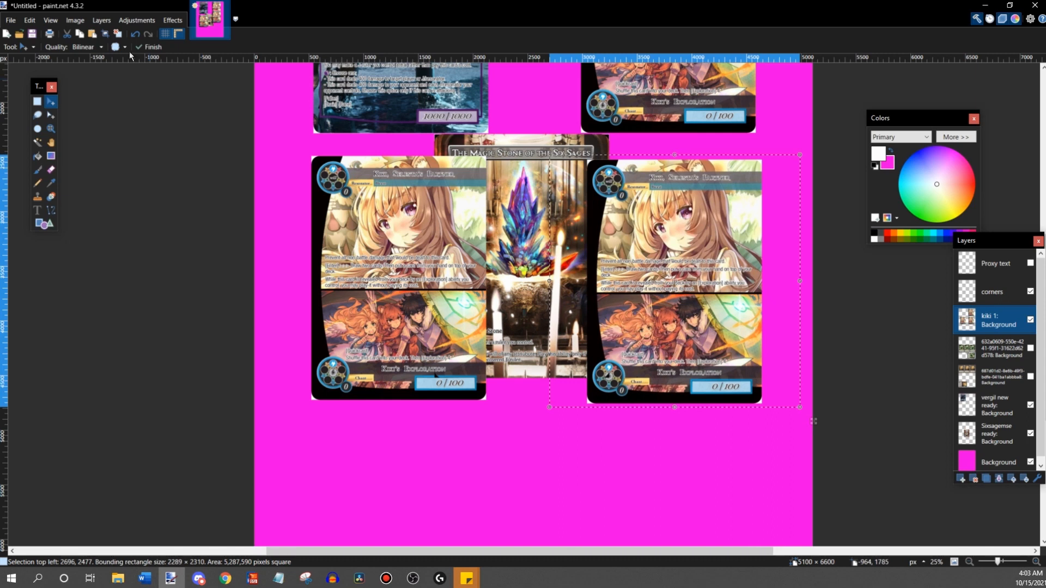
click(92, 37)
drag(631, 93, 827, 214)
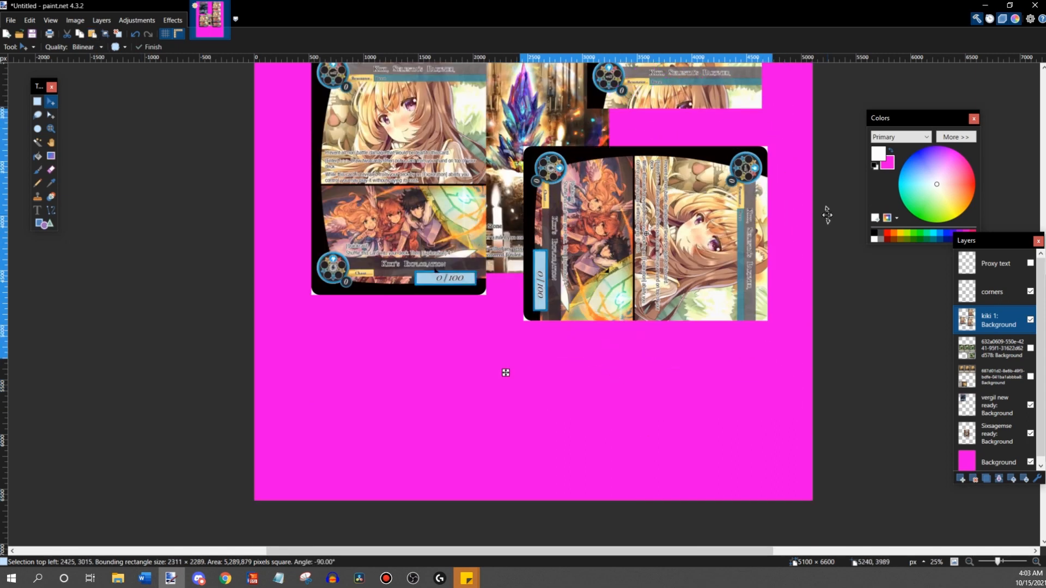
drag(706, 200, 609, 199)
key(ctrl+z)
key(ctrl+z)
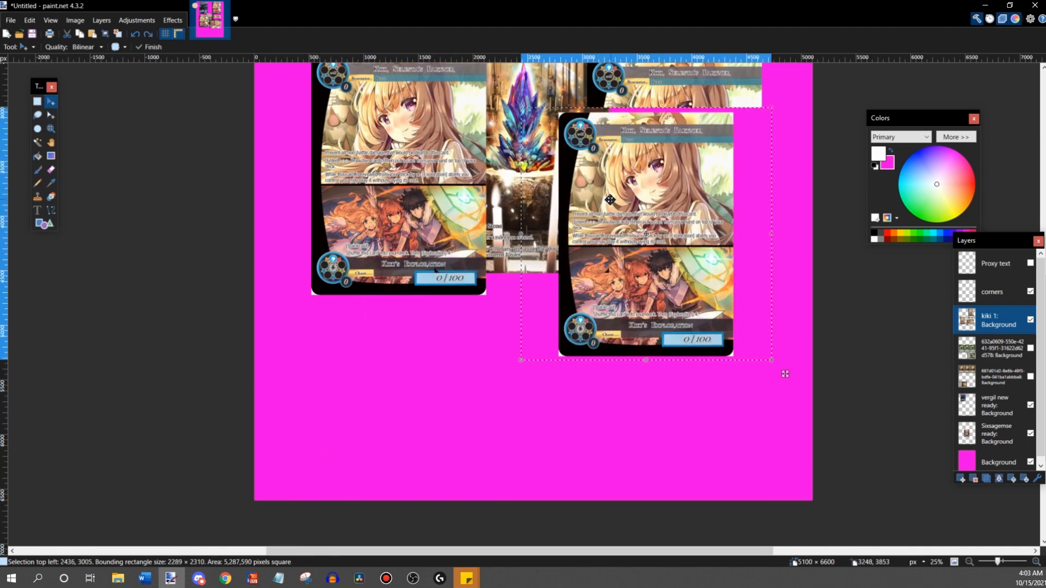
key(ctrl+z)
scroll(619, 214, up, 3)
key(ctrl+z)
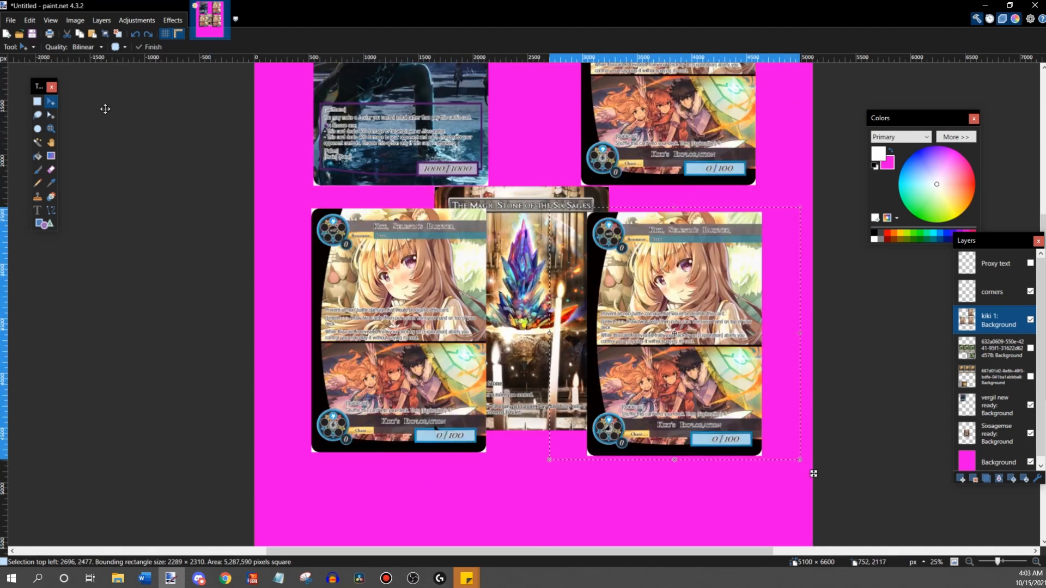
- Copy a tighter 1741 × 2317 area around the middle-row right Kiki card, rotate the copy -90°, and place it in the lower-left area at 236, 4749
key(s)
drag(580, 209, 769, 464)
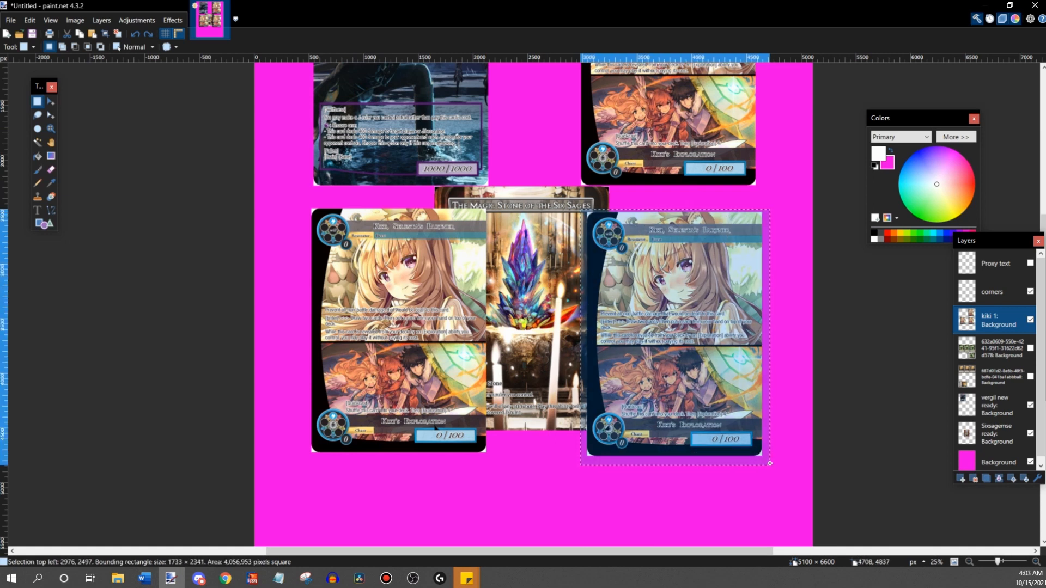
click(92, 33)
scroll(471, 96, down, 3)
drag(673, 100, 507, 239)
drag(507, 239, 699, 242)
drag(584, 195, 481, 272)
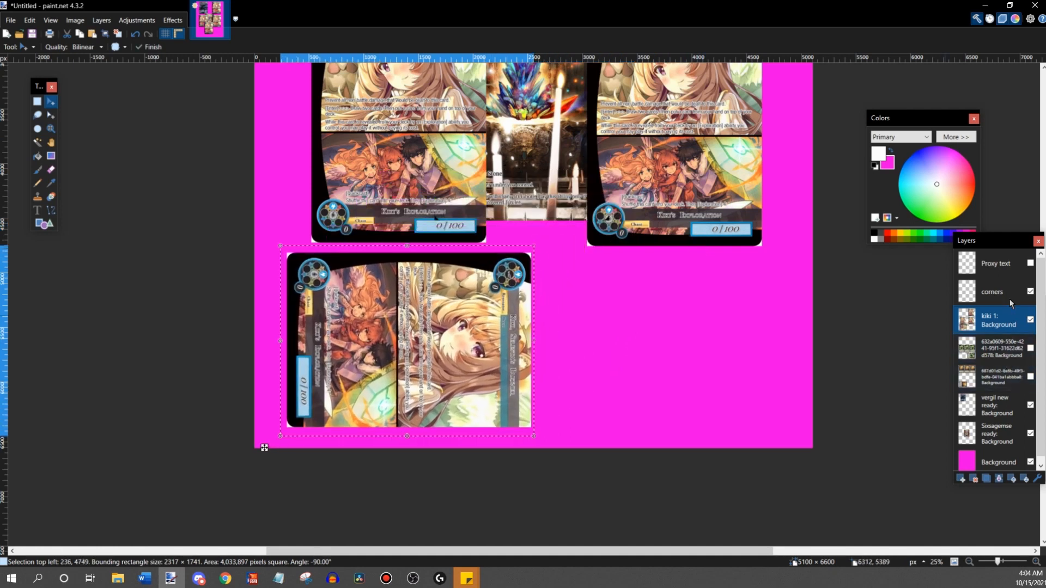
- Select the Six Sages card on the Sixsagemse ready layer, rotate it -90°, and move it to the sheet's lower-right area
click(988, 430)
scroll(158, 110, up, 2)
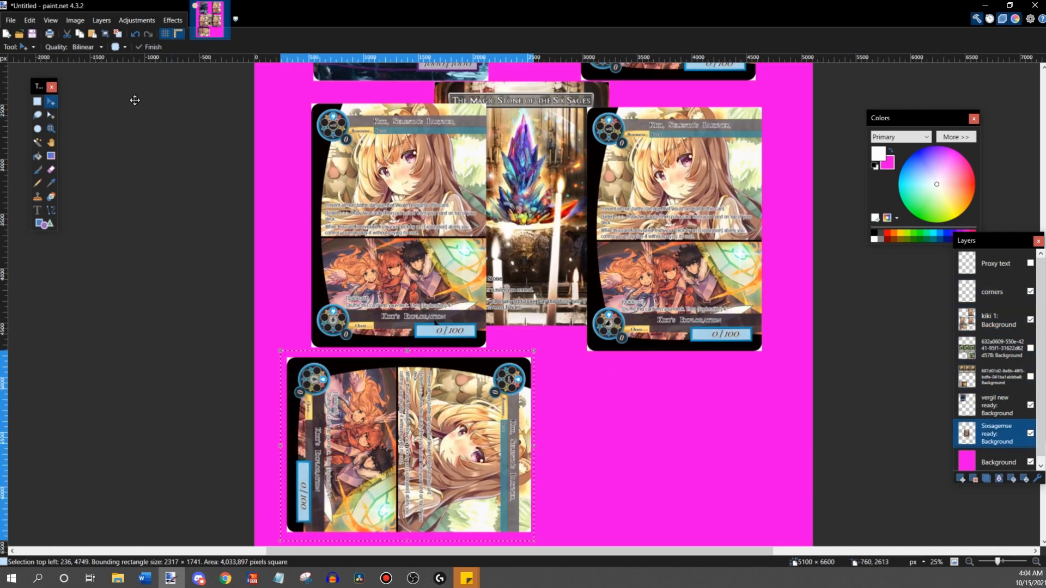
click(37, 104)
scroll(425, 127, up, 1)
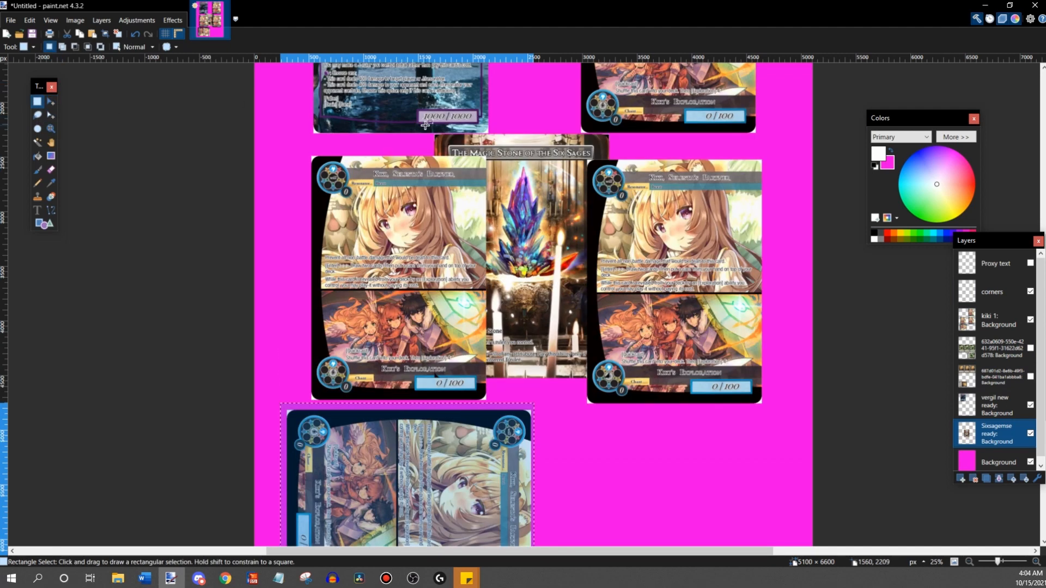
drag(427, 127, 617, 386)
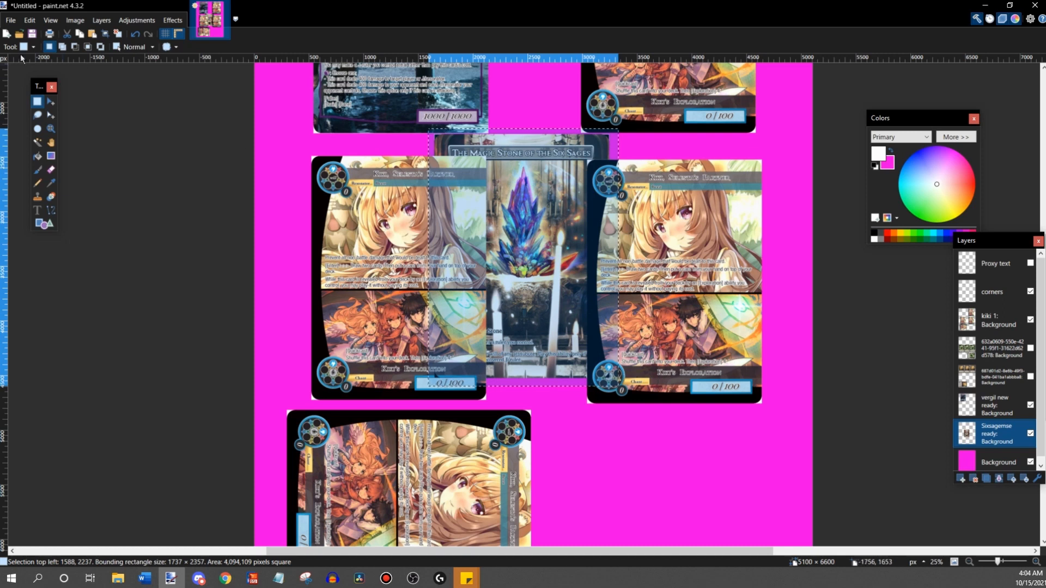
click(51, 101)
scroll(348, 120, up, 4)
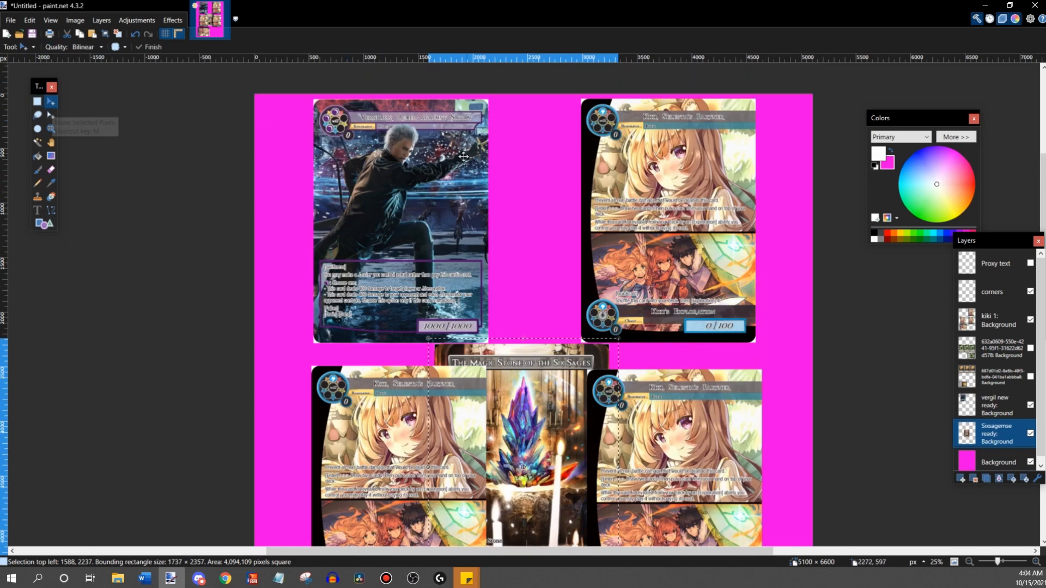
scroll(486, 157, down, 4)
drag(521, 211, 620, 327)
drag(615, 223, 836, 345)
scroll(708, 354, down, 3)
drag(709, 354, 689, 394)
- Nudge the rotated Six Sages card to 2634, 4843, inside the sheet's lower-right corner
scroll(433, 277, up, 4)
scroll(432, 278, up, 4)
scroll(432, 278, down, 4)
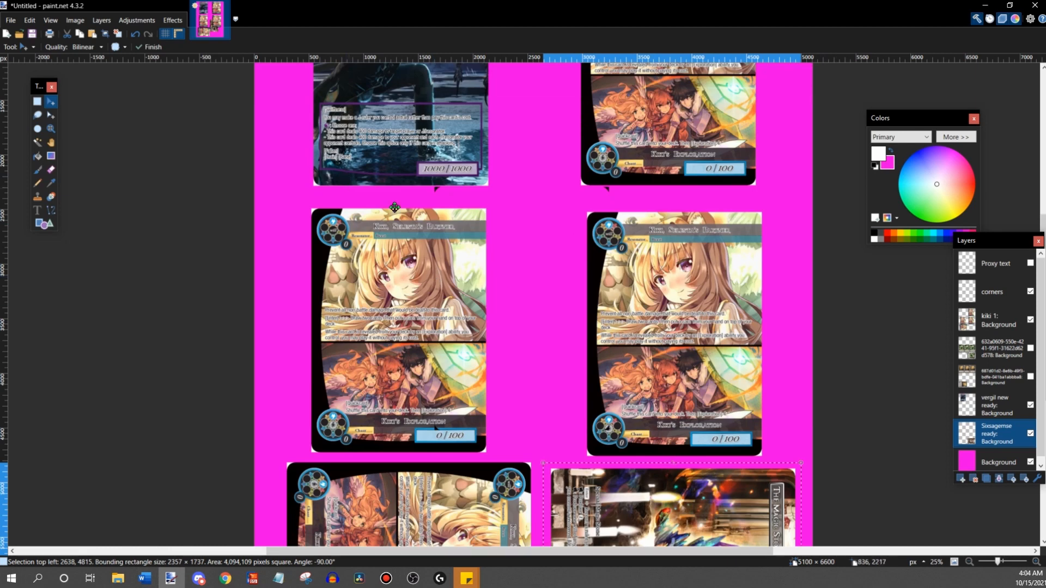
scroll(527, 454, down, 4)
drag(695, 363, 694, 366)
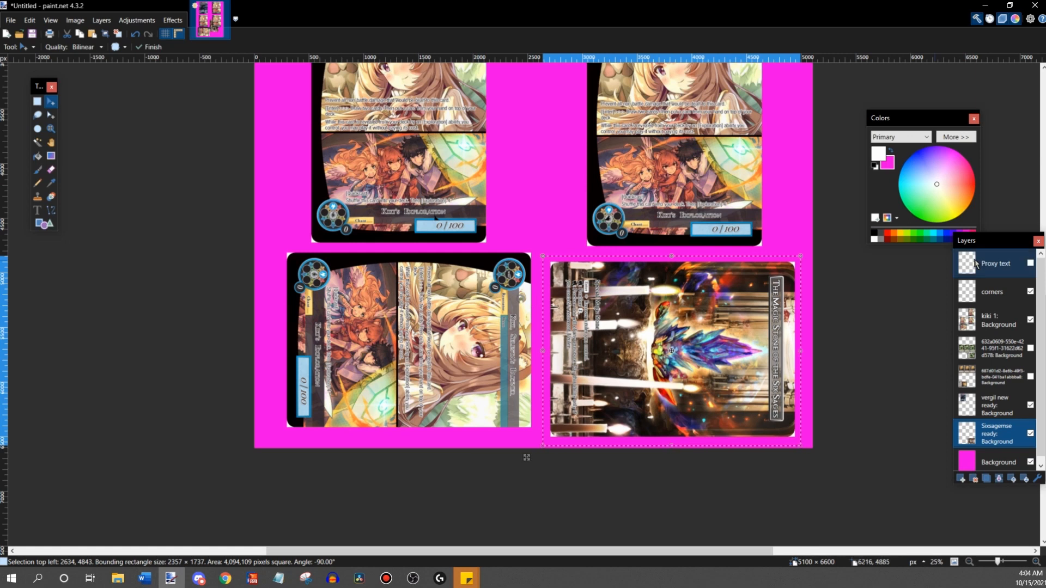
- Move the rotated Kiki card on the kiki 1 layer to 56, 4829, level with the Six Sages card, and hide the corners layer
click(997, 320)
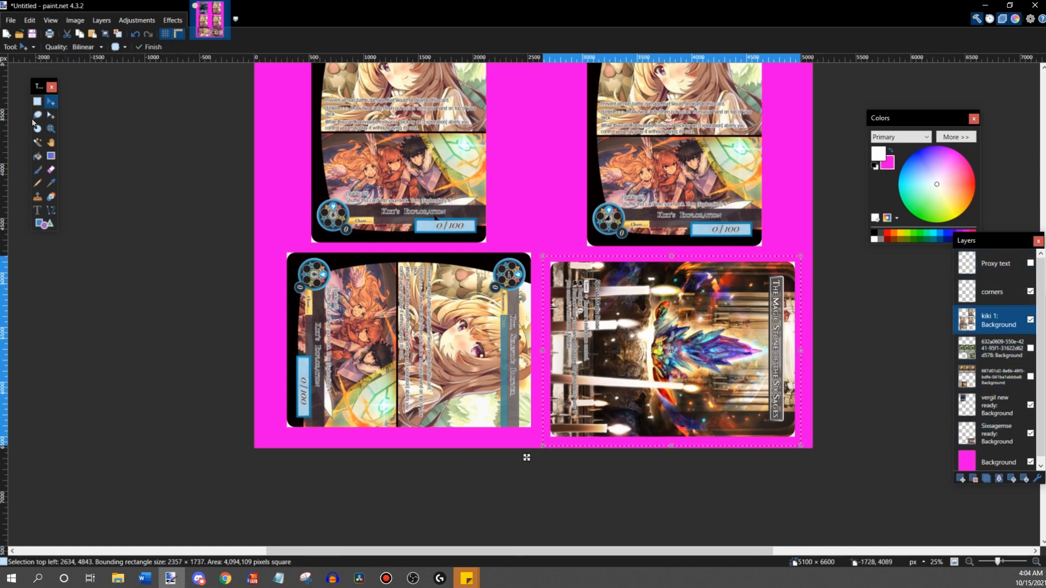
click(37, 102)
drag(274, 247, 537, 441)
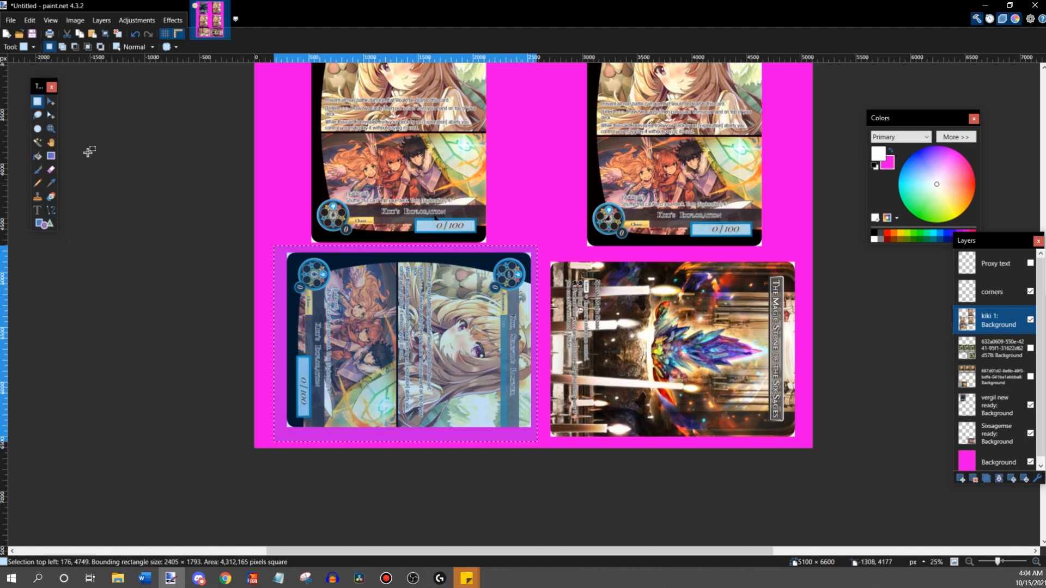
click(50, 101)
drag(393, 347, 382, 355)
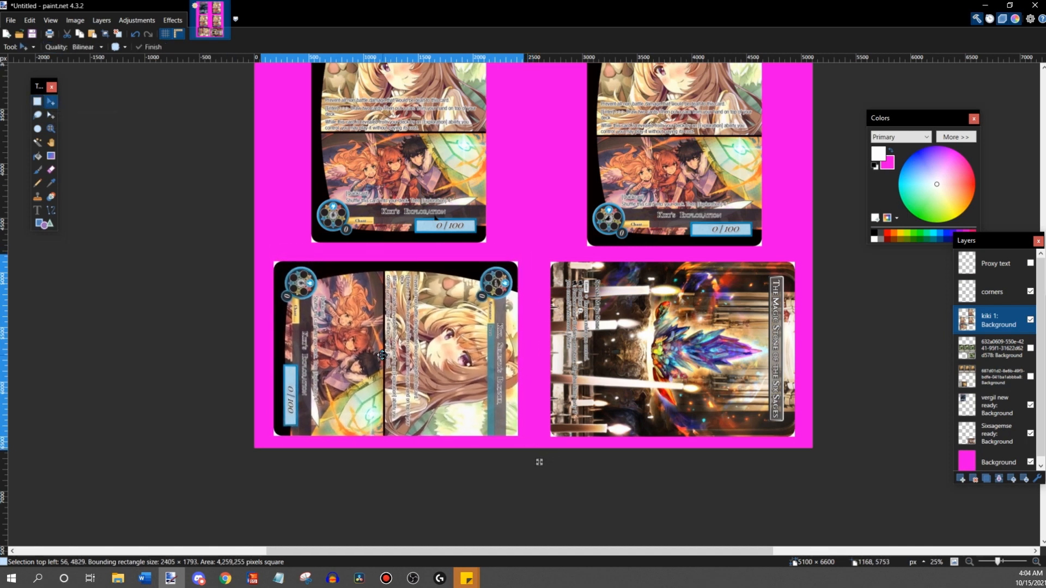
scroll(522, 406, down, 2)
click(1032, 294)
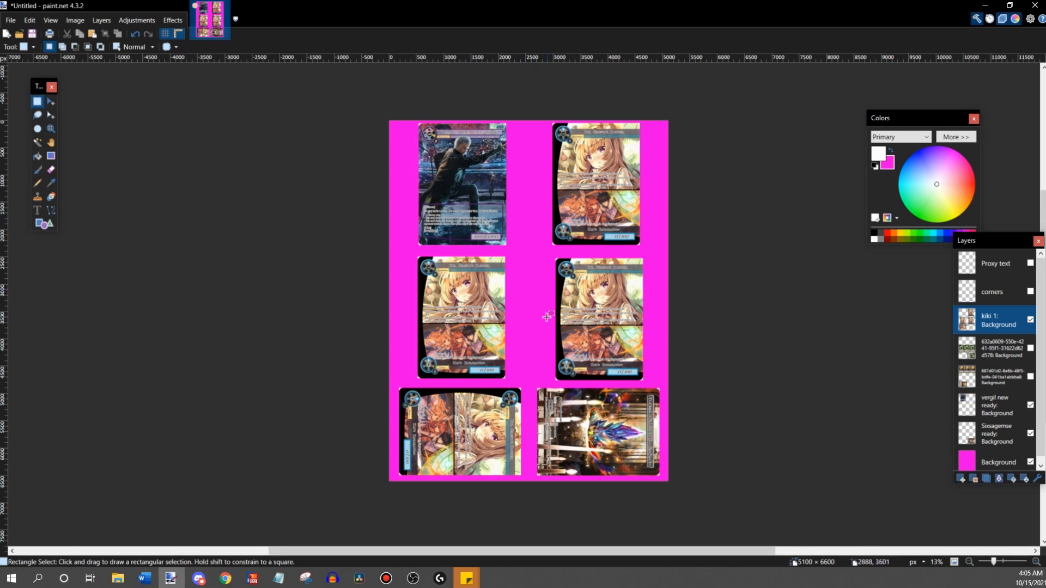
- Briefly show the two magic stone layers below kiki 1 to compare the layouts, and hide both again
click(1030, 348)
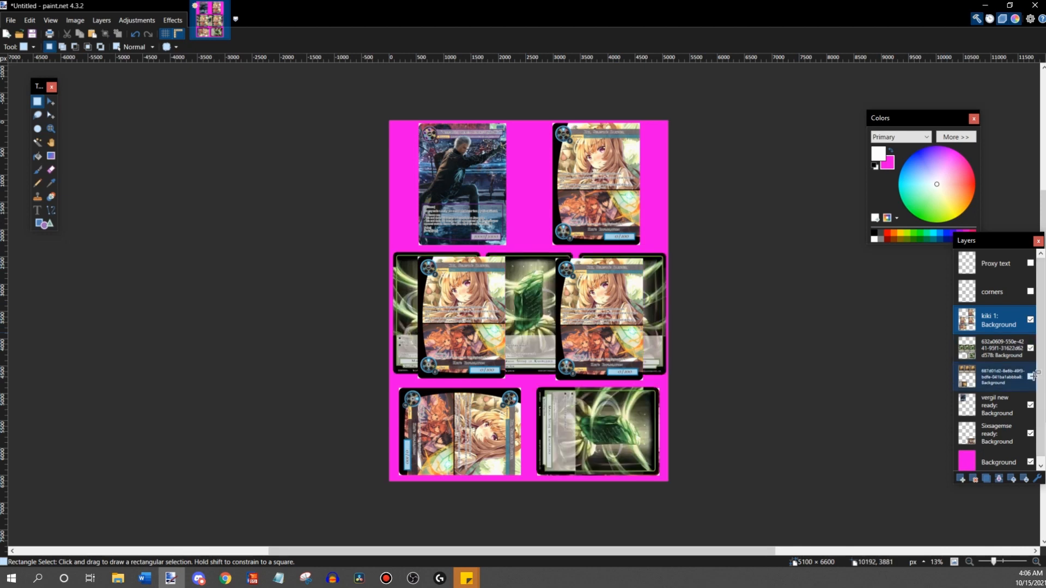
click(1030, 376)
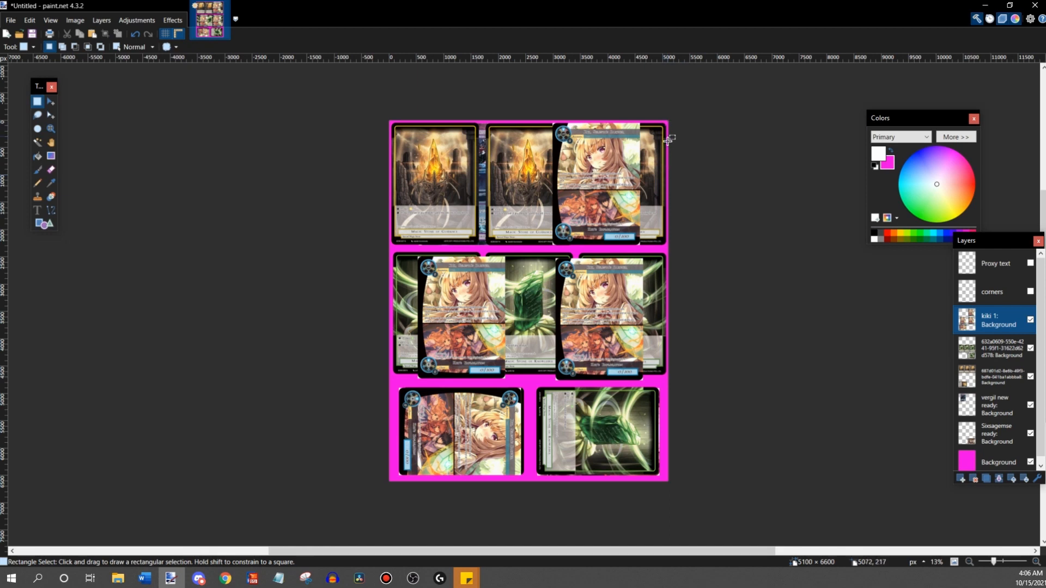
click(1034, 354)
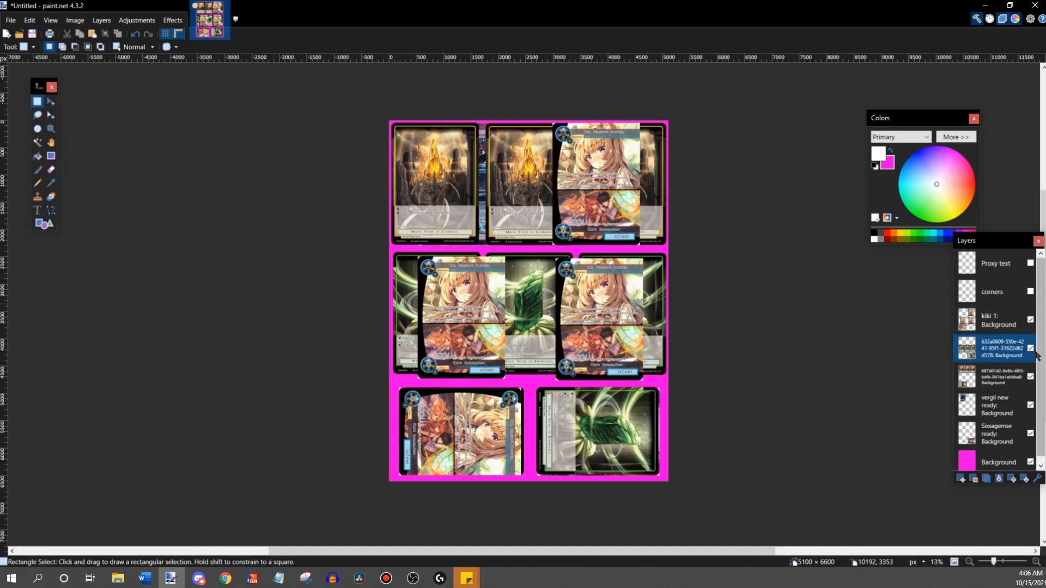
click(1030, 348)
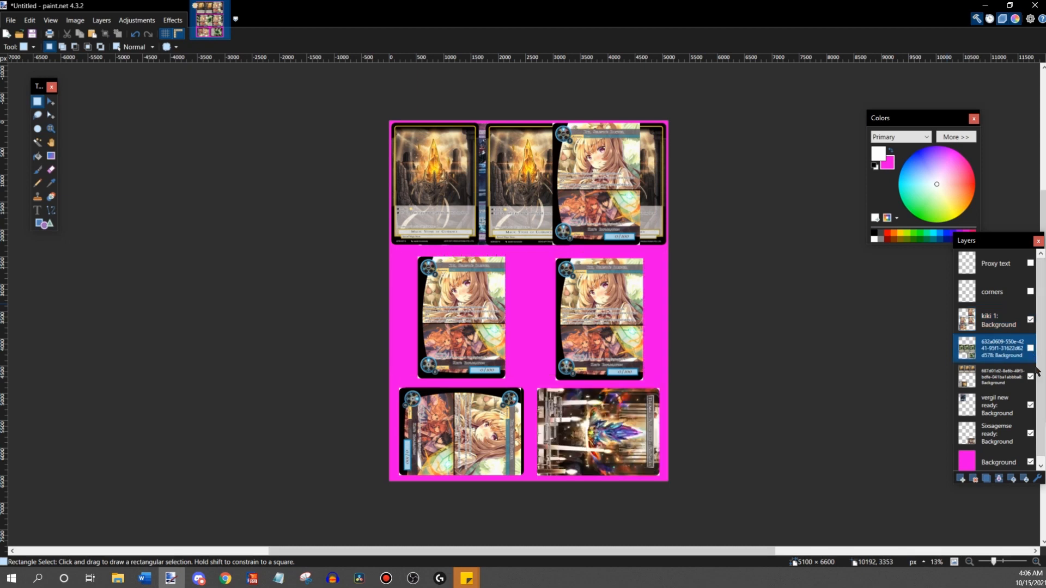
click(1030, 376)
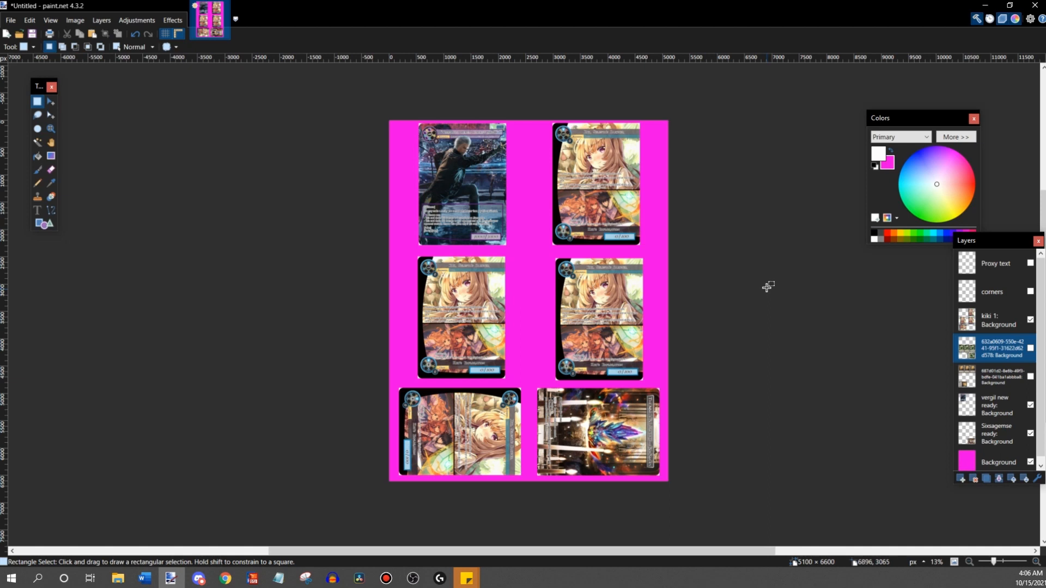
- Examine the corners and spacing of the middle Kiki cards and the rotated Kiki and Six Sages cards
click(998, 562)
scroll(431, 151, down, 2)
scroll(431, 151, up, 1)
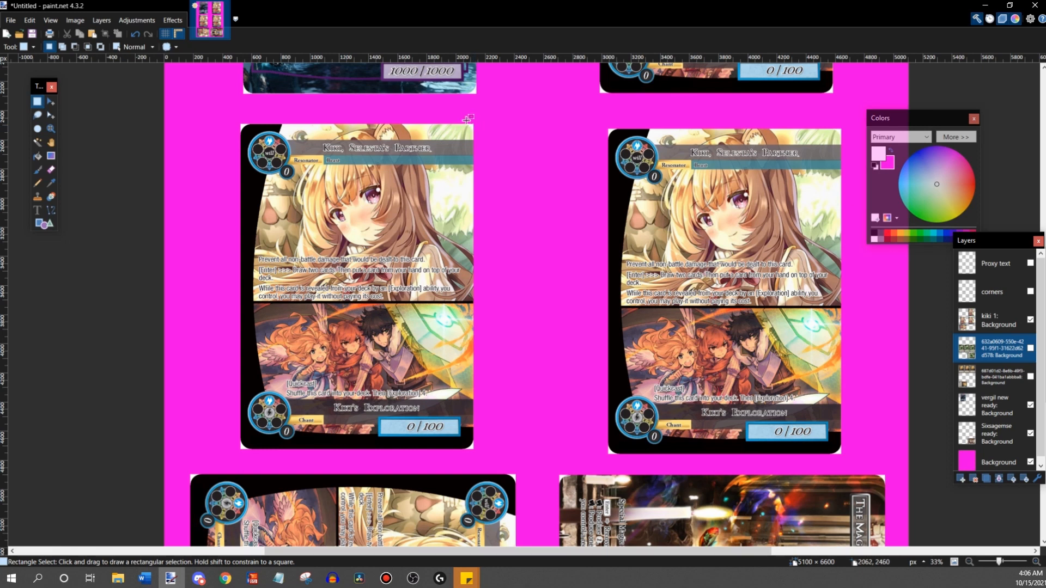
scroll(474, 127, down, 5)
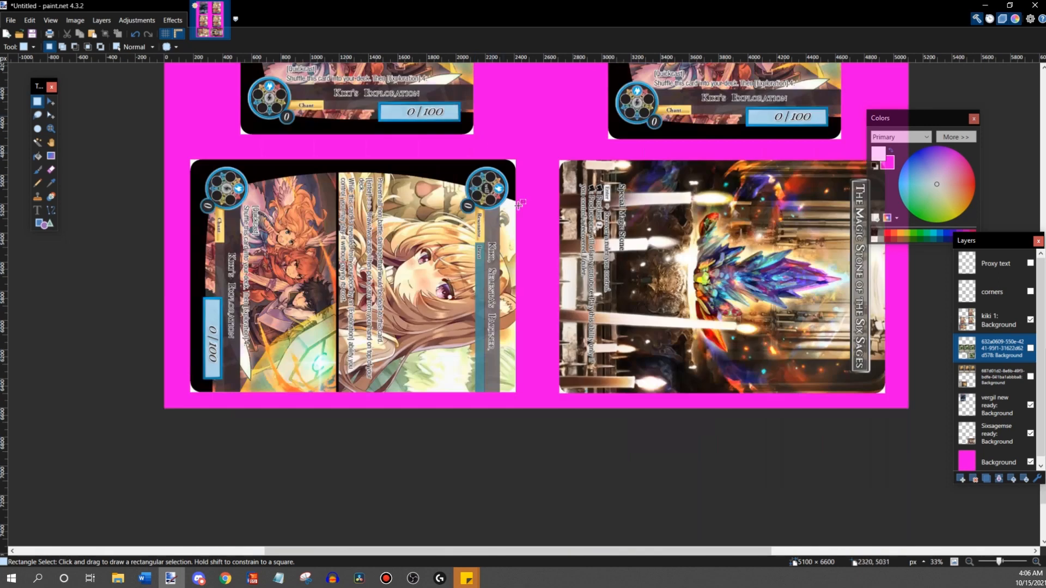
click(38, 157)
scroll(490, 256, up, 2)
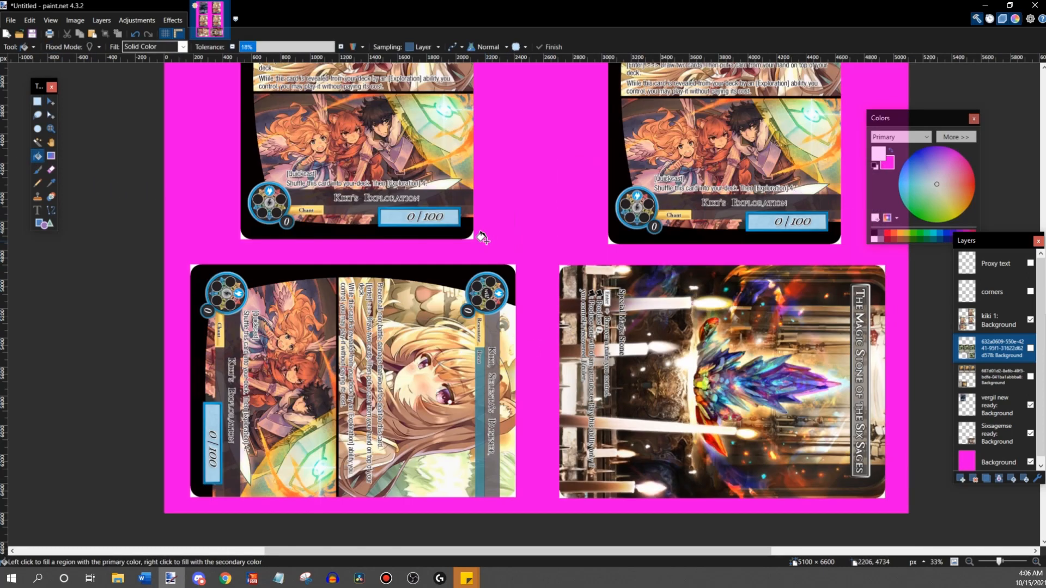
scroll(475, 201, up, 3)
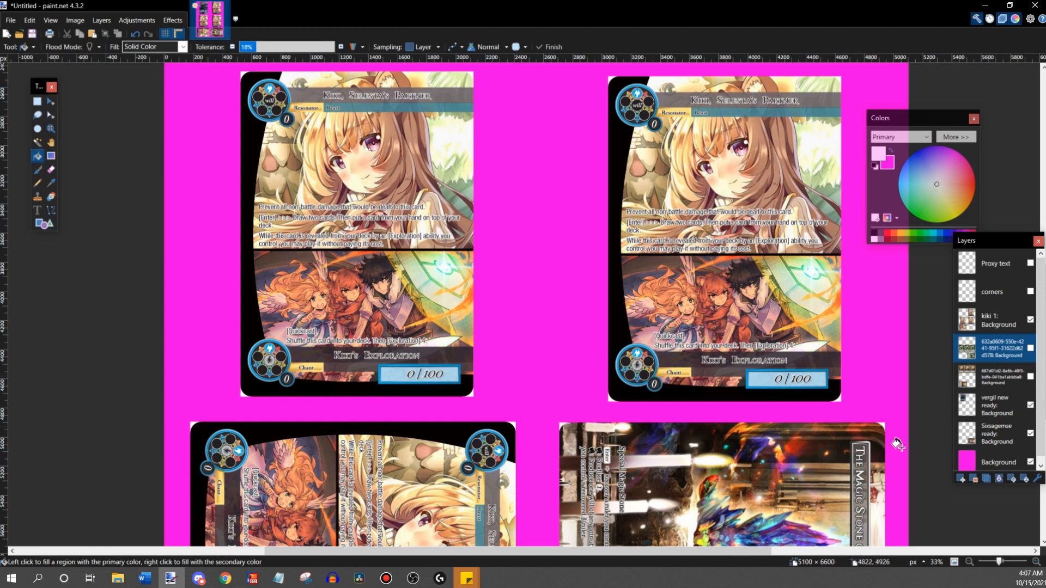
- Select the white upper-right corner of the middle-left Kiki card on the kiki 1 layer with the Magic Wand, lowering the tolerance
click(1036, 562)
click(1036, 561)
click(1036, 561)
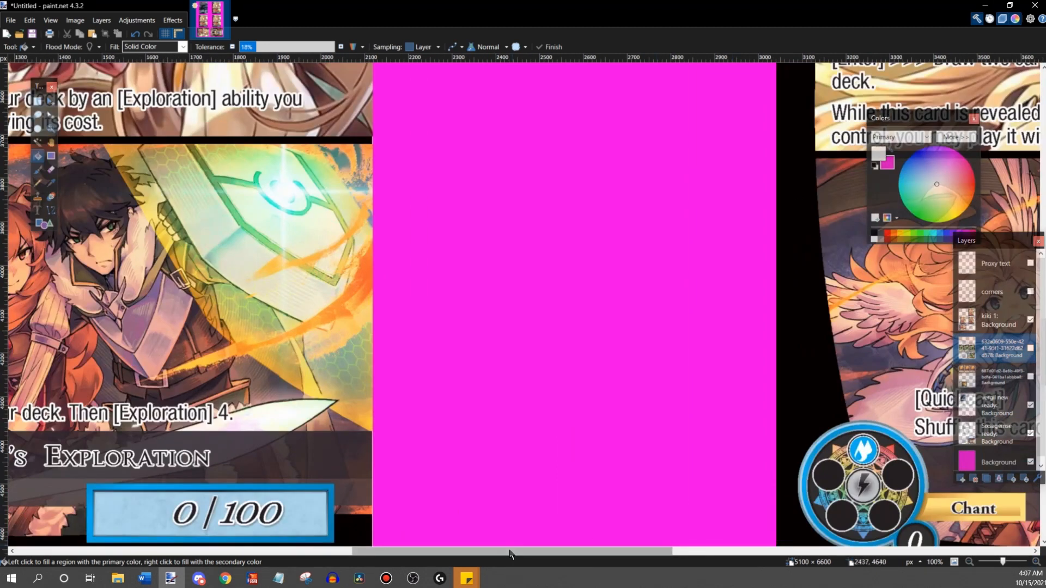
scroll(510, 554, left, 4)
scroll(630, 299, up, 15)
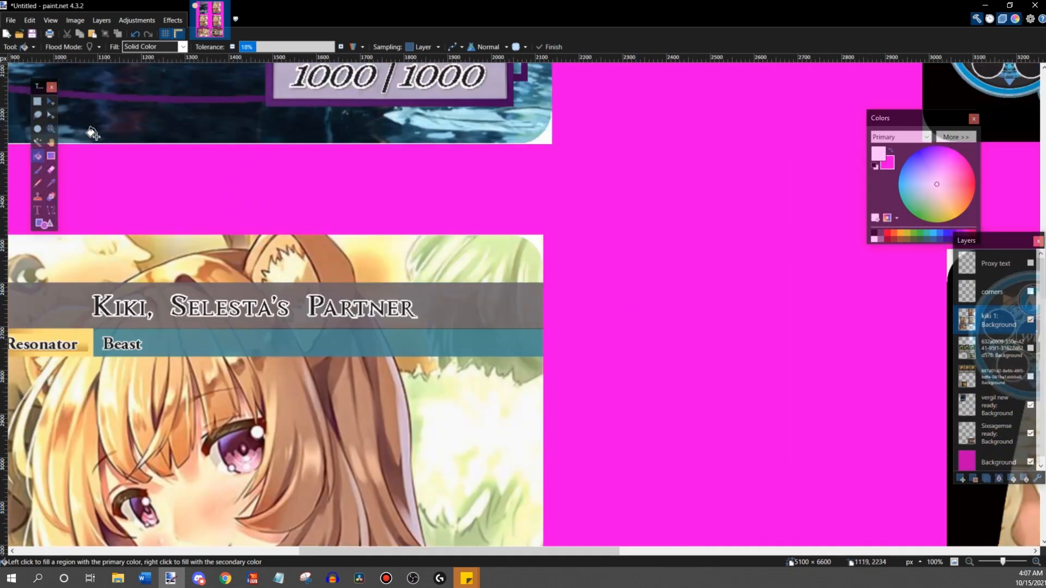
click(37, 143)
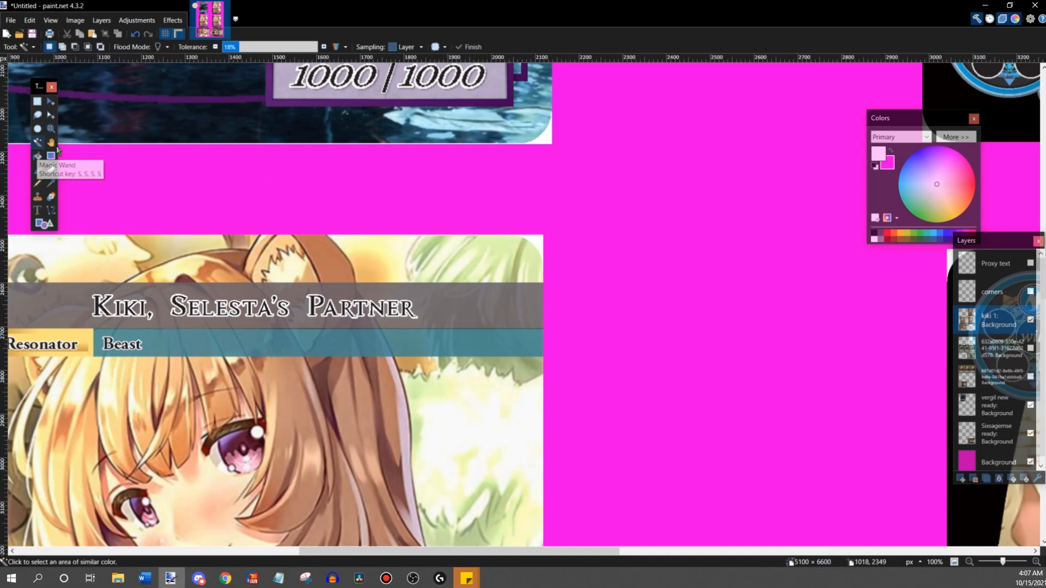
click(535, 239)
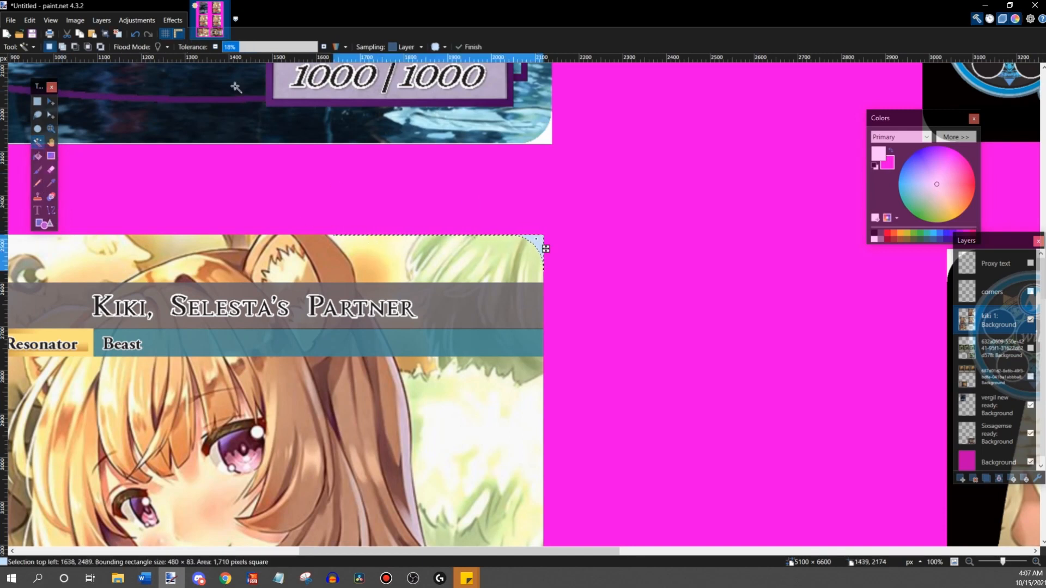
drag(235, 47, 227, 50)
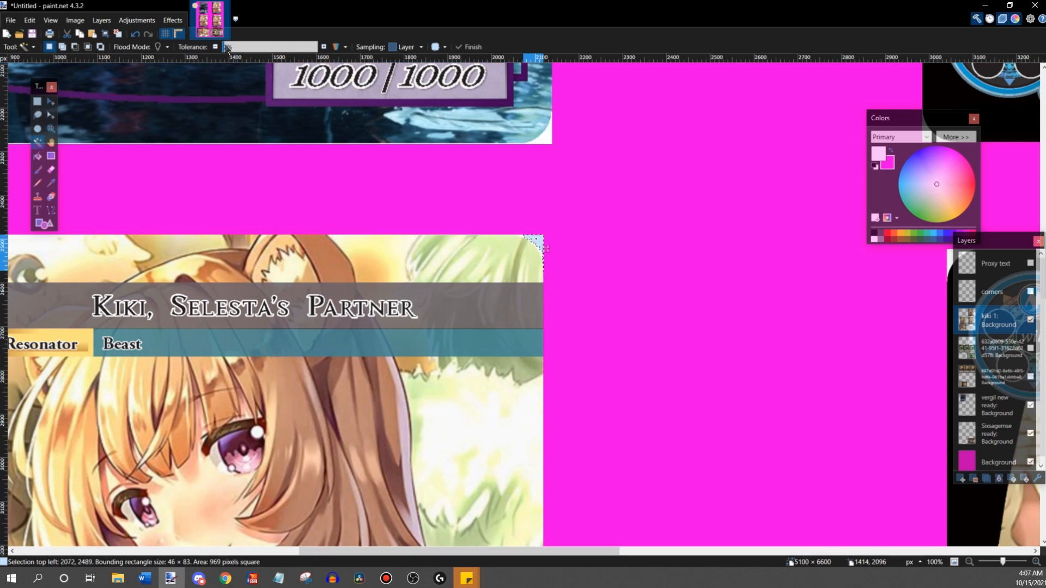
drag(227, 48, 227, 48)
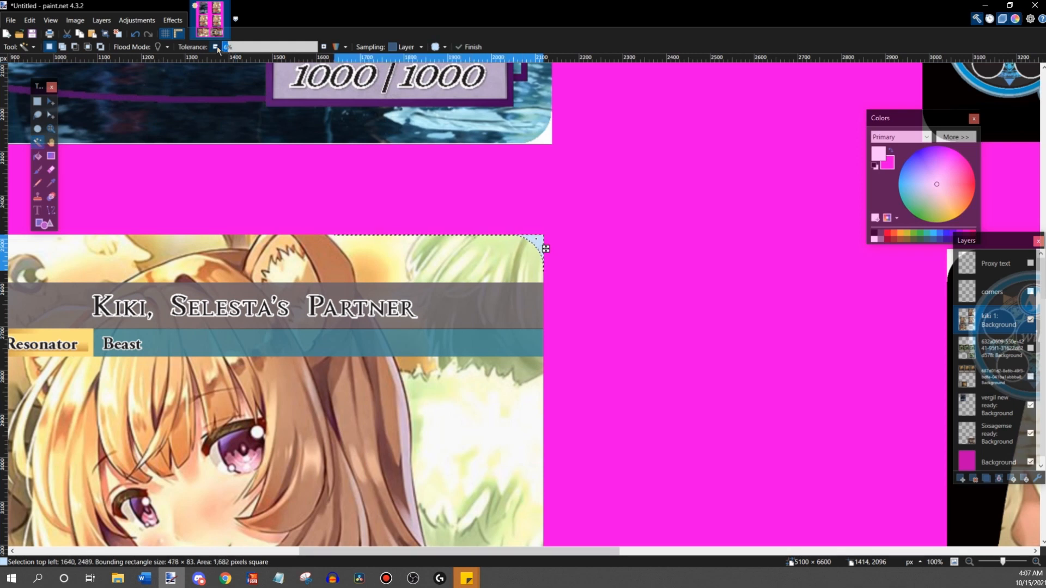
click(216, 48)
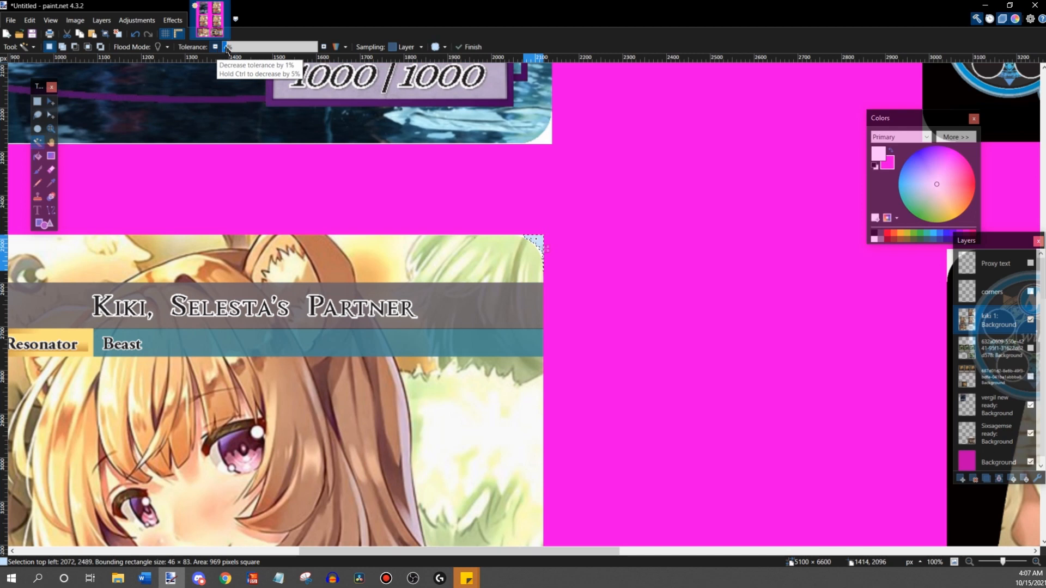
click(324, 47)
click(216, 48)
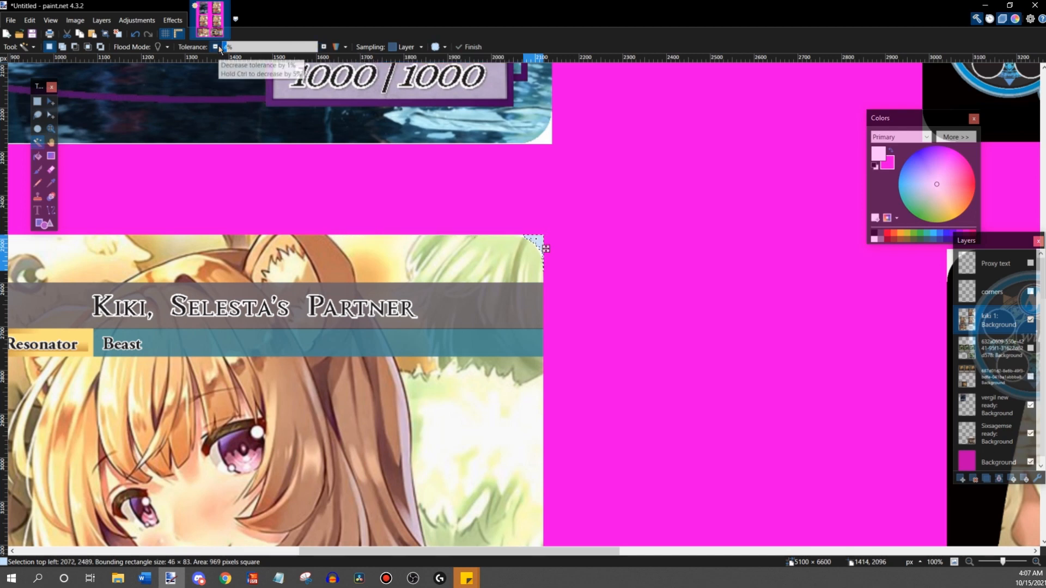
- Reset the colours to black and white and fill the selected Kiki card corner with black
click(37, 155)
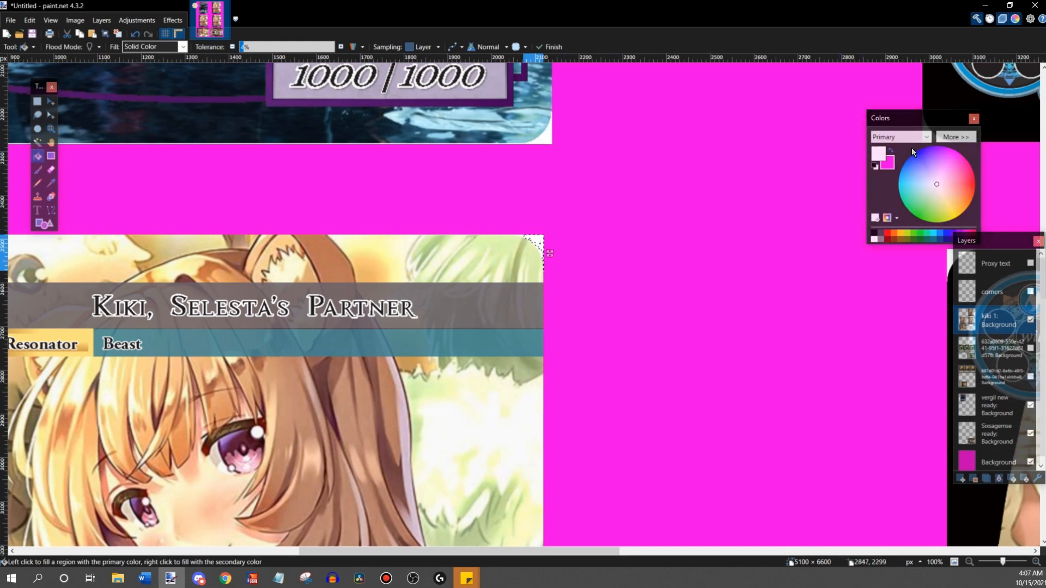
click(875, 167)
click(538, 242)
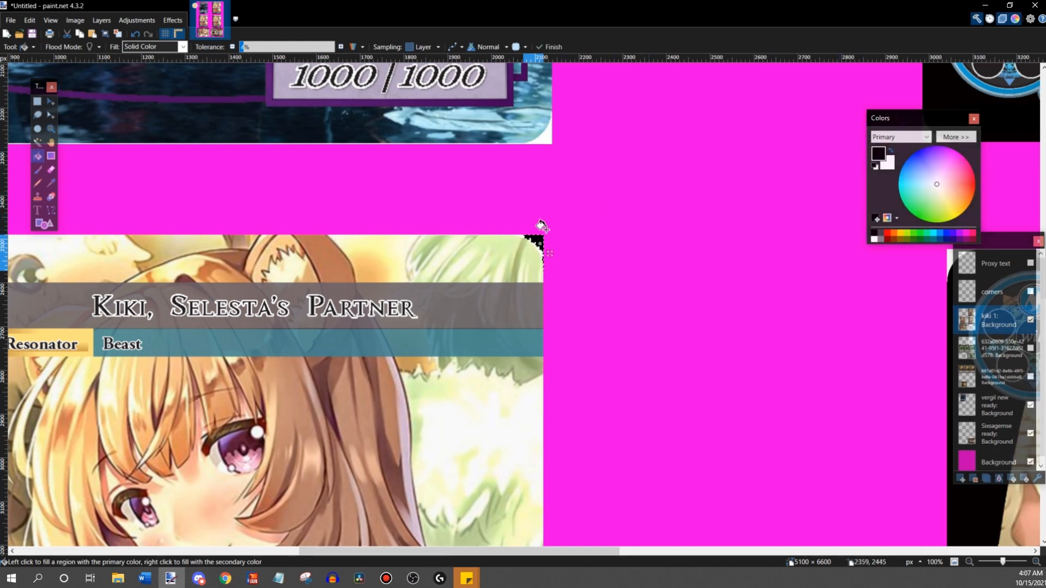
- Deselect the corner and start filling the leftover white specks along its curve with black
click(1036, 563)
click(1037, 562)
scroll(759, 339, up, 3)
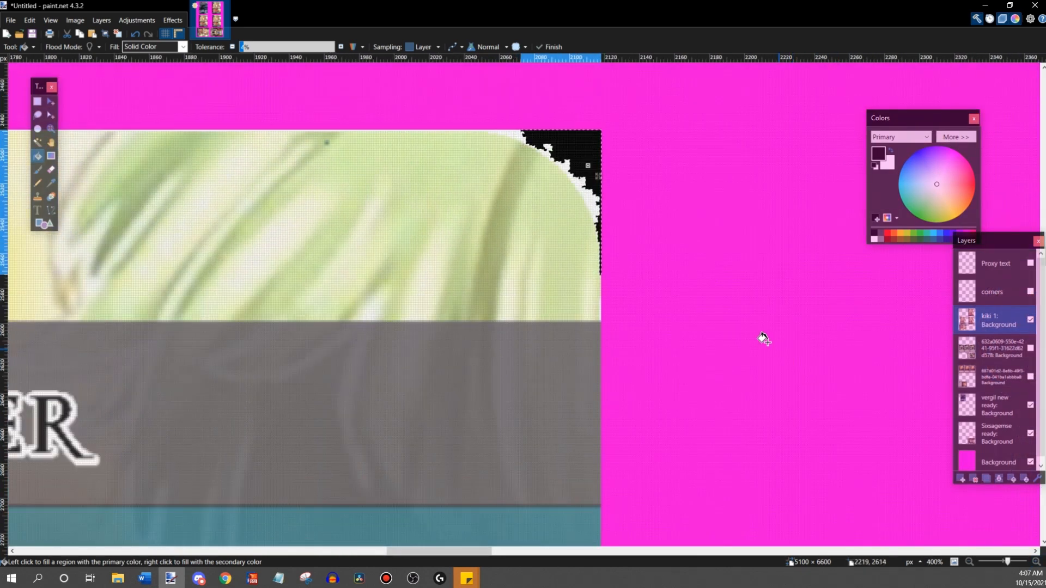
scroll(545, 218, up, 1)
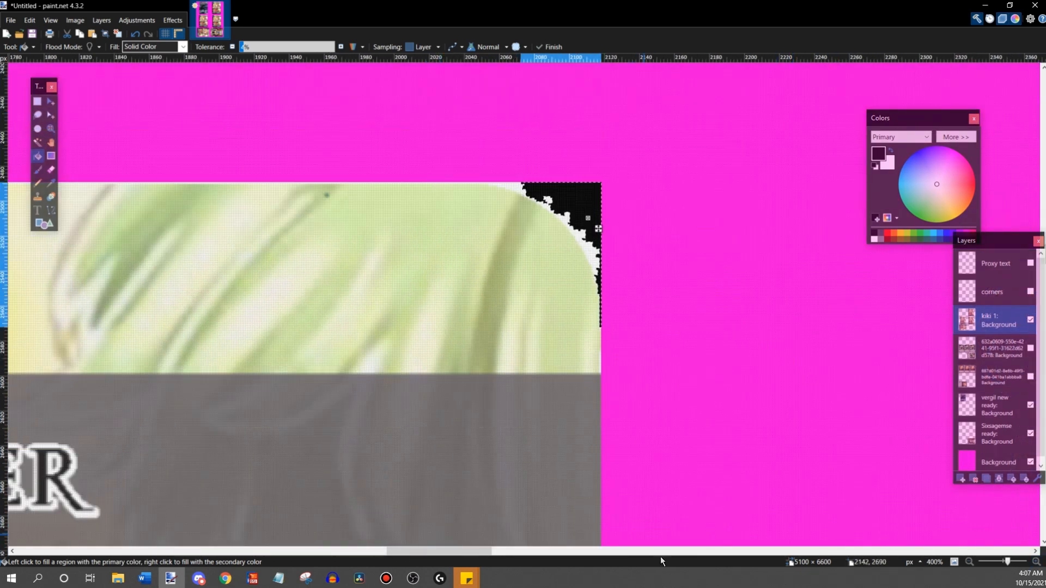
drag(485, 552, 457, 552)
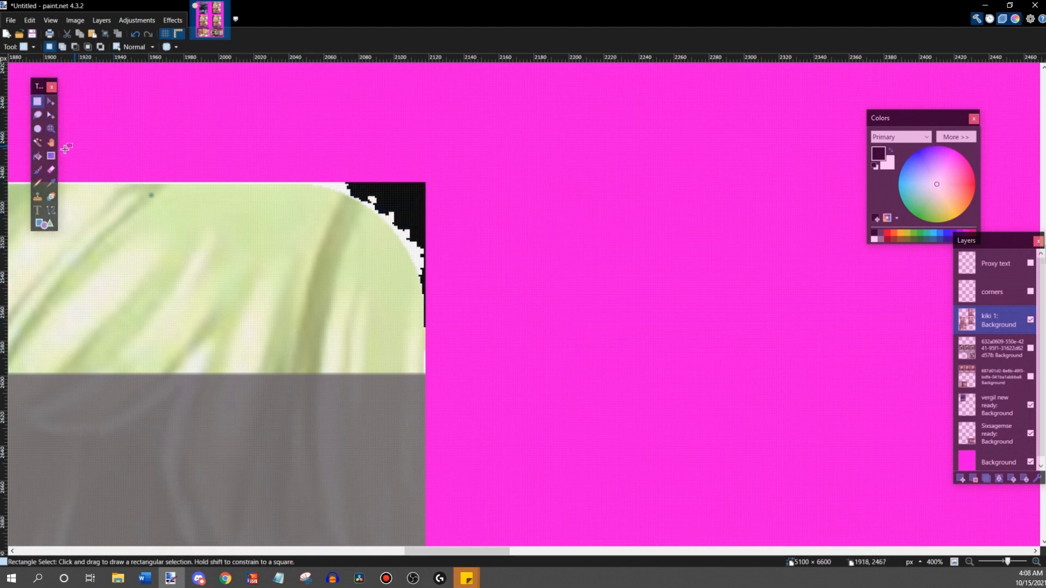
key(ctrl+d)
click(338, 186)
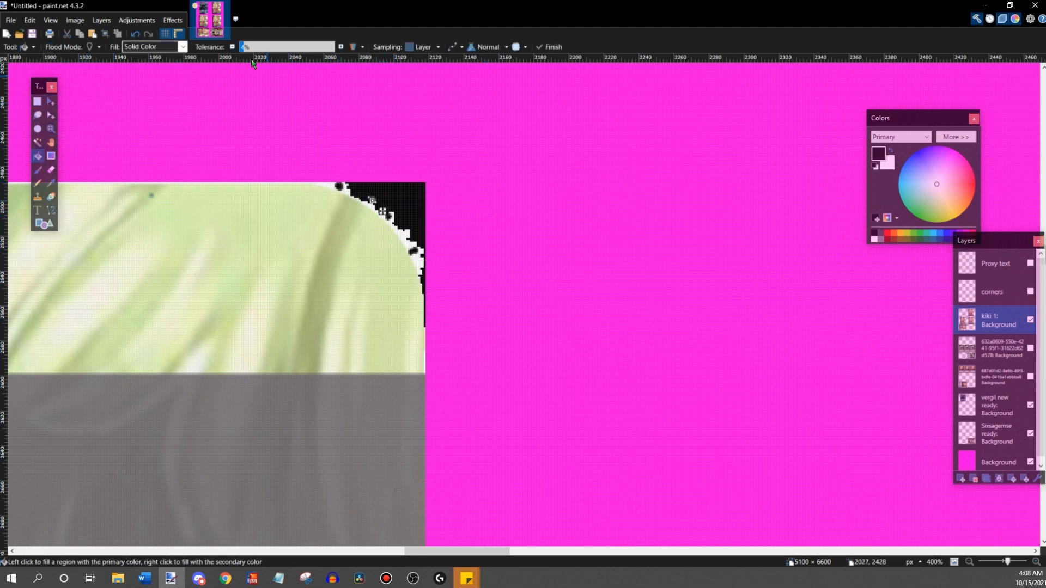
- Raise the fill tolerance slightly and blacken the remaining white fringe of the corner, undoing a misplaced fill along the way
click(341, 50)
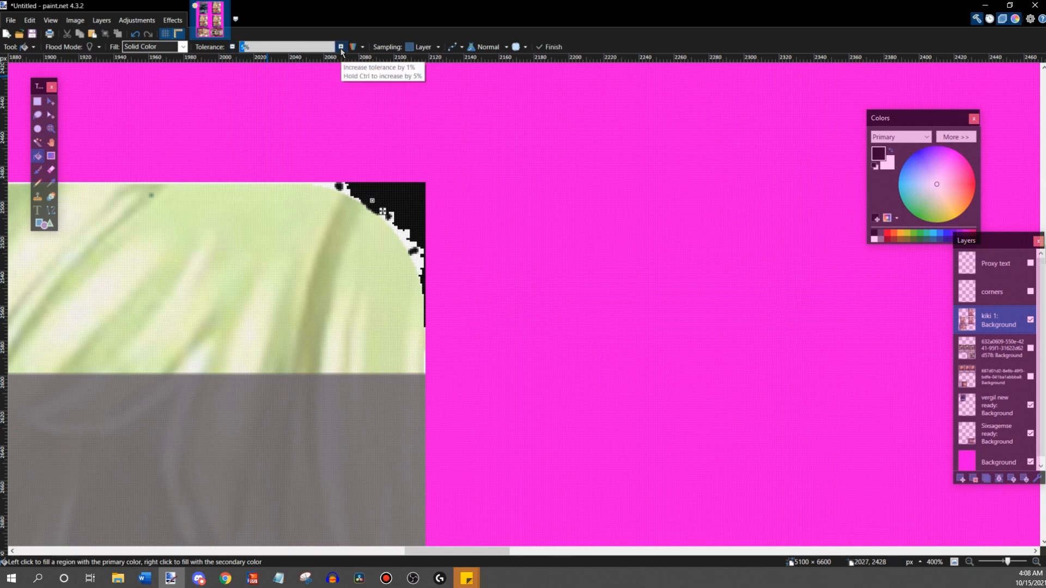
click(387, 212)
click(421, 260)
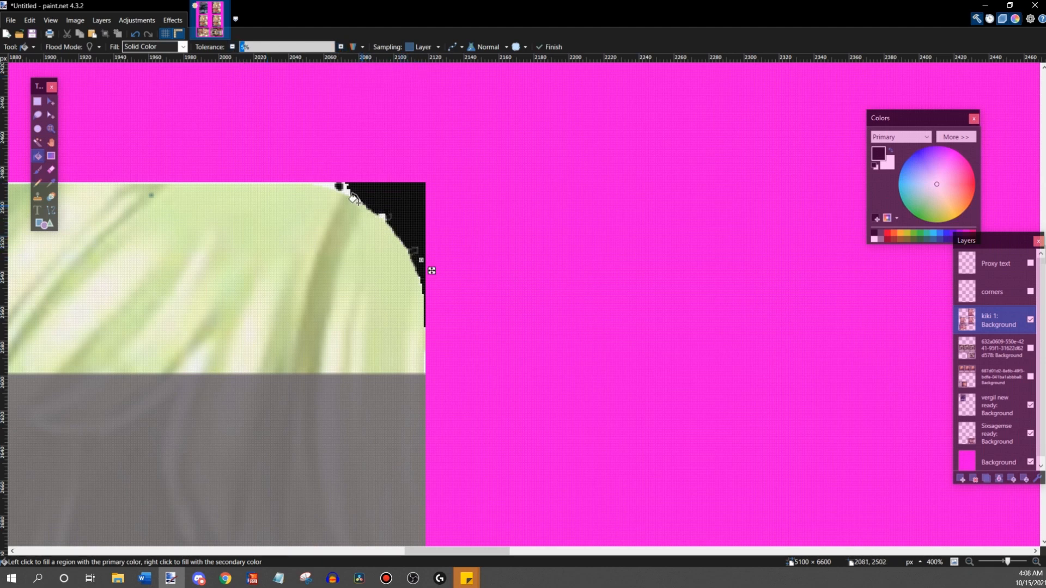
click(332, 184)
key(ctrl+z)
click(345, 190)
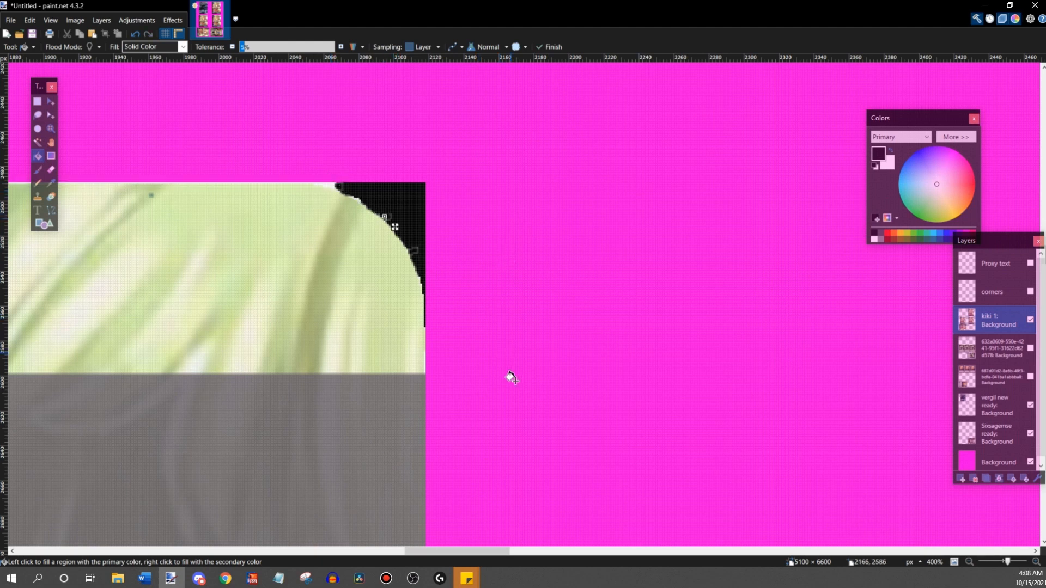
- Fill the white lower-right corner of the rotated Kiki card with black, adjusting the fill tolerance to protect the artwork
scroll(596, 532, left, 5)
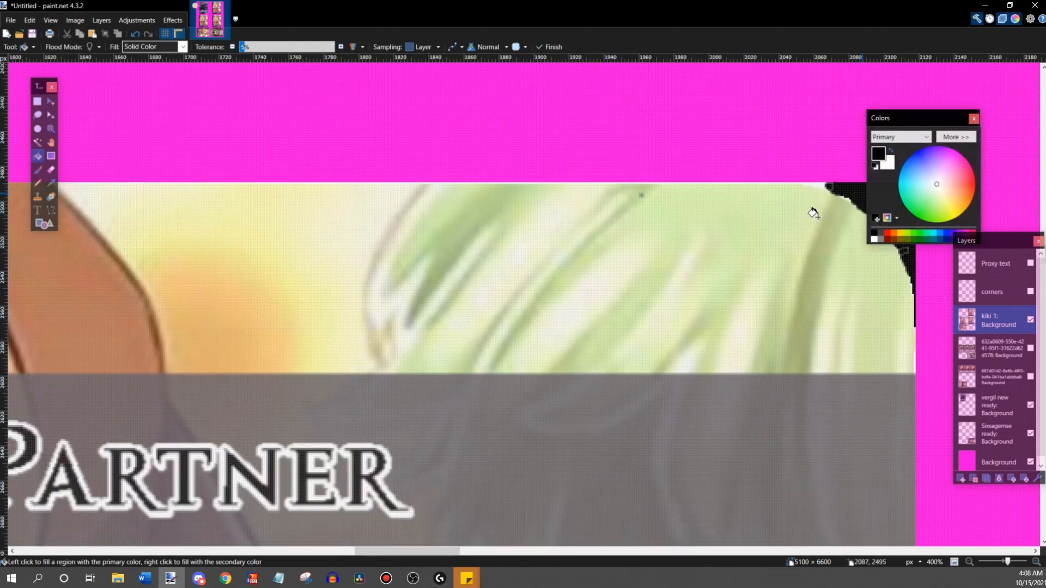
scroll(812, 210, down, 15)
scroll(779, 239, down, 10)
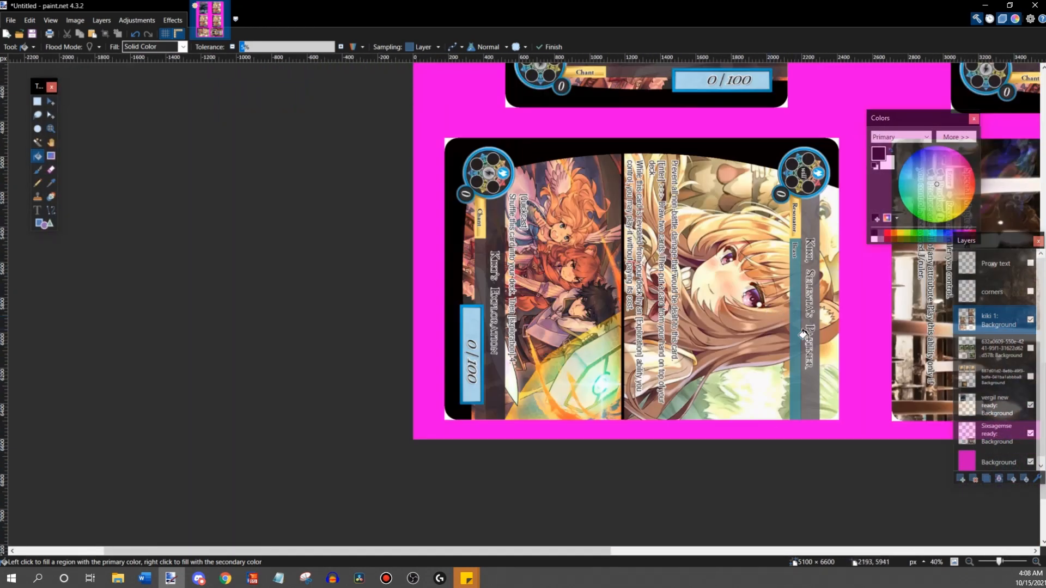
scroll(849, 429, up, 8)
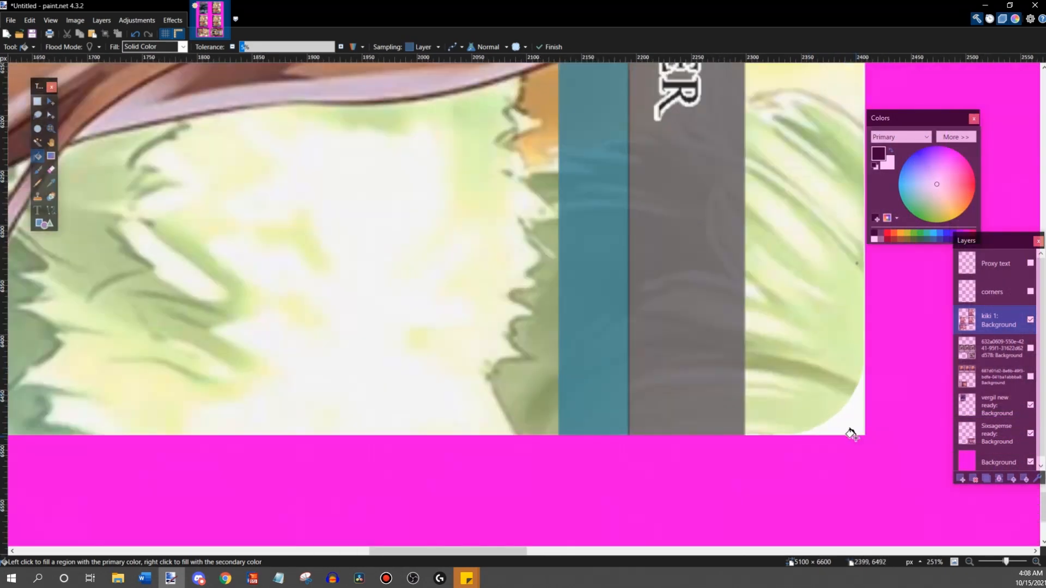
scroll(855, 387, up, 3)
scroll(855, 386, down, 3)
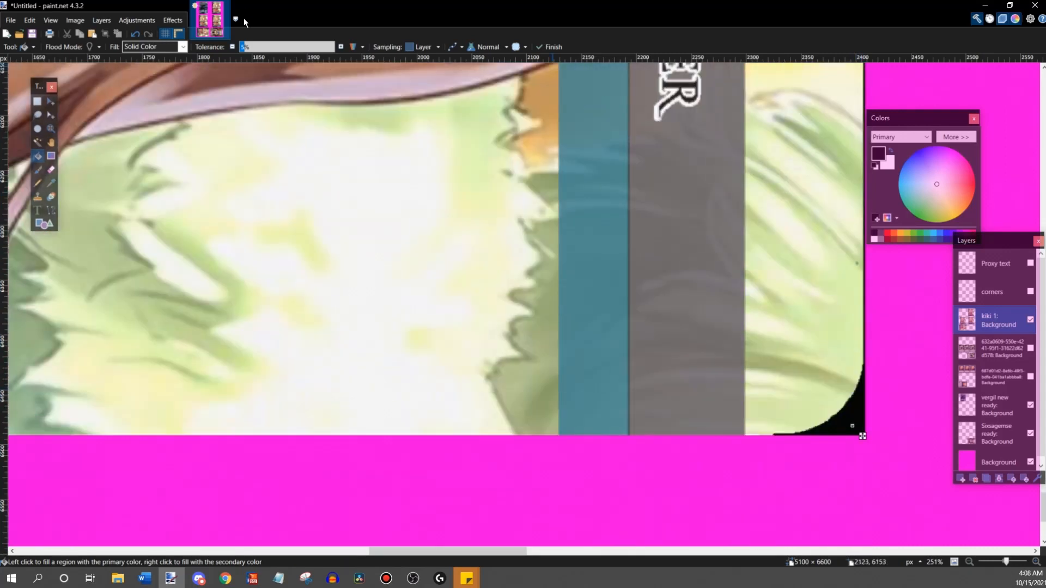
click(233, 48)
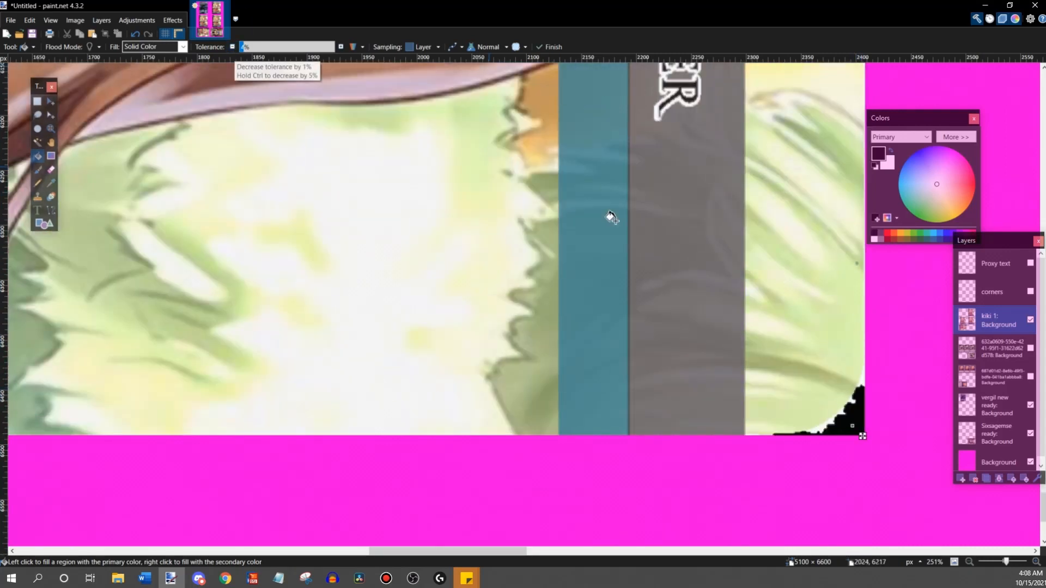
click(820, 429)
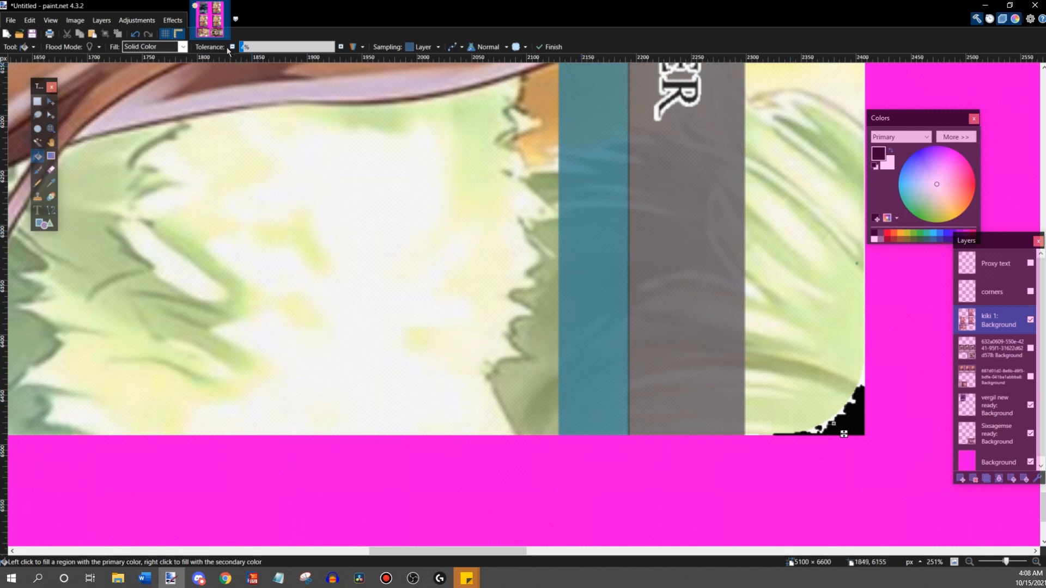
click(341, 47)
click(813, 431)
- Undo a fill made on the wrong layer and blacken the Six Sages card's white lower-left corner on the Sixsagemse ready layer
drag(455, 551, 548, 550)
click(588, 429)
key(ctrl+z)
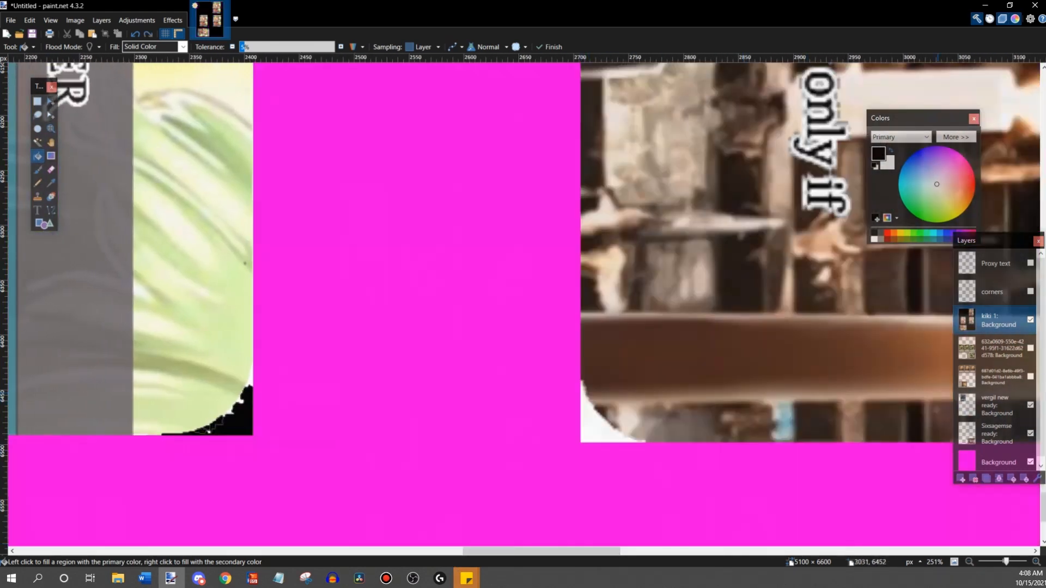
click(983, 430)
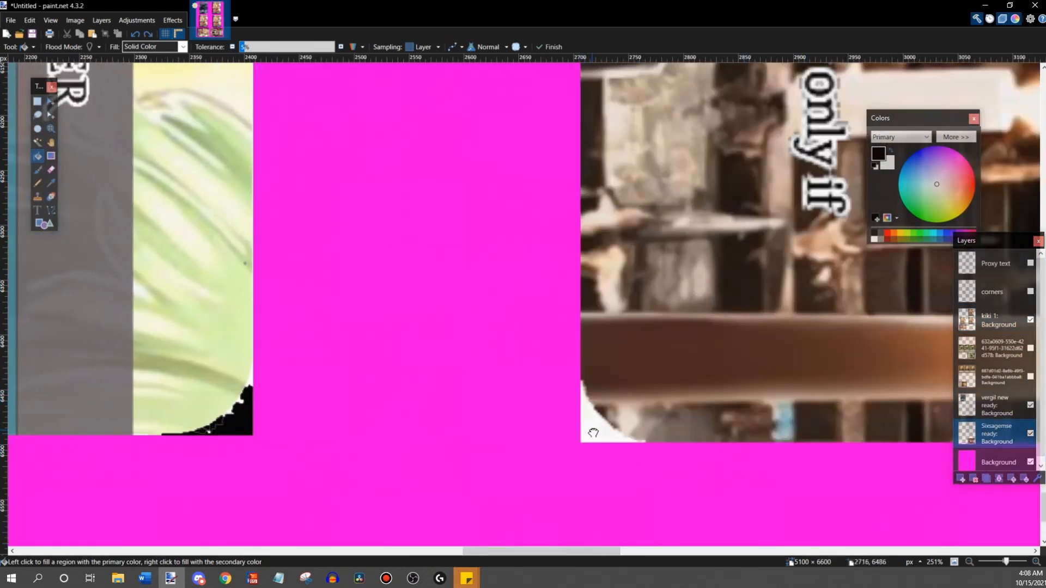
click(593, 416)
click(612, 436)
click(582, 396)
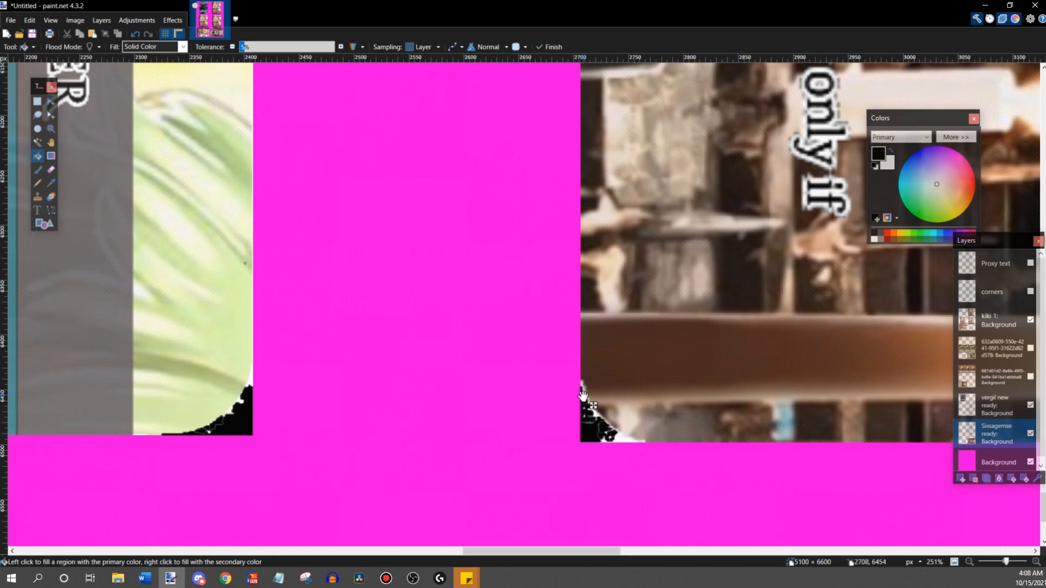
click(625, 439)
- Fill the white lower-right corner of the Vergilius card with black on the vergil new ready layer
drag(582, 554, 947, 553)
scroll(597, 424, up, 4)
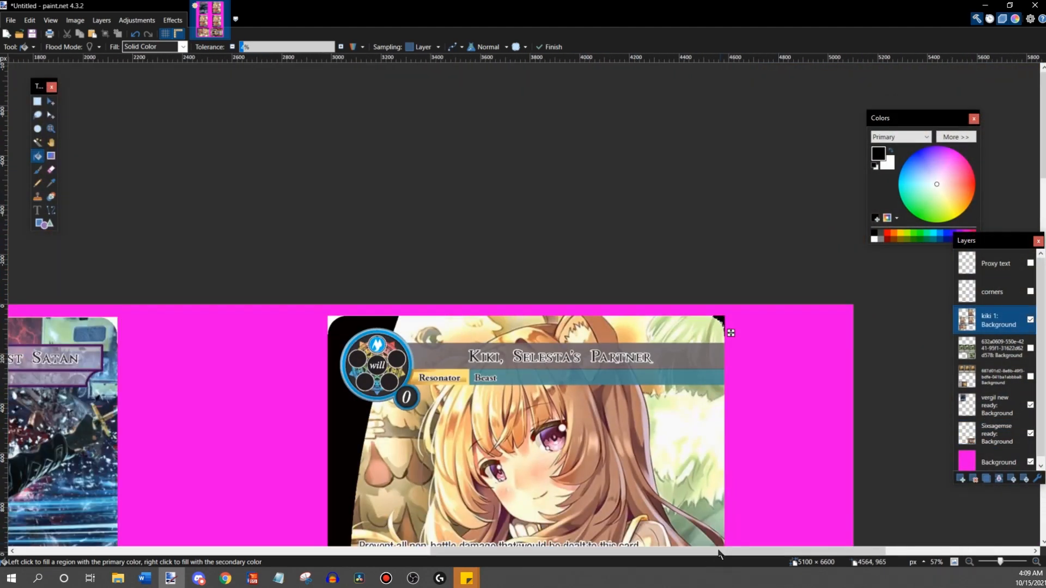
drag(694, 553, 482, 555)
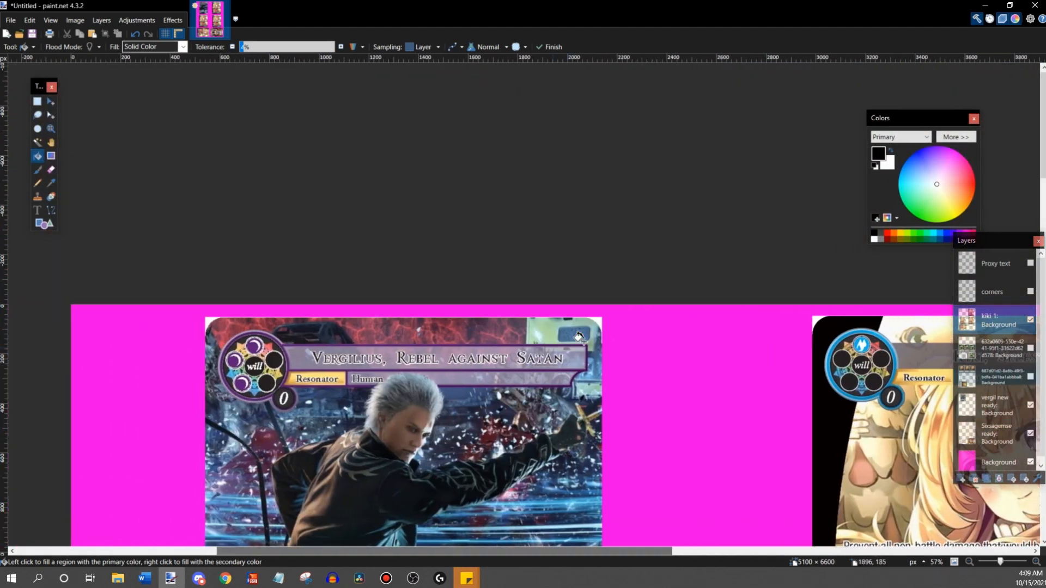
scroll(282, 381, down, 10)
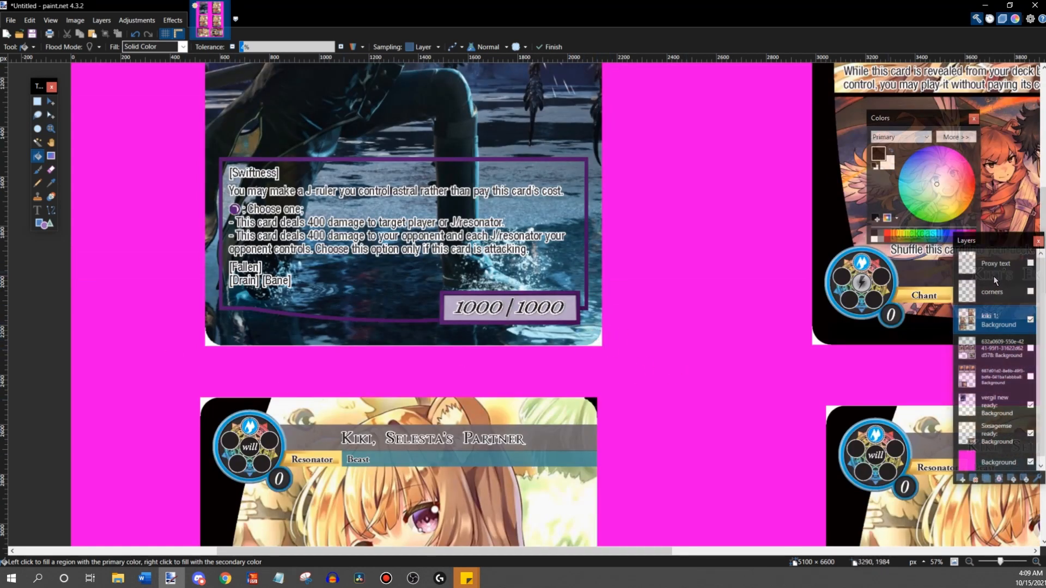
click(996, 404)
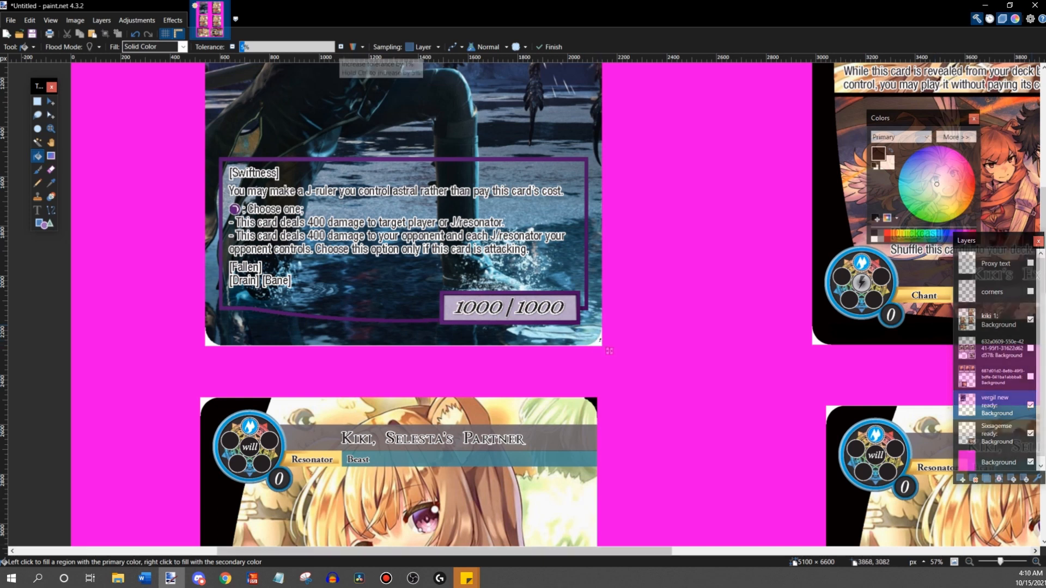
click(1036, 562)
click(1036, 562)
click(778, 445)
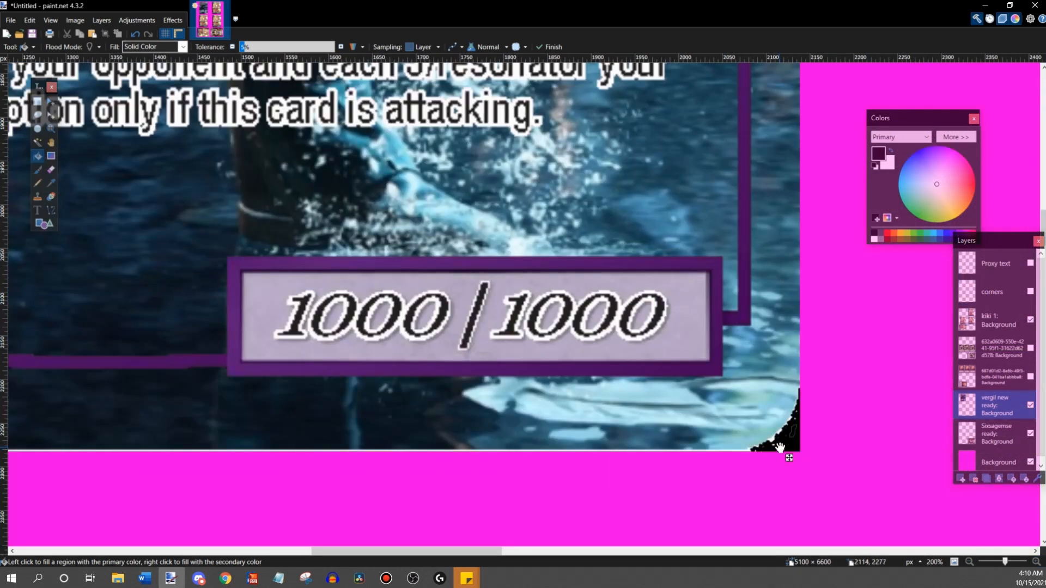
- Inspect the filled corners of all the Vergil, Kiki and Six Sages cards across the whole sheet
scroll(785, 468, down, 5)
scroll(823, 441, up, 5)
scroll(823, 431, down, 5)
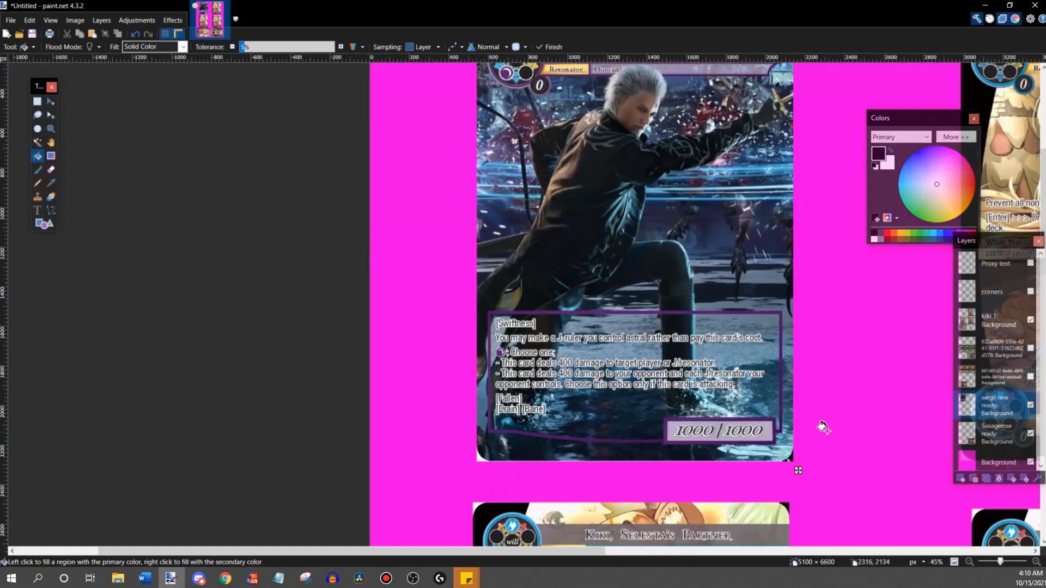
scroll(822, 425, up, 4)
scroll(779, 234, down, 10)
scroll(781, 334, down, 5)
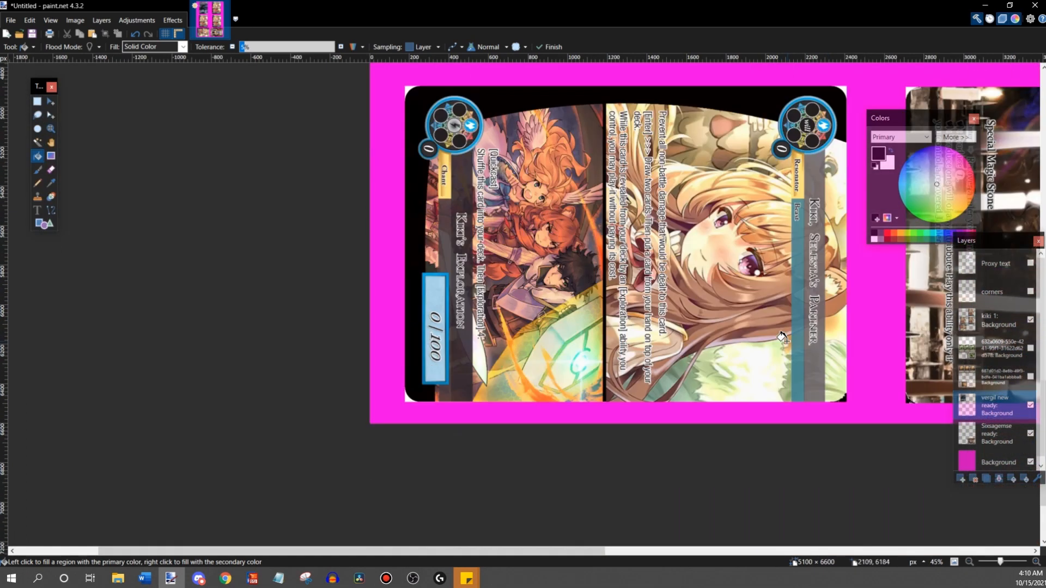
drag(546, 551, 815, 518)
scroll(790, 463, up, 2)
scroll(754, 384, down, 5)
scroll(754, 384, up, 4)
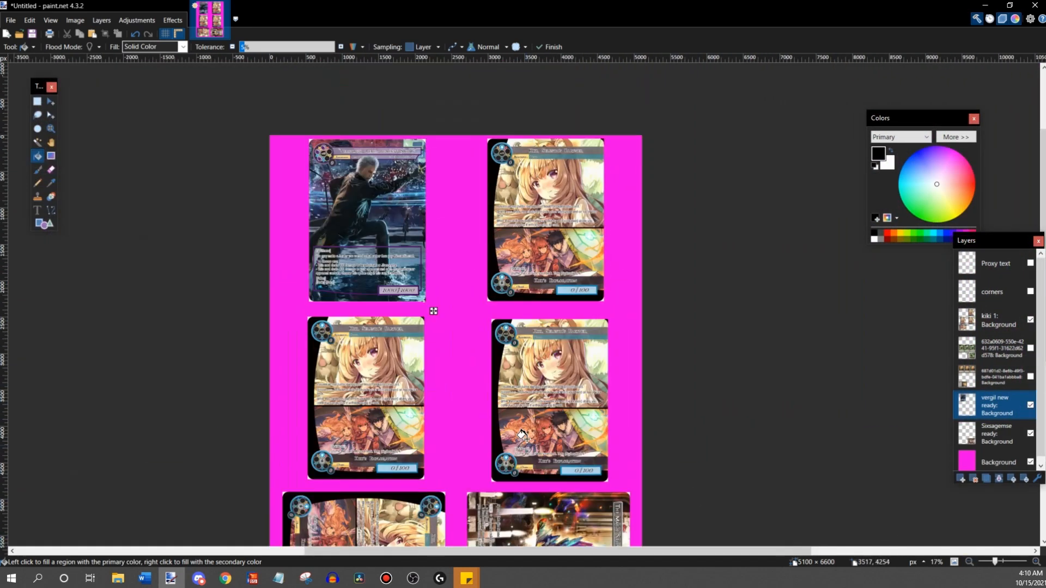
scroll(213, 219, down, 5)
scroll(594, 226, up, 4)
scroll(694, 399, down, 1)
- Hide the magenta Background layer and print the arranged card sheet
click(1030, 462)
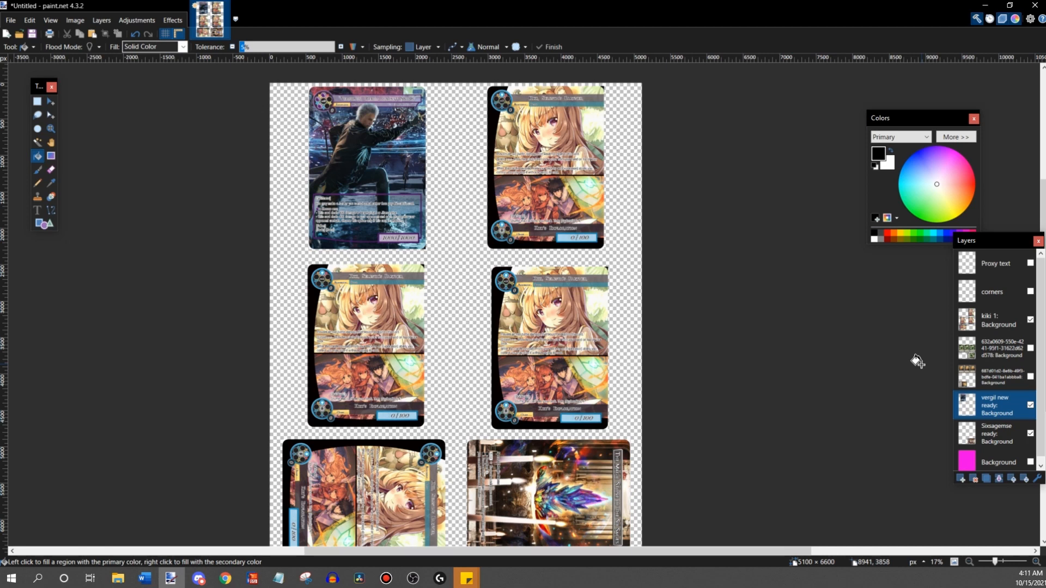
click(20, 21)
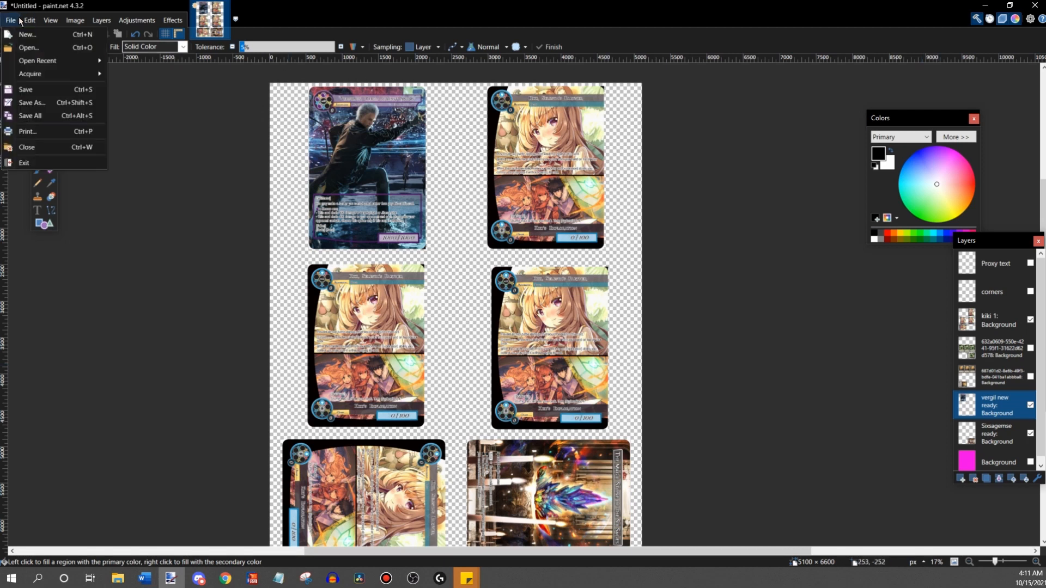
click(27, 131)
click(463, 382)
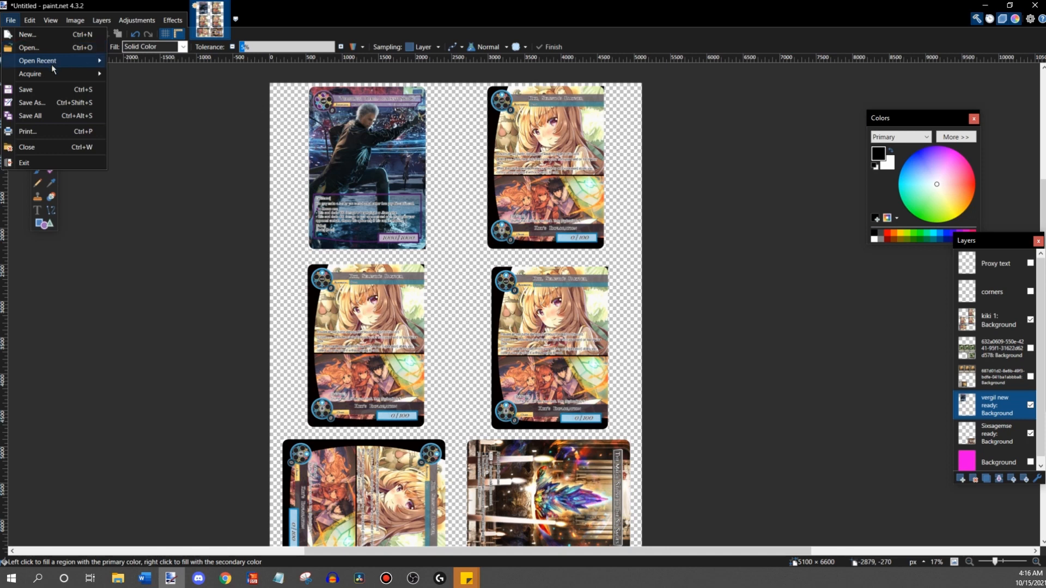
- Start saving the sheet under a new name as a paint.net (*.pdn) file in Saved Pictures, opening the file name for editing
click(59, 102)
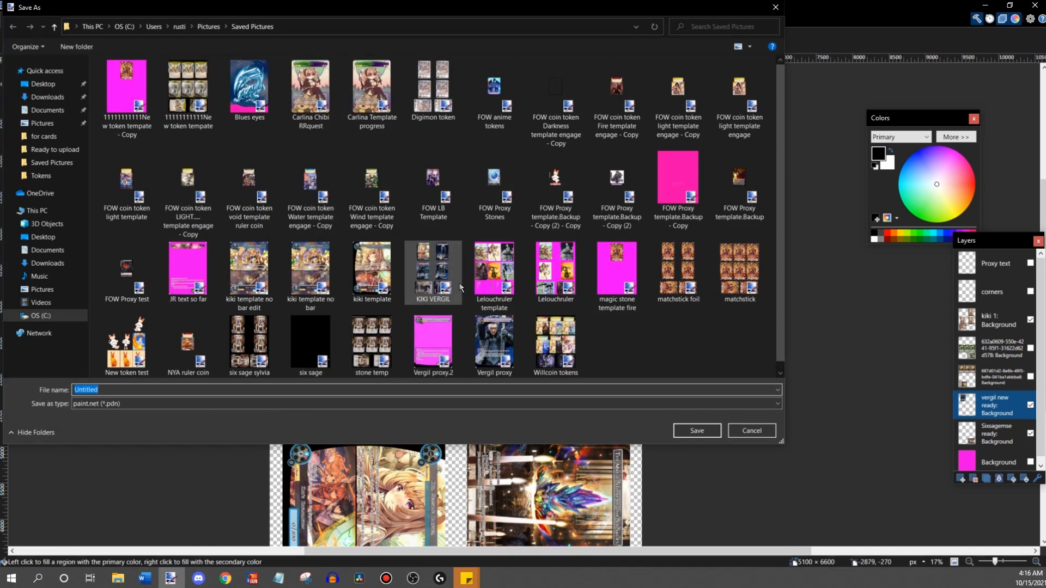
scroll(433, 343, down, 1)
click(352, 389)
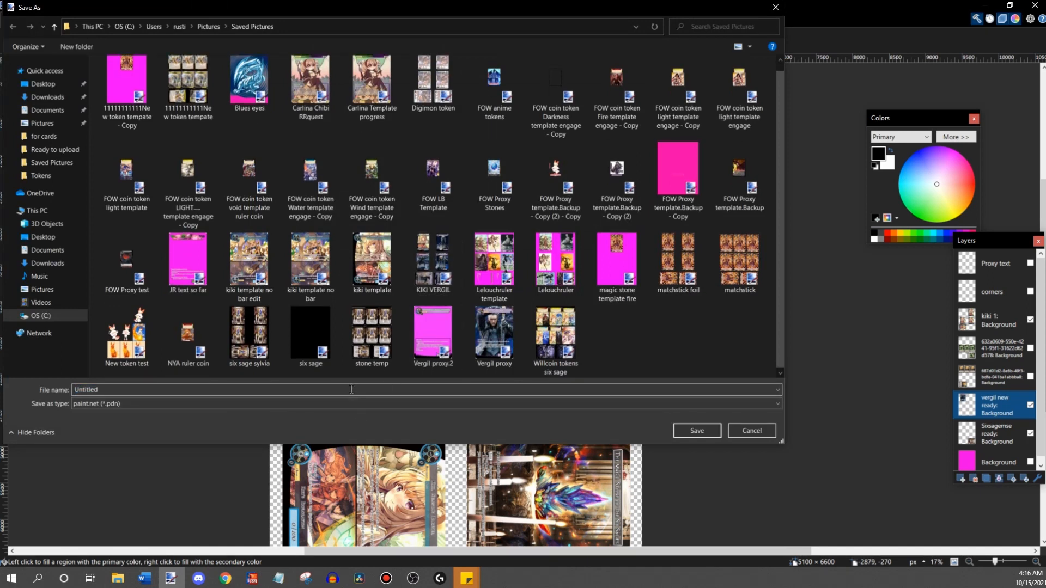